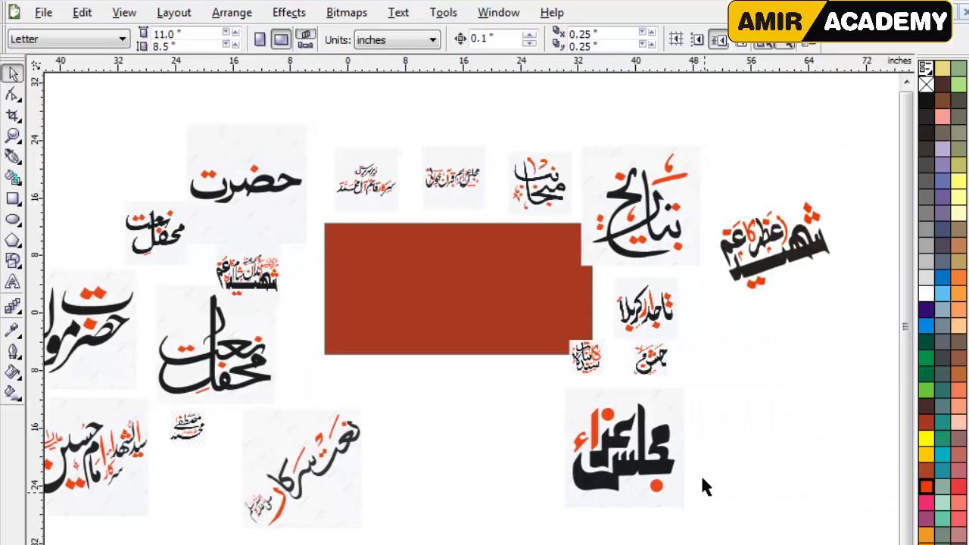
Place the black-and-orange calligraphy bitmap from below the red rectangle inside the rectangle's left end.
left_click(652, 469)
left_click_drag(652, 469, 430, 312)
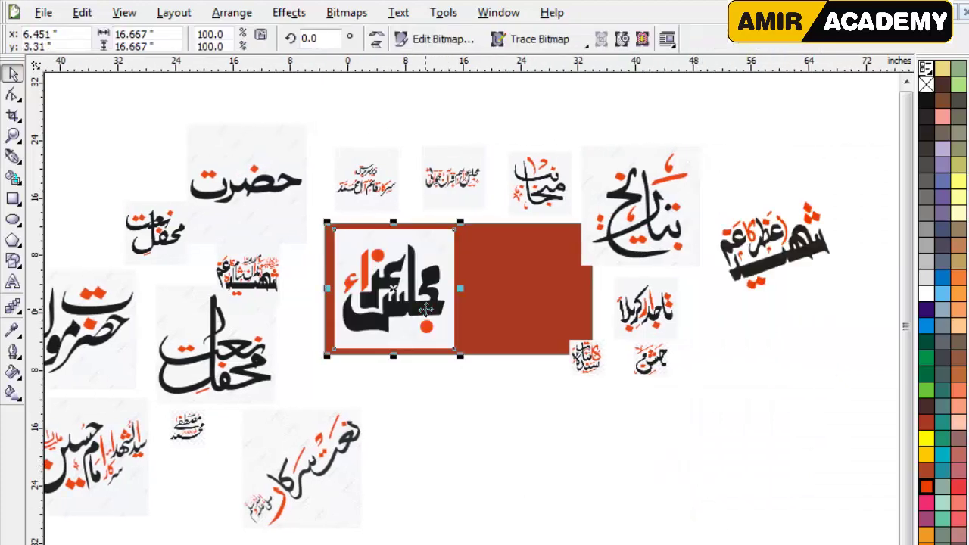
key("z")
left_click_drag(311, 220, 643, 382)
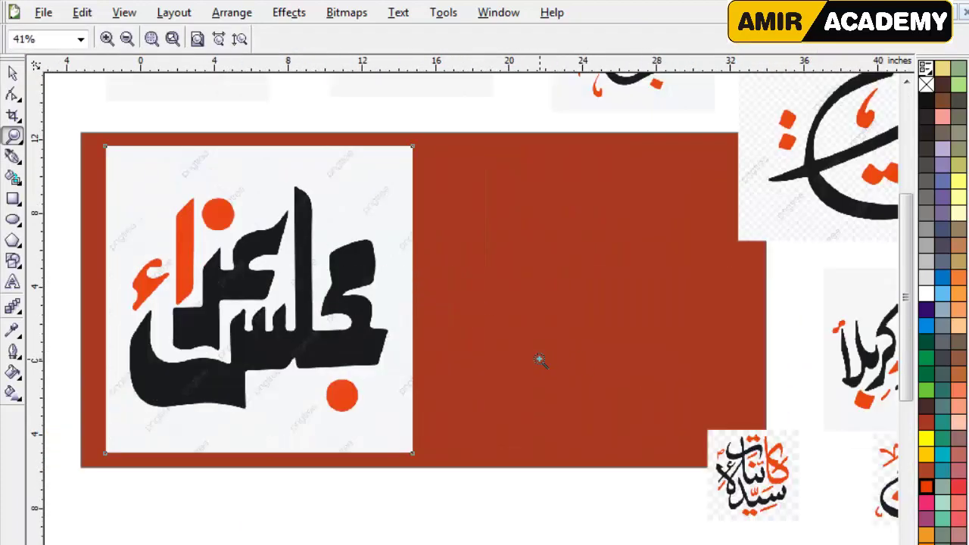
left_click(12, 74)
left_click_drag(225, 279, 210, 278)
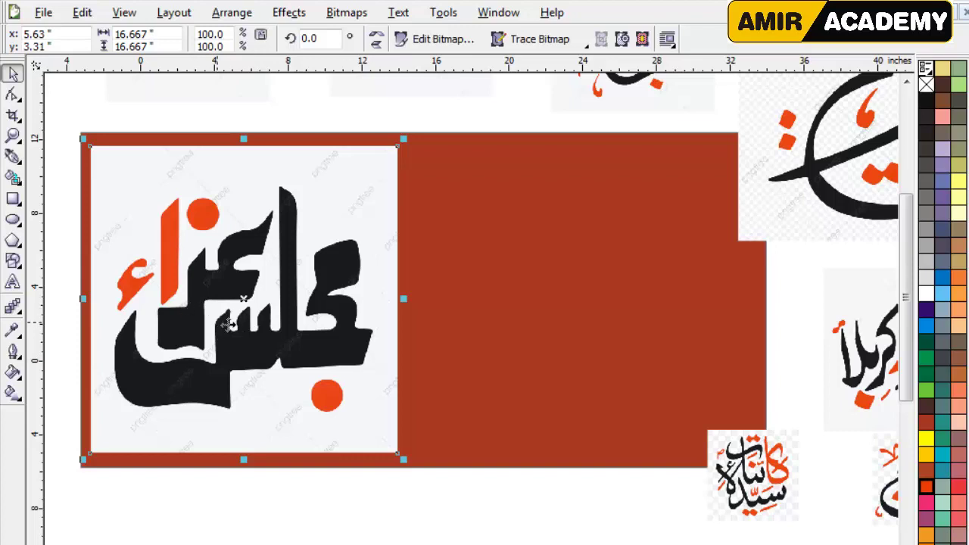
Trace the placed calligraphy bitmap as a High Quality Image and accept the trace with its default settings.
scroll(230, 328, "up", 2)
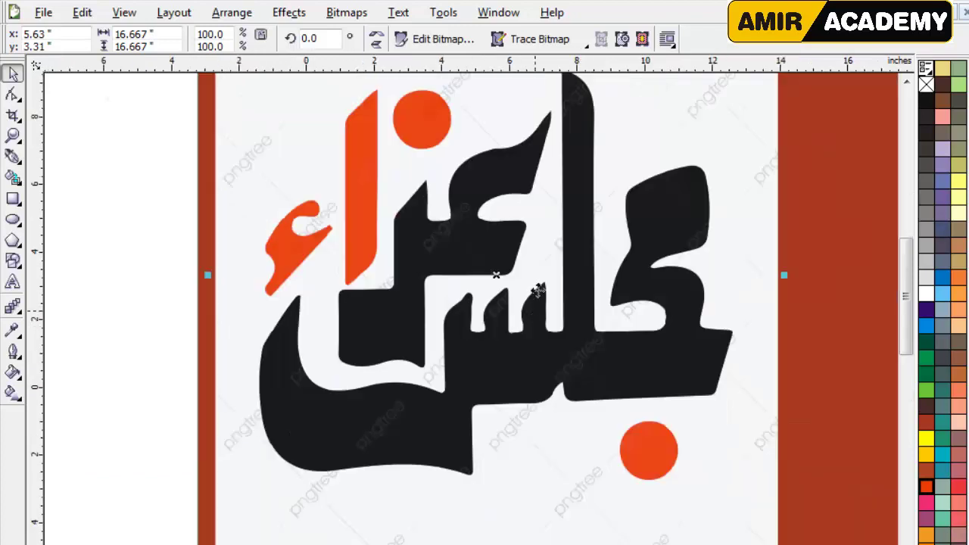
left_click(530, 46)
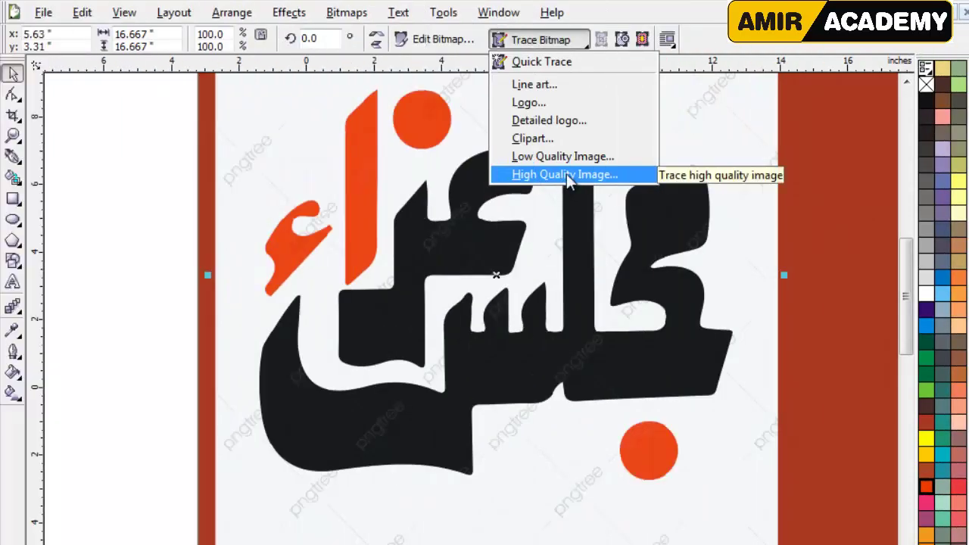
left_click(567, 175)
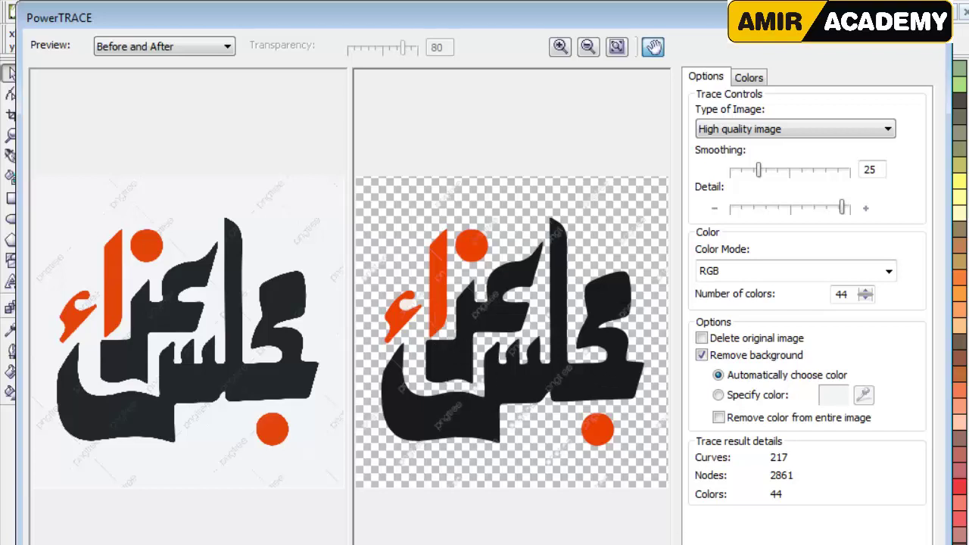
key("Return")
Move the traced calligraphy beside the original bitmap onto the empty right half of the red rectangle, and ungroup it.
scroll(493, 417, "down", 2)
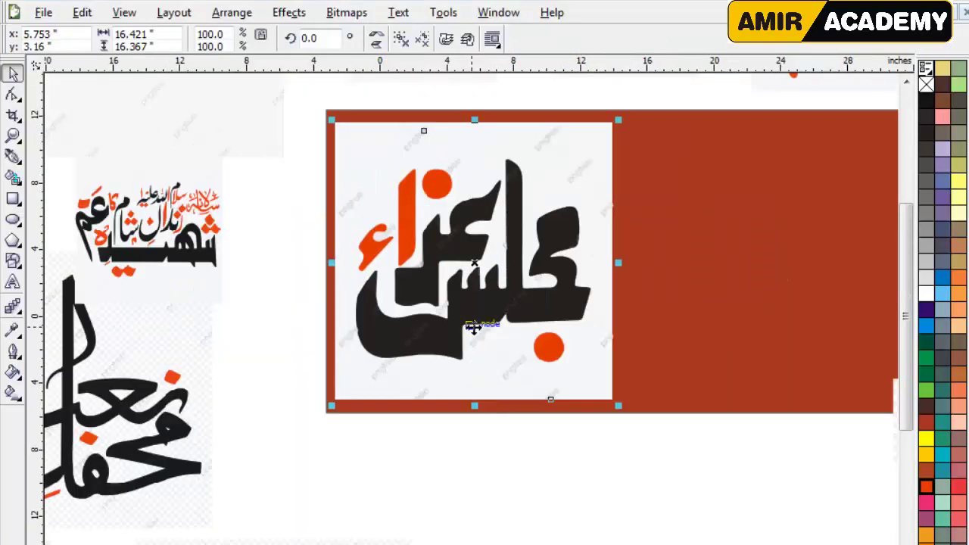
left_click_drag(477, 267, 782, 271)
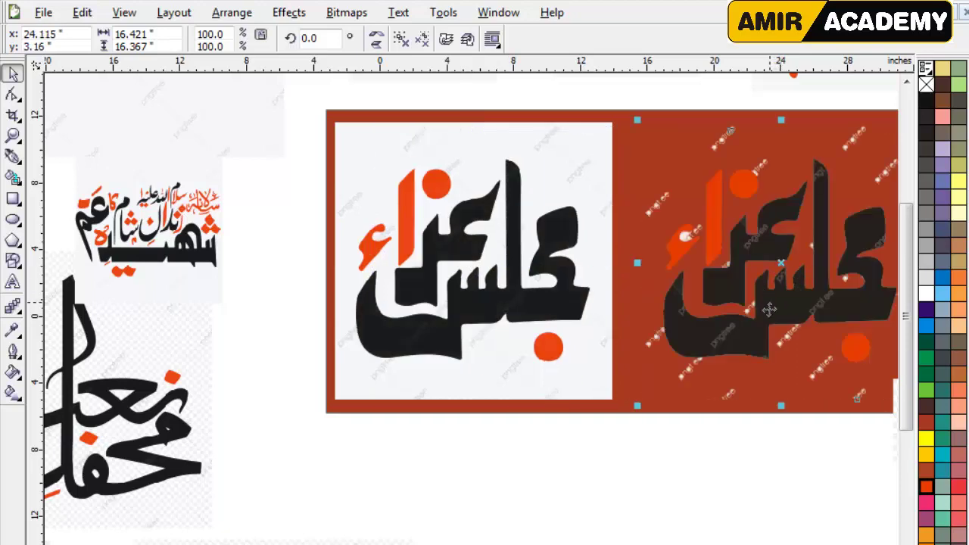
scroll(471, 320, "down", 2)
scroll(469, 324, "up", 2)
key("z")
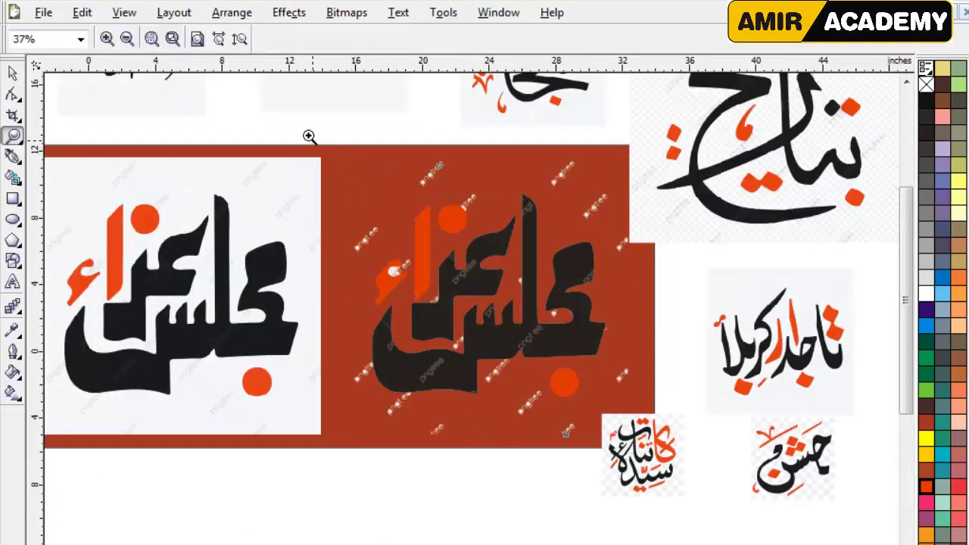
left_click_drag(309, 137, 678, 458)
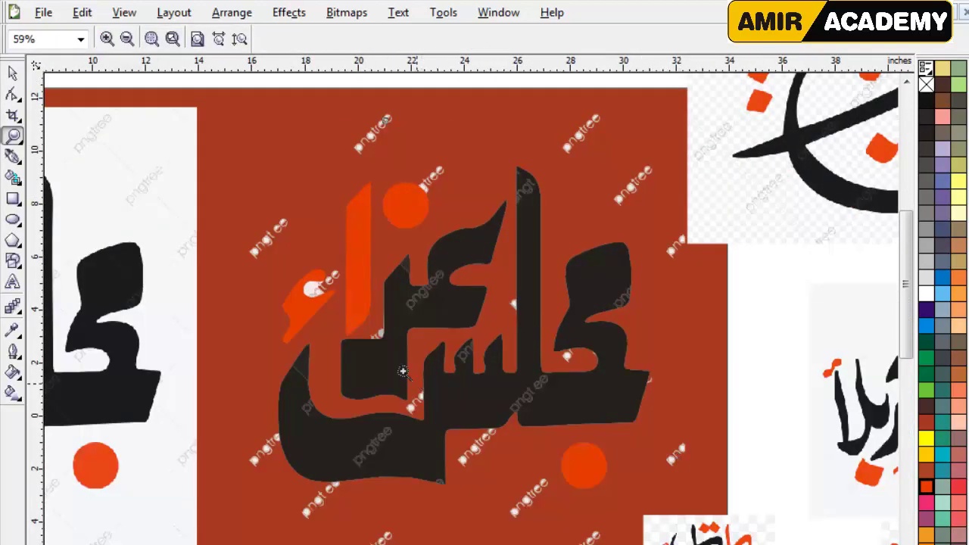
left_click(12, 73)
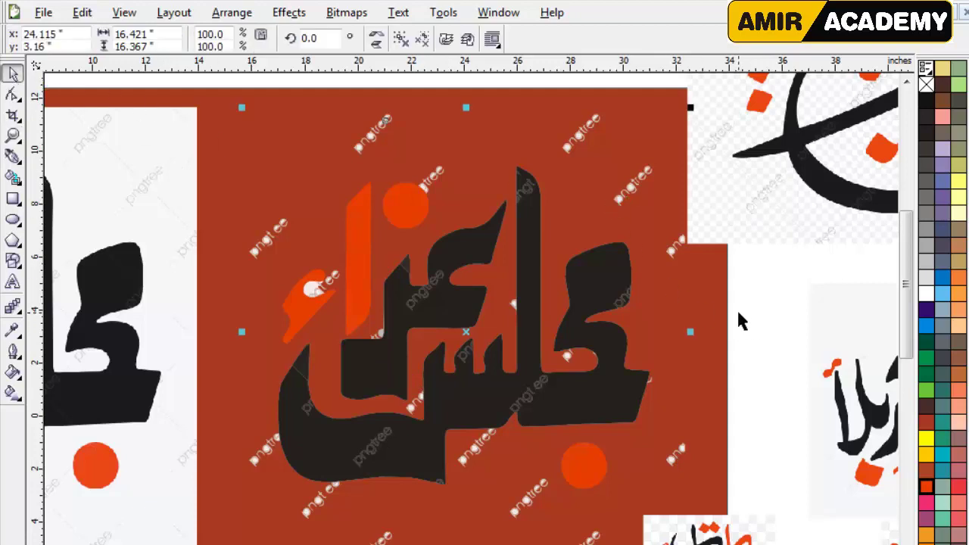
left_click(751, 316)
left_click(580, 141)
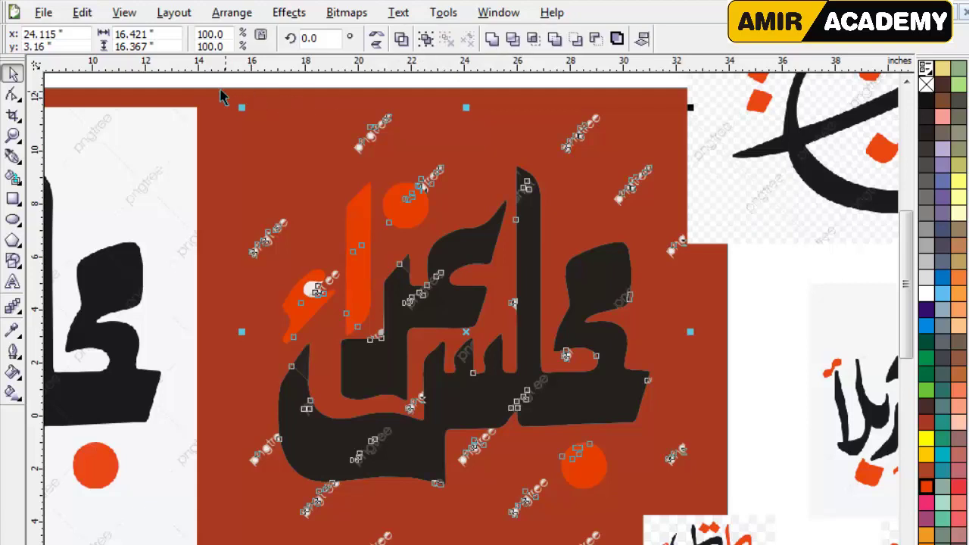
Delete the white pngtree watermark pieces around and between the traced letters.
left_click_drag(213, 115, 149, 76)
left_click_drag(315, 158, 437, 168)
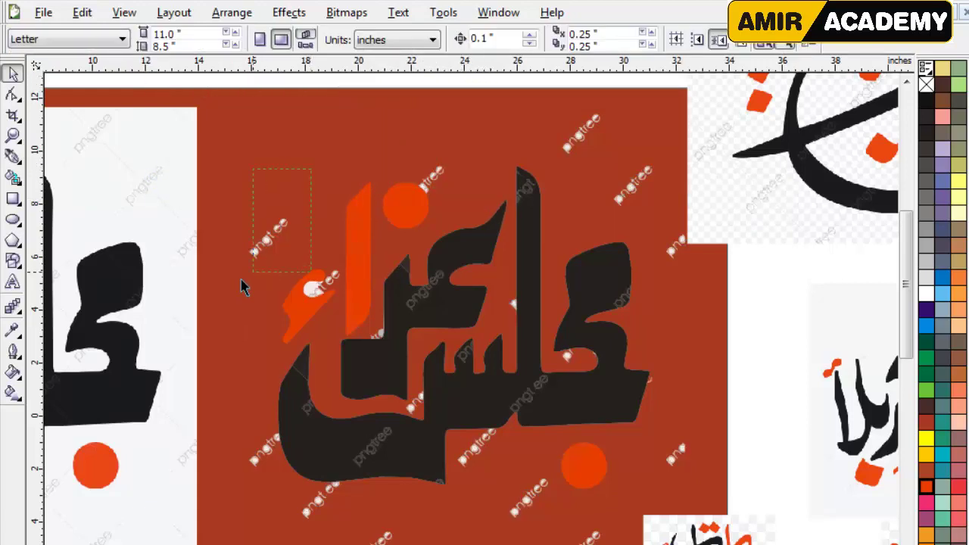
left_click_drag(296, 519, 295, 519)
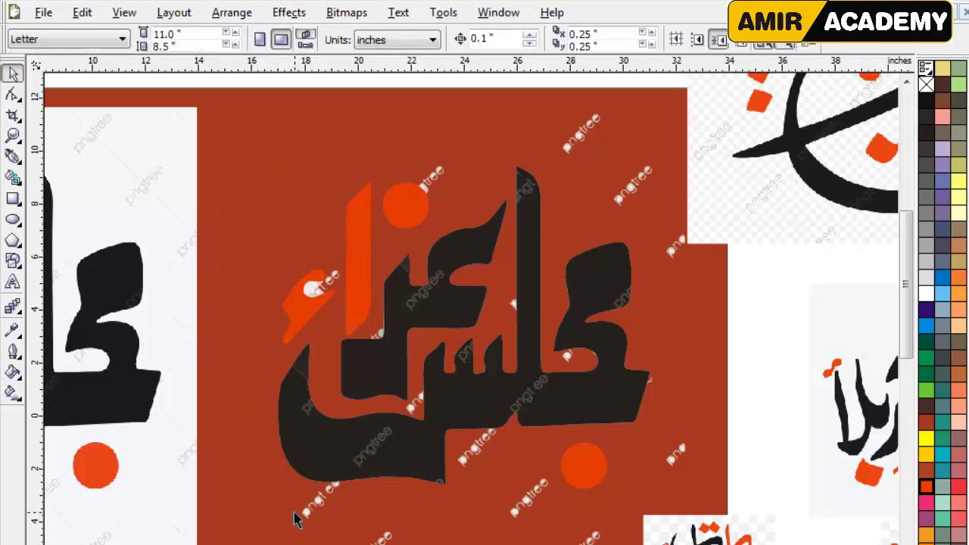
key("F4")
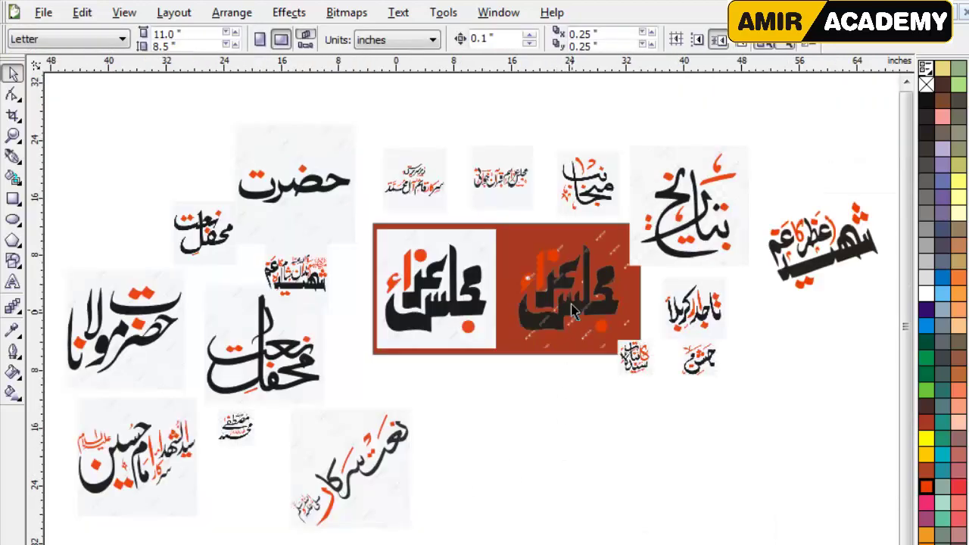
scroll(574, 312, "up", 2)
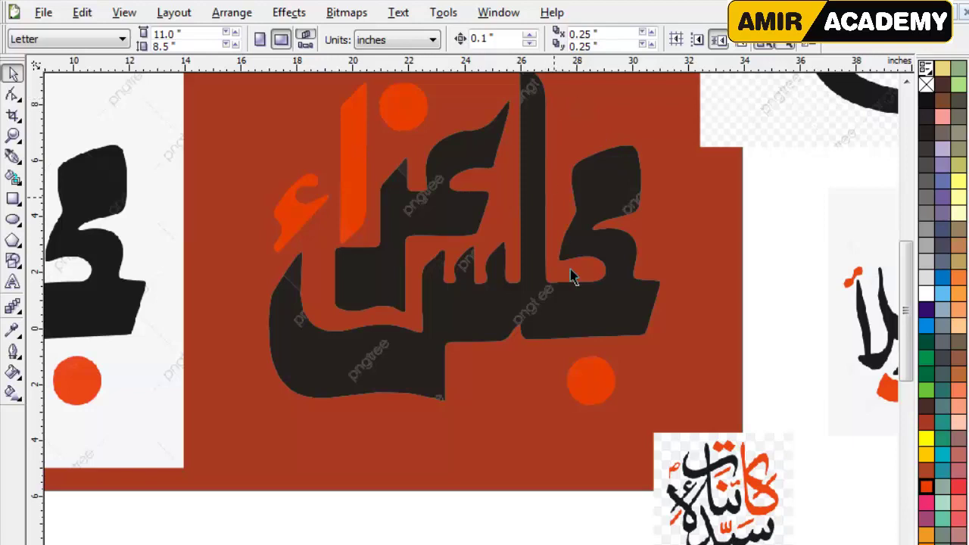
Try moving the pngtree watermark off the lower black stroke of the lettering, and undo the move.
key("z")
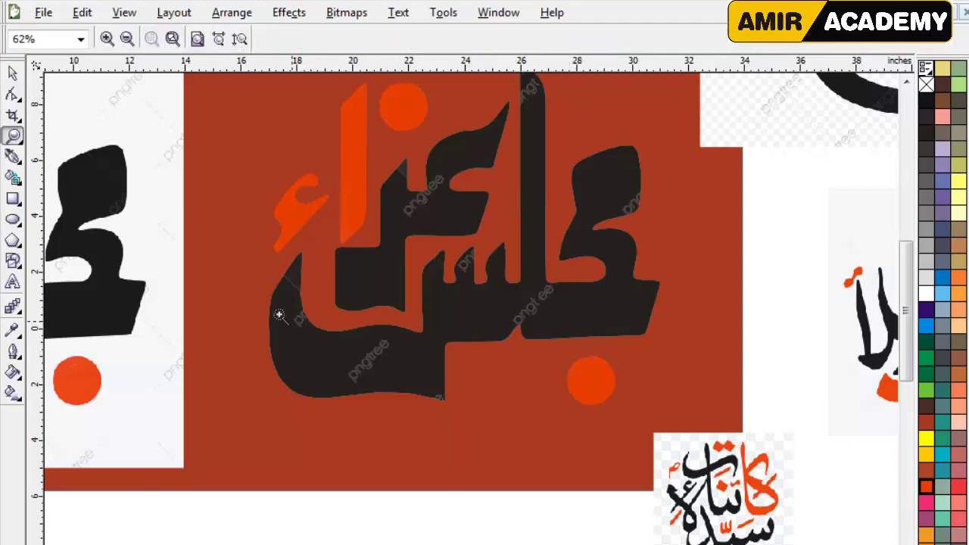
left_click_drag(365, 372, 428, 407)
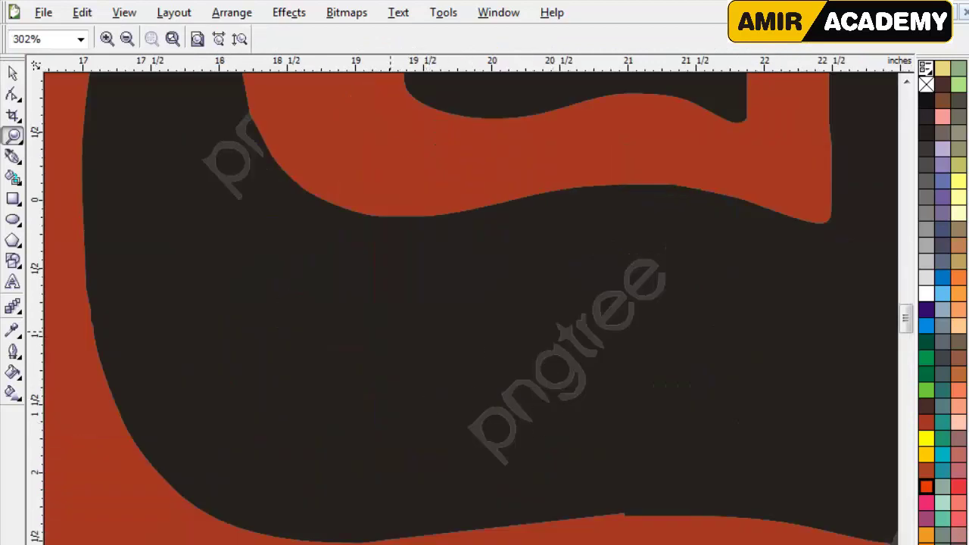
left_click(12, 73)
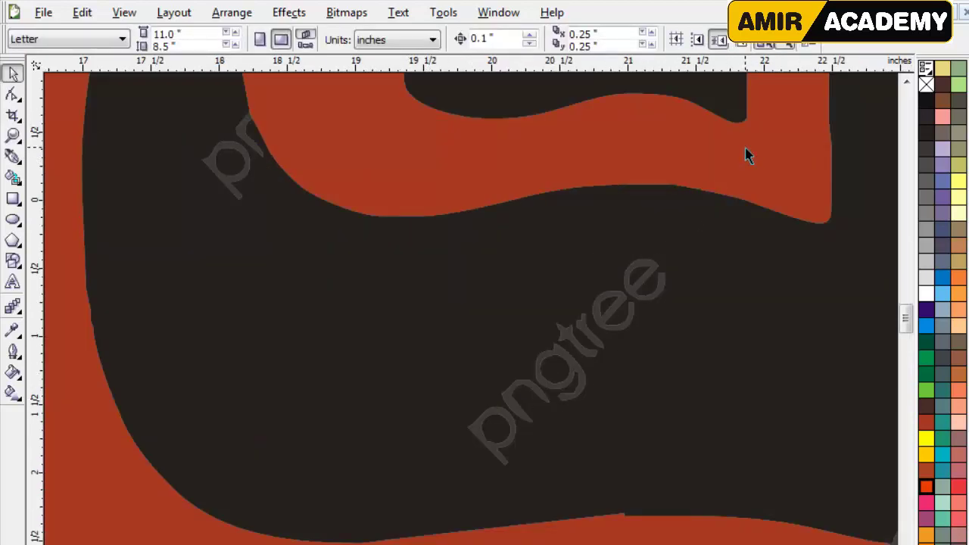
left_click_drag(746, 155, 428, 501)
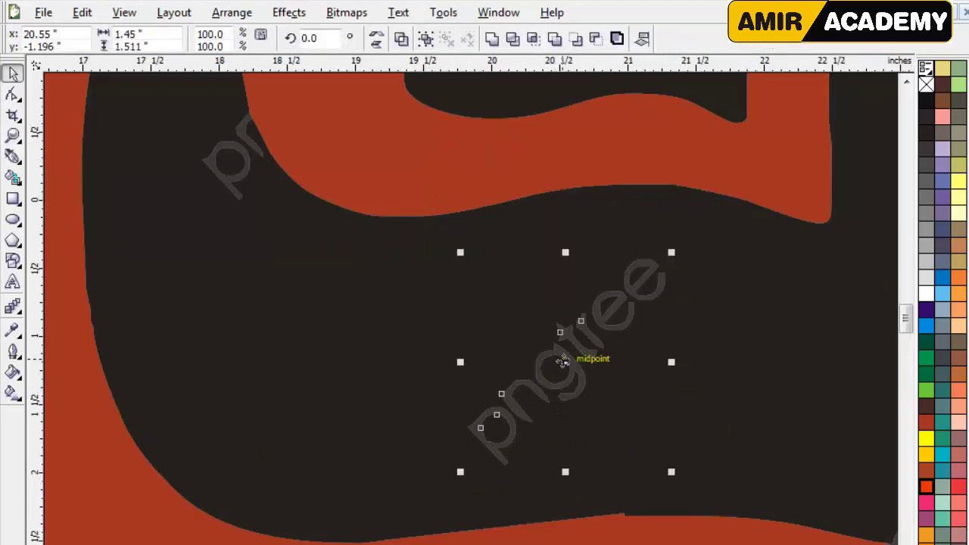
left_click_drag(562, 361, 369, 352)
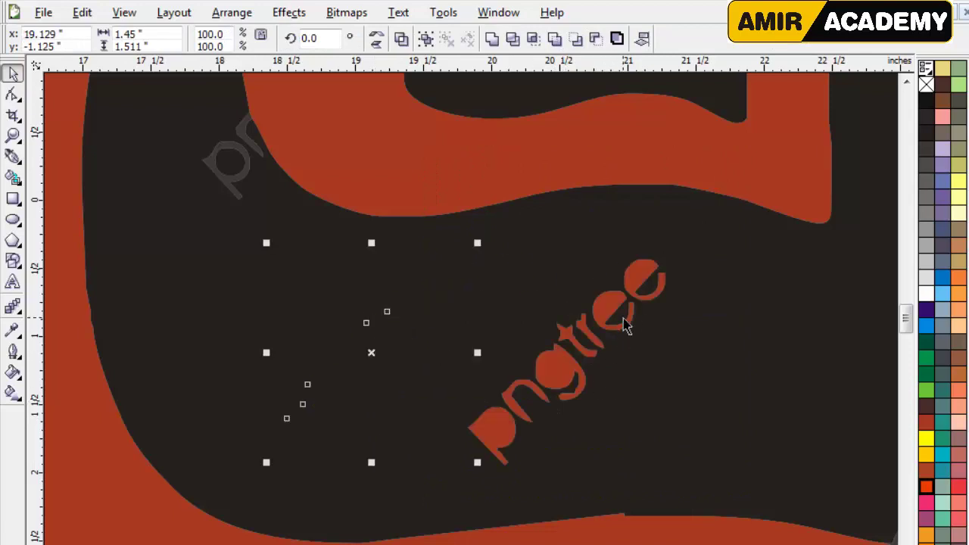
key("ctrl+z")
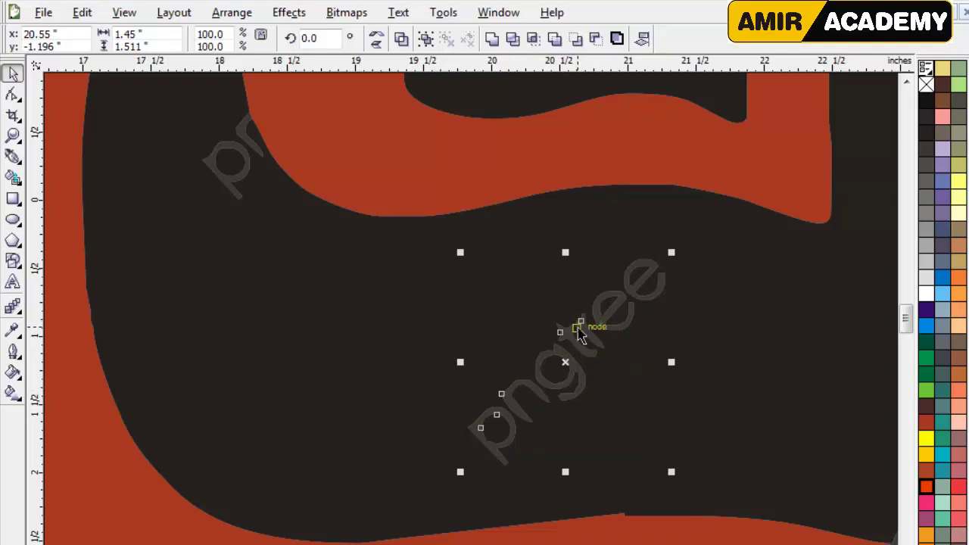
Combine the pngtree watermark shapes with the black lettering and inspect the nodes of the combined curve.
left_click(307, 362)
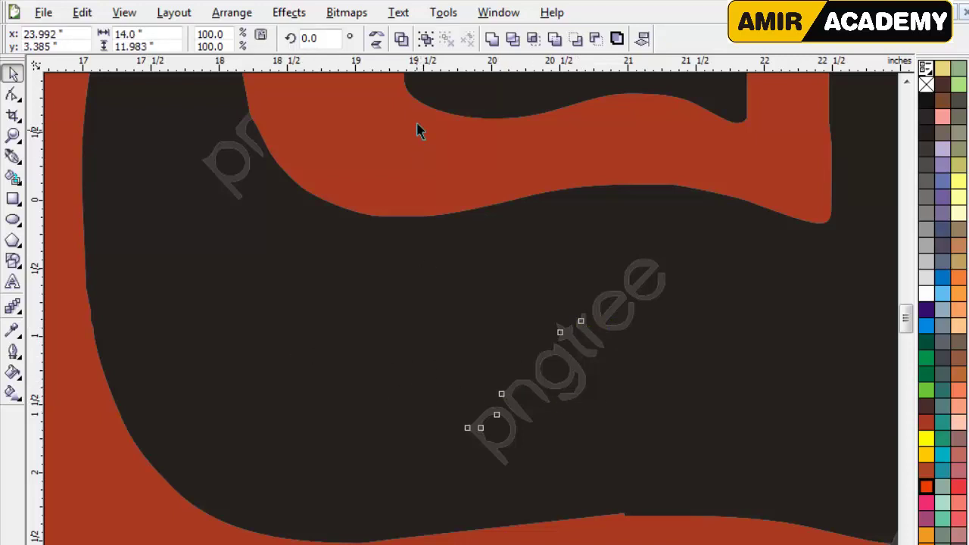
left_click(403, 39)
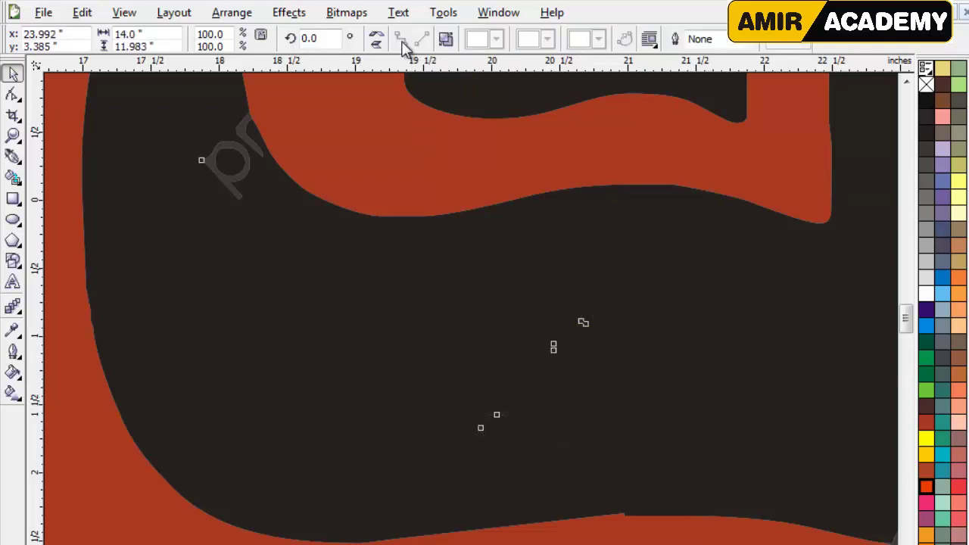
key("Escape")
left_click(568, 347)
key("F10")
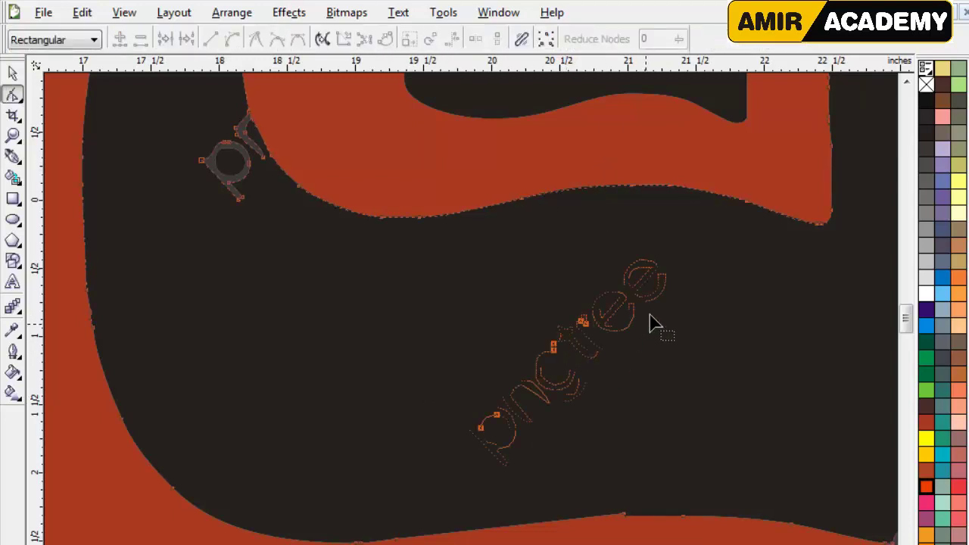
left_click(13, 73)
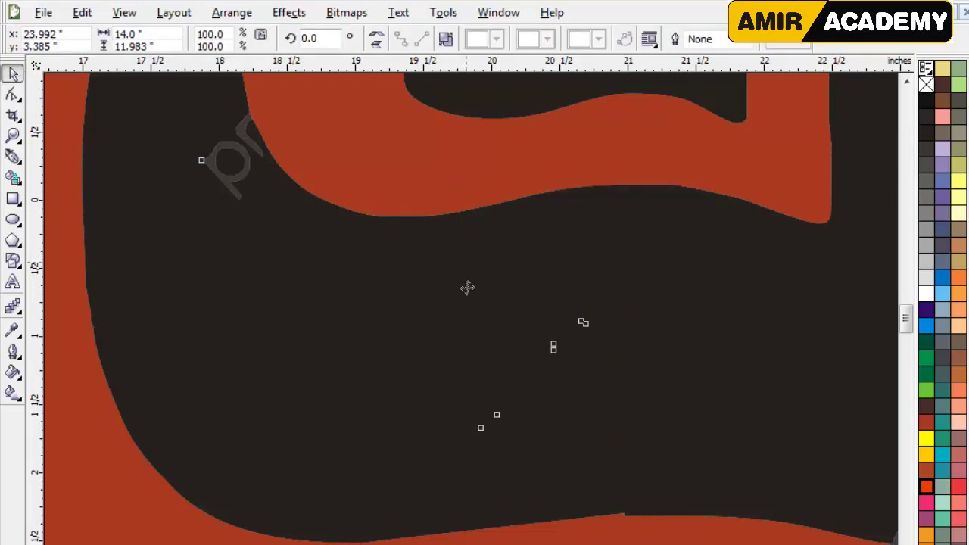
Break the combined black lettering curve apart, repeating the combine and break-apart once more.
left_click(446, 39)
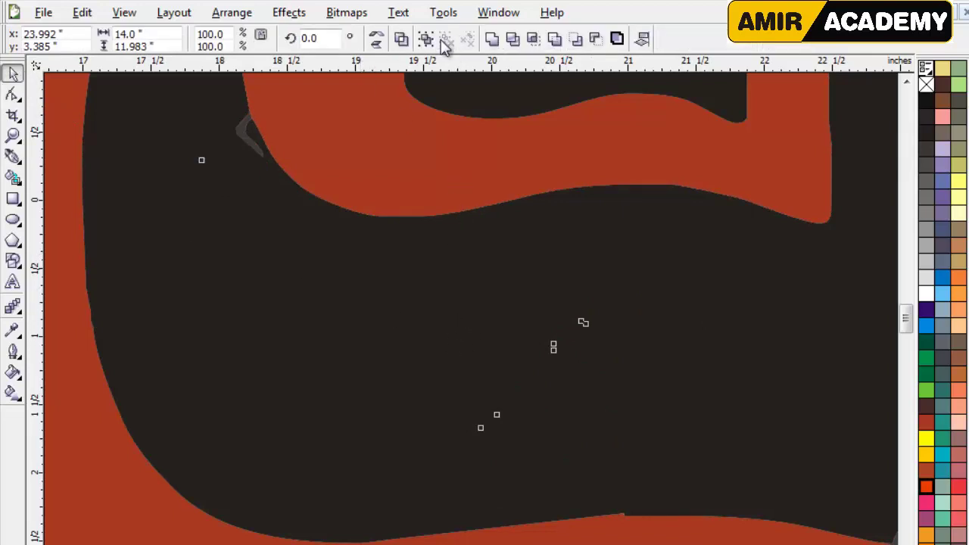
left_click(402, 39)
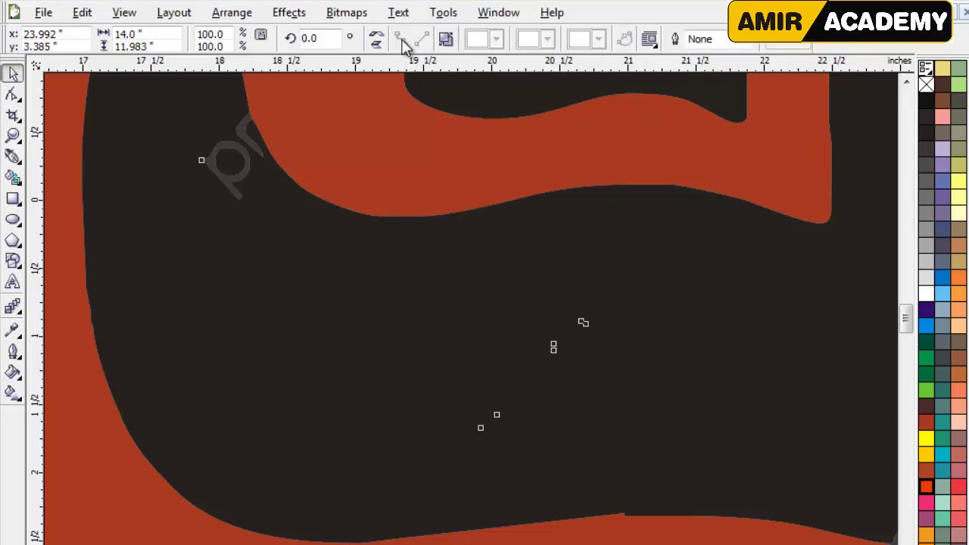
left_click(446, 44)
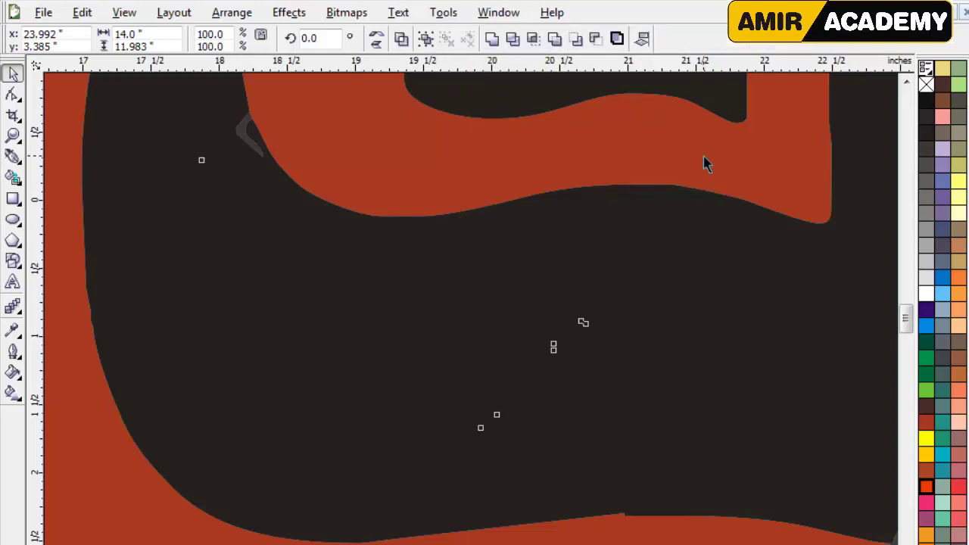
Try to delete the leftover watermark shapes on the lower black stroke.
key("Escape")
left_click(513, 422)
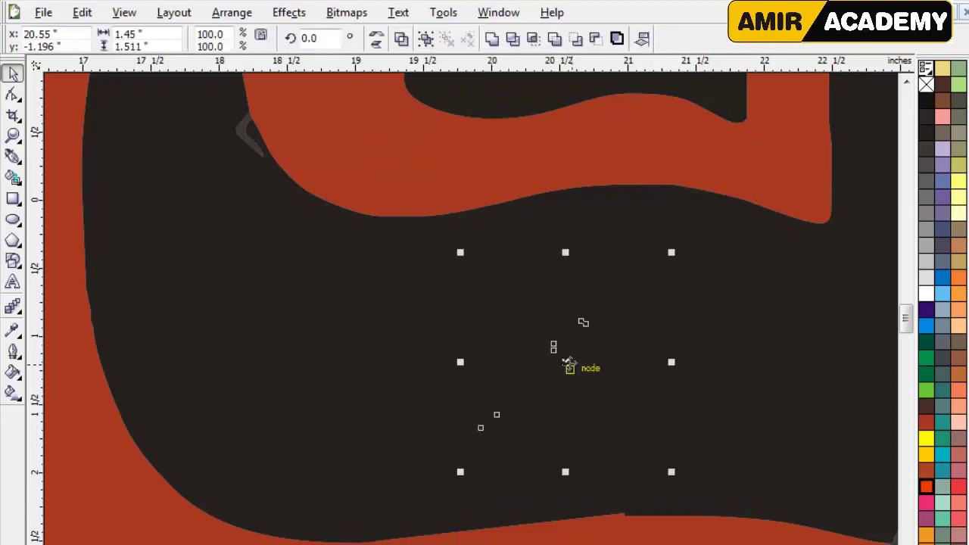
left_click(357, 357)
key("Delete")
key("Escape")
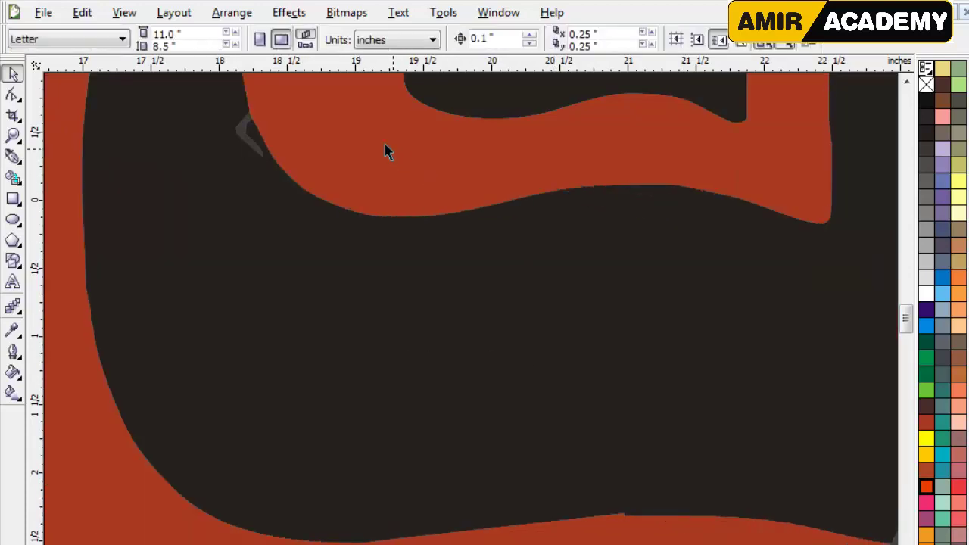
Select the leftover watermark shapes together with the black lettering and weld them into one shape.
left_click_drag(369, 136, 805, 544)
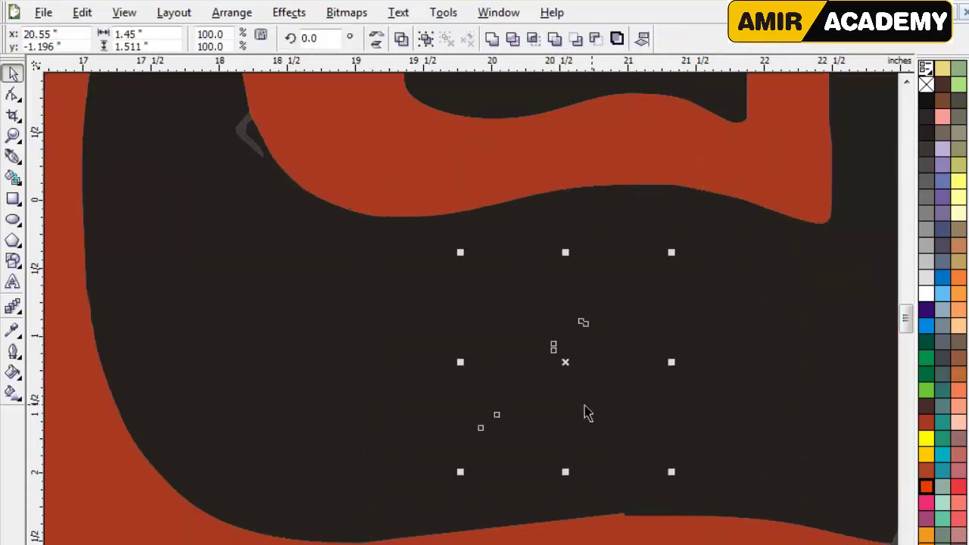
left_click(296, 326)
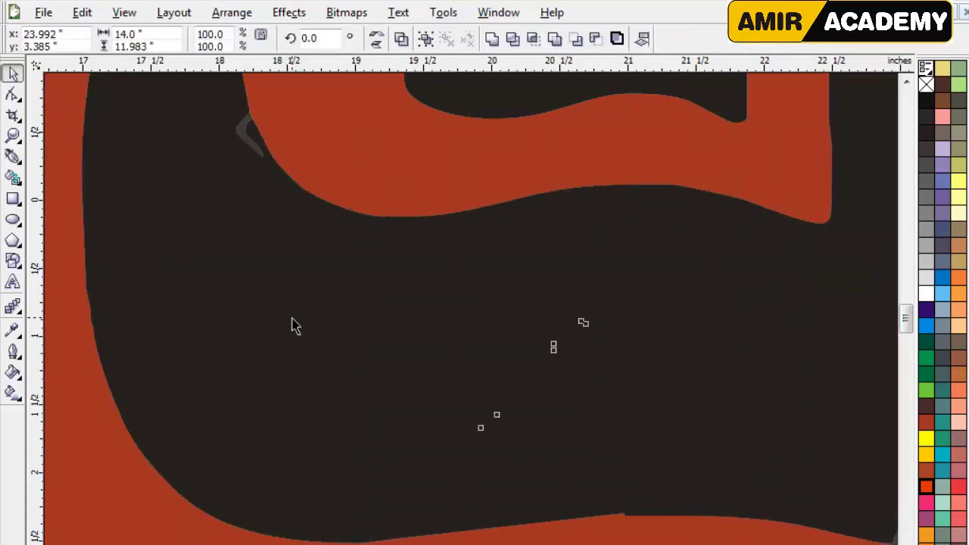
left_click(493, 40)
Delete the surplus nodes along the bottom edge of the lower black stroke to smooth its outline.
key("F10")
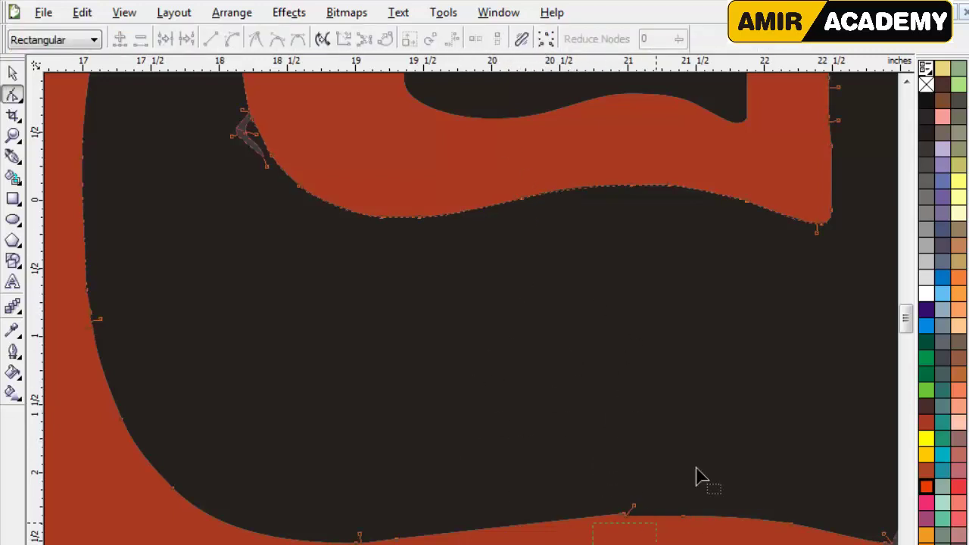
left_click_drag(696, 467, 700, 458)
key("Delete")
left_click_drag(424, 544, 296, 476)
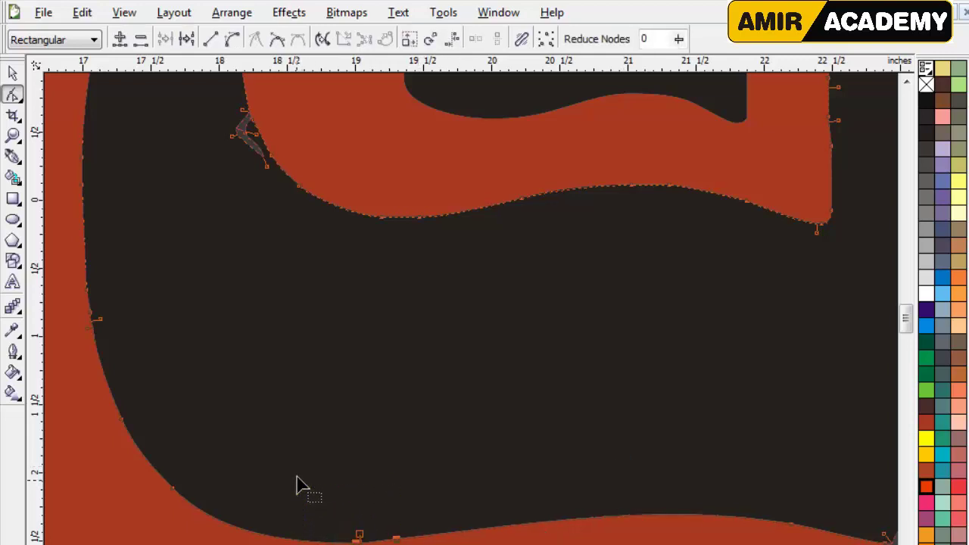
key("Delete")
key("F3")
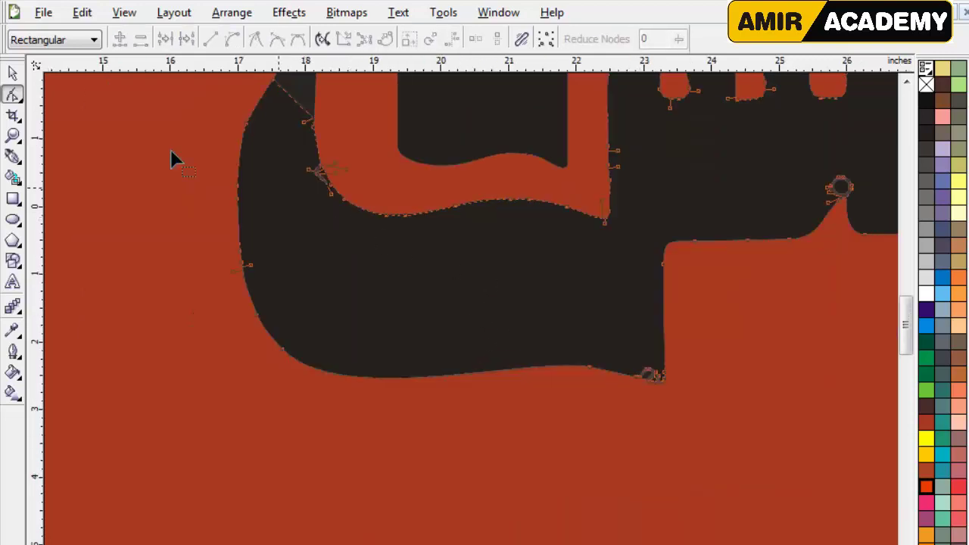
Combine the leftover watermark fragment on the lower stroke's inner curve with the black lettering and break the curve apart.
left_click(13, 72)
left_click(907, 82)
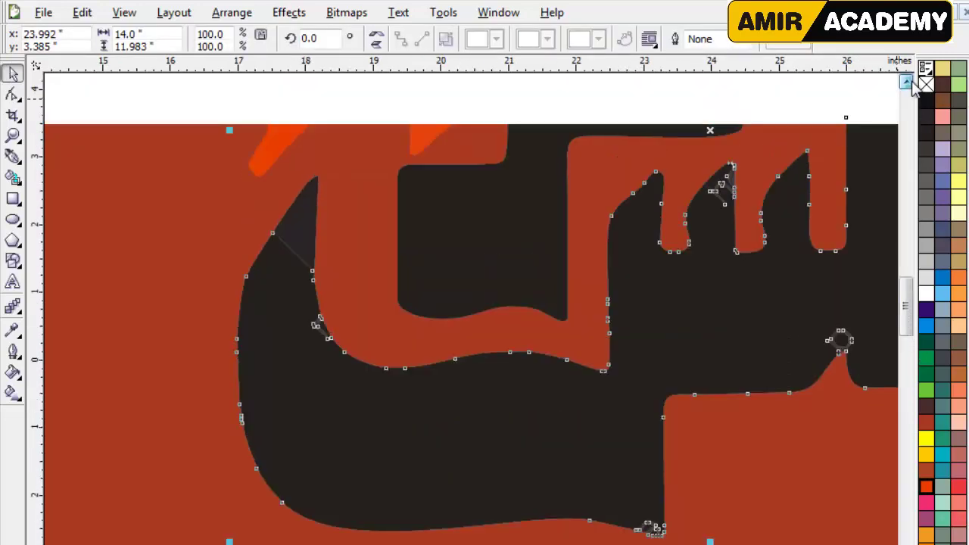
left_click(907, 81)
key("Escape")
scroll(339, 392, "up", 1)
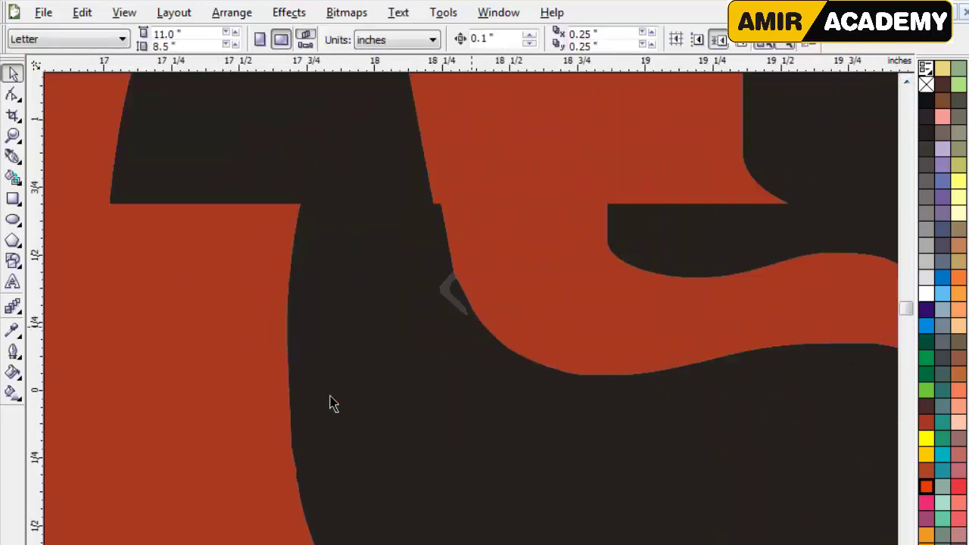
scroll(473, 319, "up", 1)
left_click(437, 276)
left_click(389, 387, "shift")
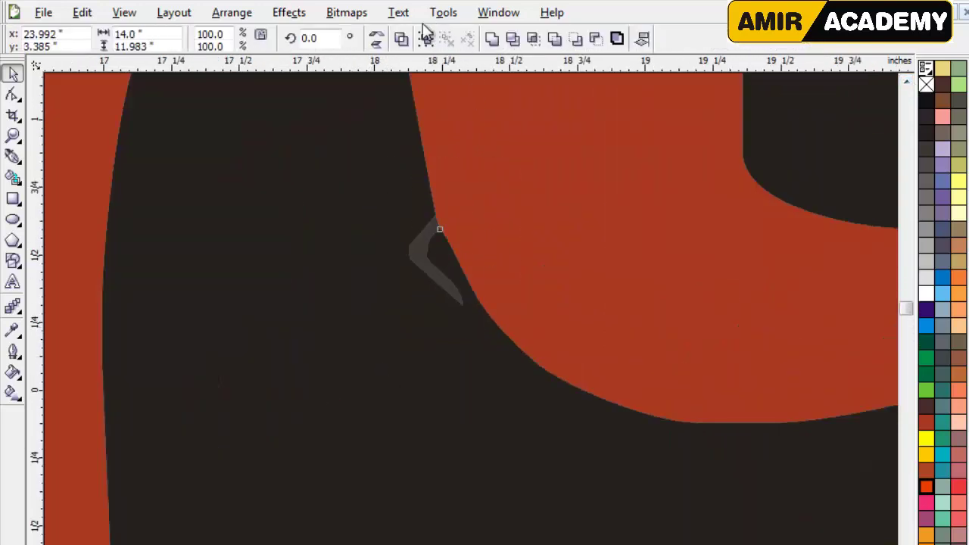
left_click(402, 40)
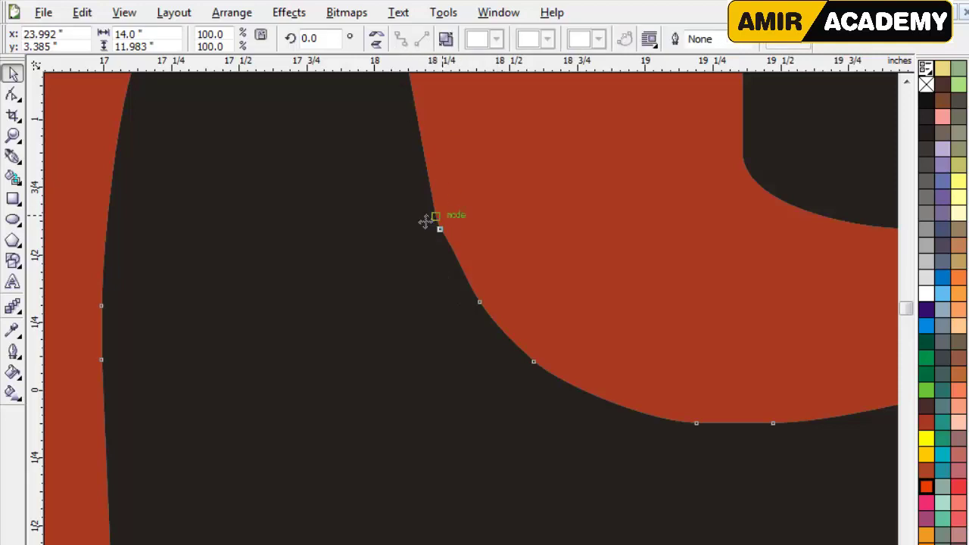
left_click(449, 44)
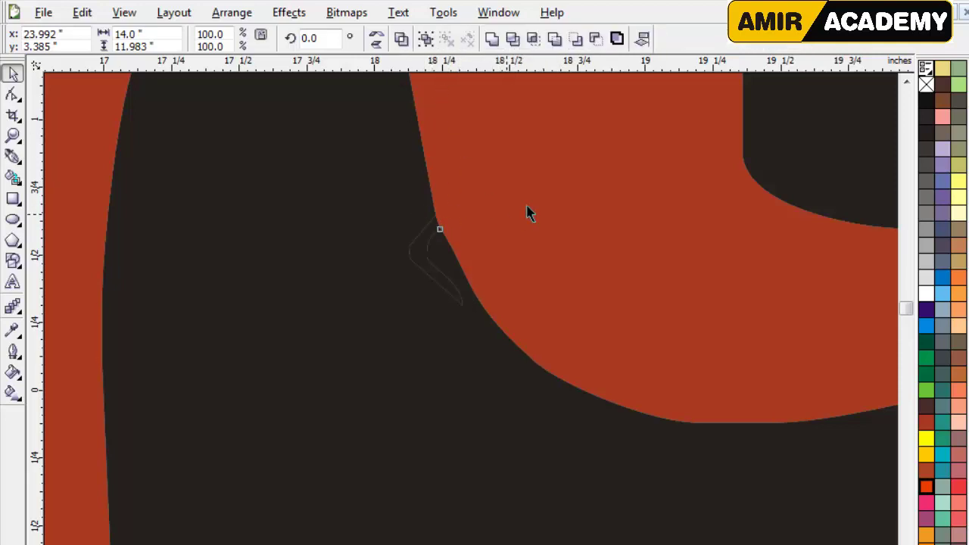
Select the loose watermark fragments together with the black lettering, weld them into one shape and check its nodes.
left_click_drag(604, 166, 330, 390)
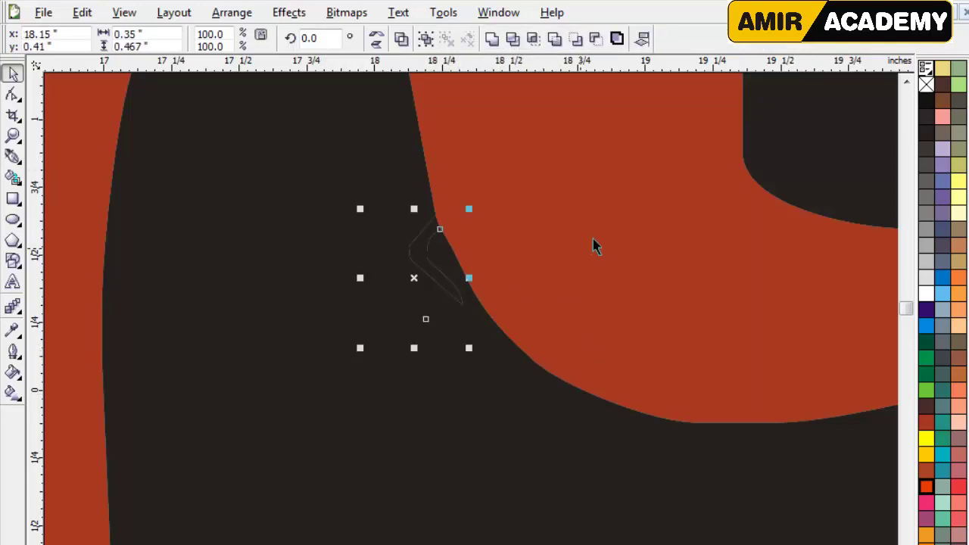
key("Escape")
left_click_drag(610, 139, 235, 489)
left_click(316, 523)
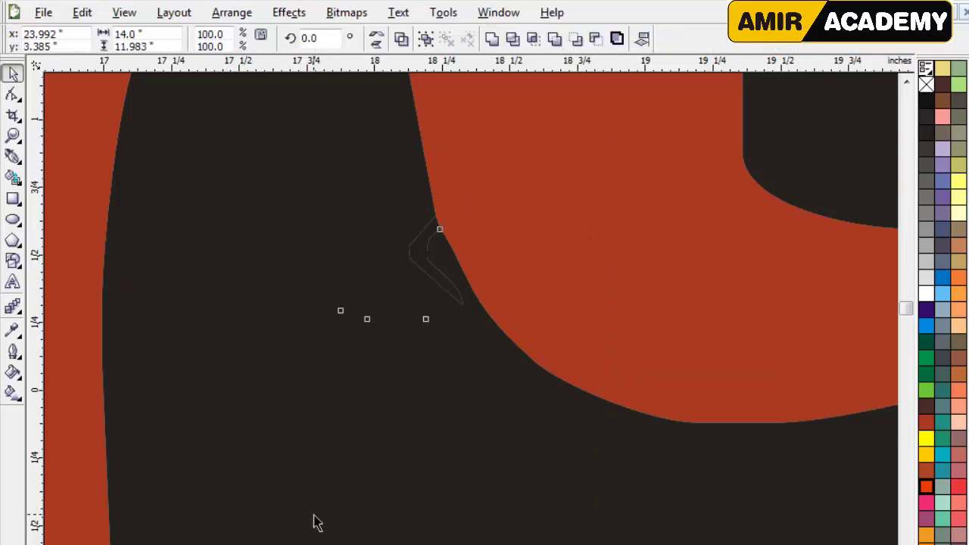
left_click(493, 41)
key("Escape")
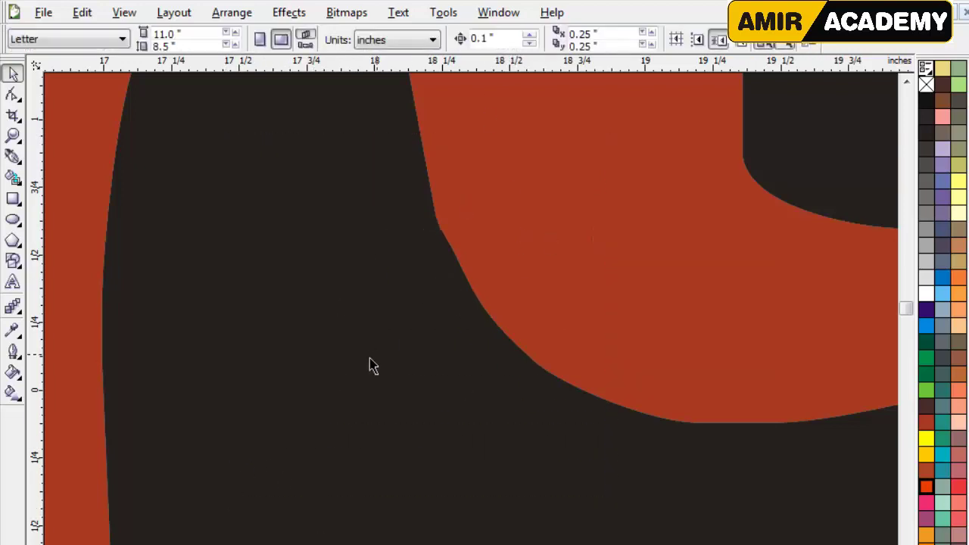
key("F10")
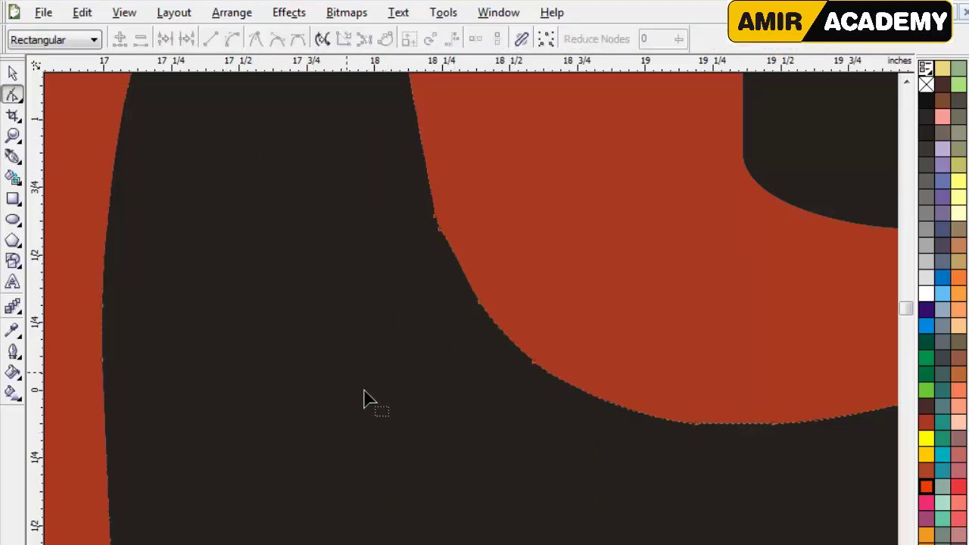
Select all the watermark letters on the lower orange dot together with the dot itself.
scroll(397, 421, "down", 1)
scroll(487, 331, "down", 2)
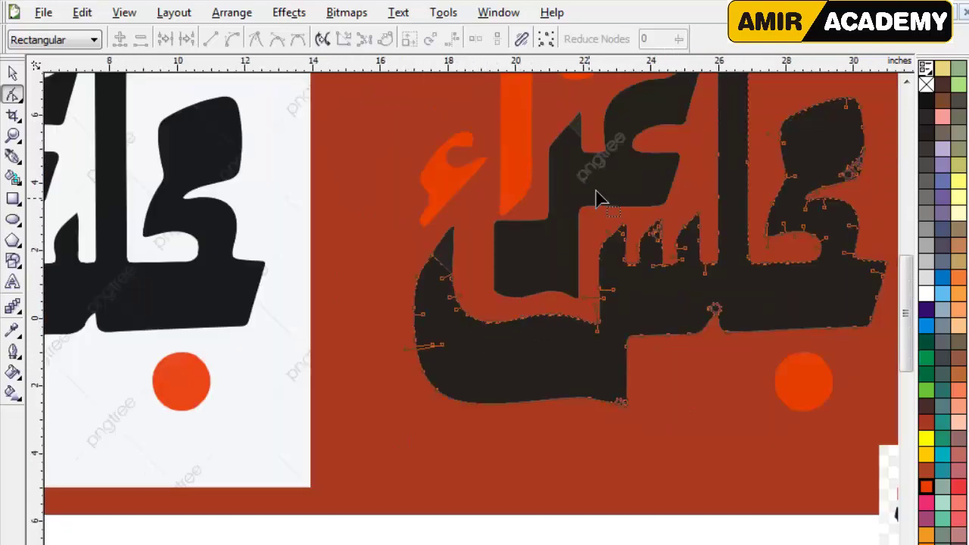
scroll(644, 350, "down", 1)
scroll(487, 336, "up", 3)
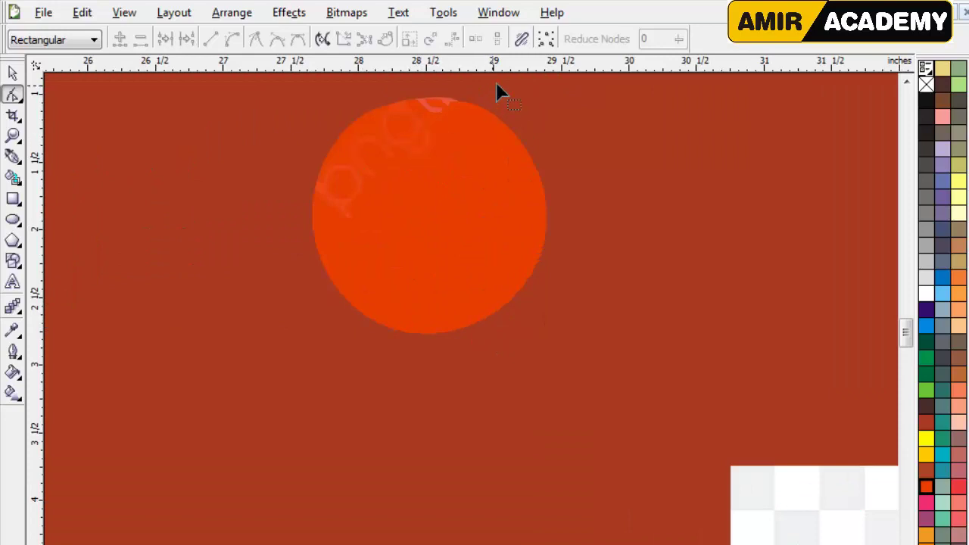
left_click(12, 73)
left_click(391, 136)
left_click(551, 119)
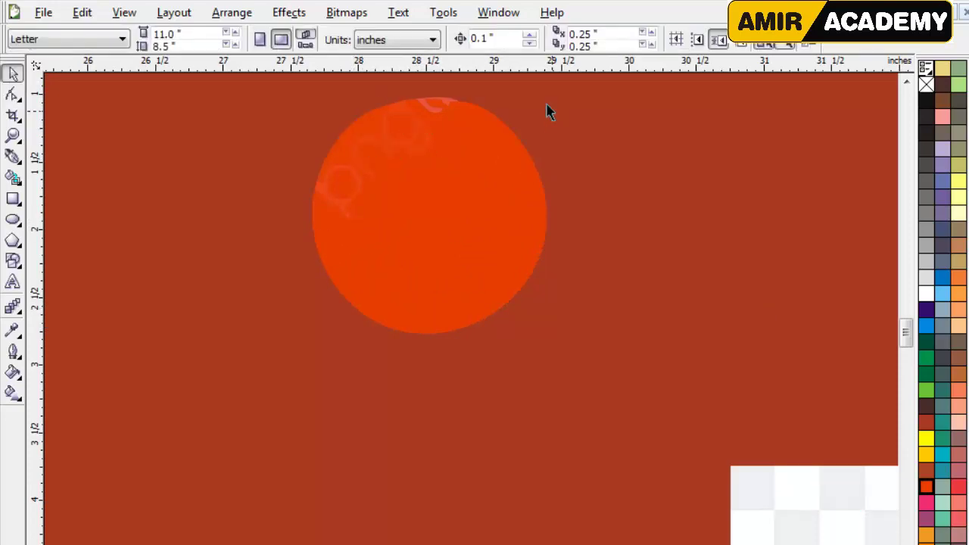
left_click_drag(525, 86, 248, 322)
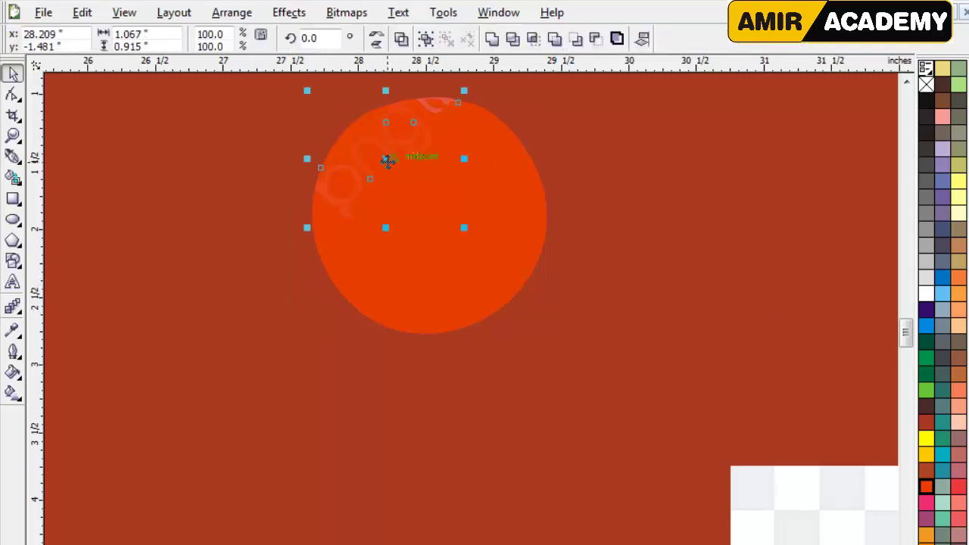
left_click_drag(387, 160, 657, 282)
key("ctrl+z")
left_click(493, 219, "shift")
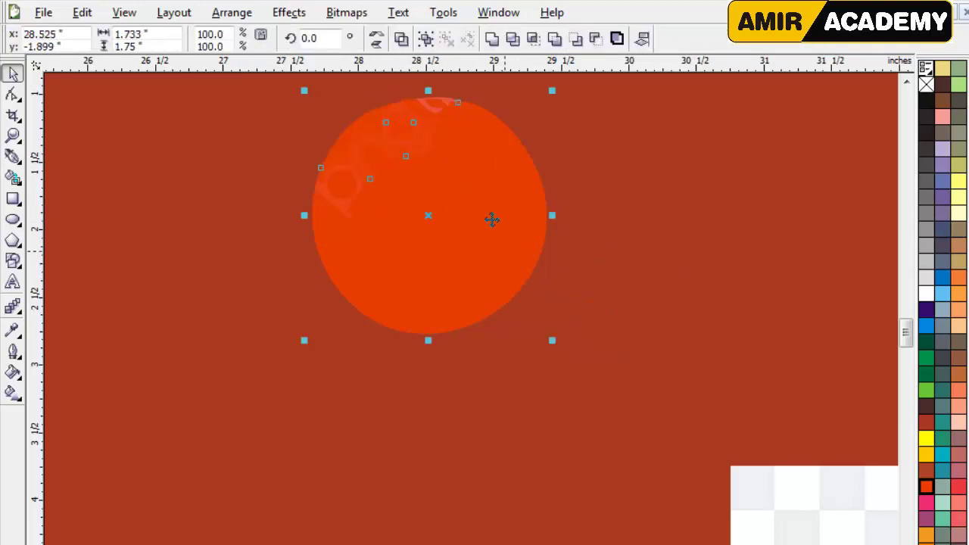
Merge the orange dot and its watermark letters into one solid circle by combining, breaking apart and welding the pieces.
left_click(493, 41)
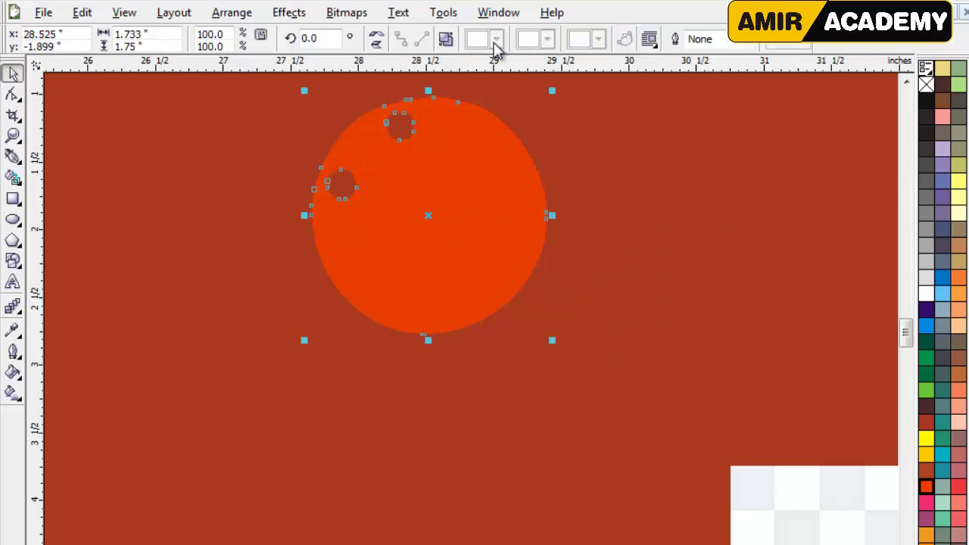
left_click(368, 181, "shift")
left_click(401, 39)
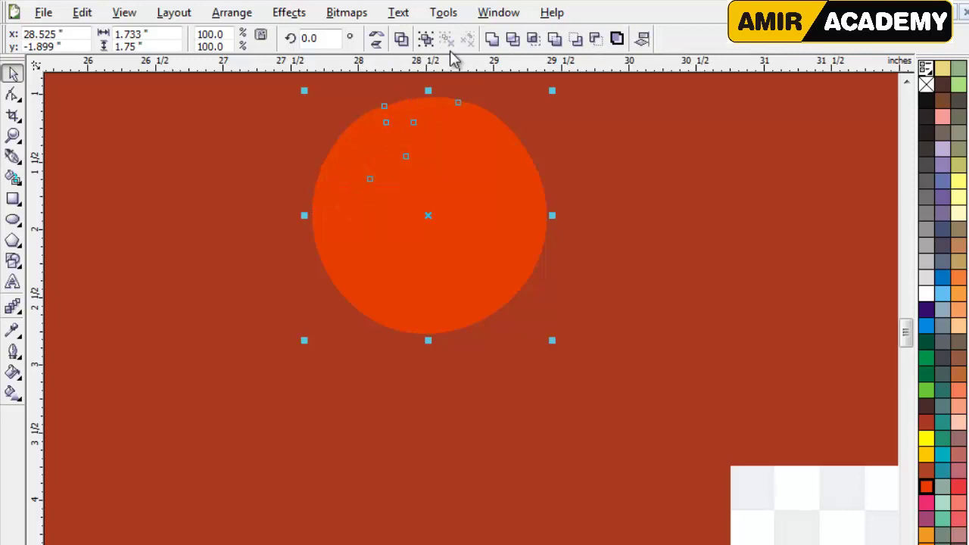
left_click(491, 38)
key("F10")
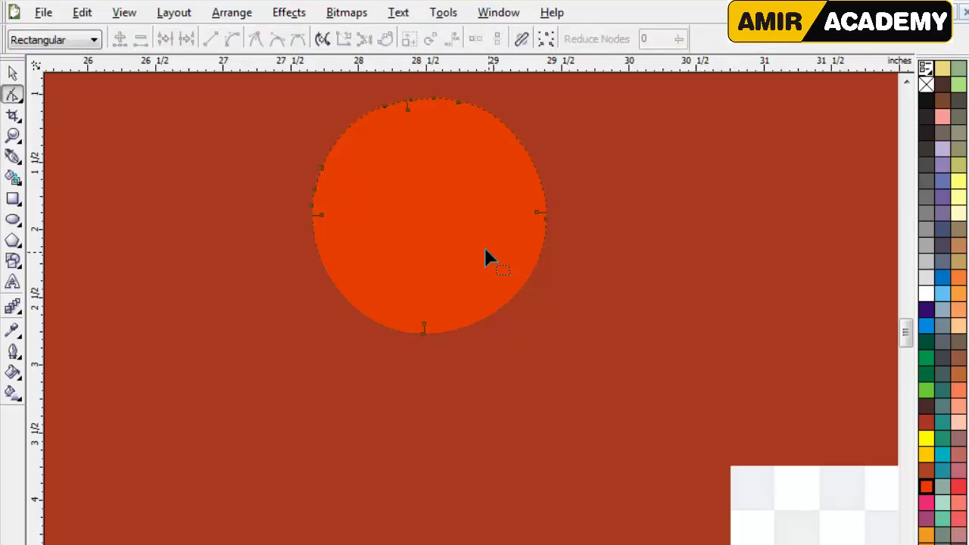
left_click(13, 73)
Weld the separate triangular tip of the long lower stroke to the main black lettering.
scroll(471, 302, "down", 4)
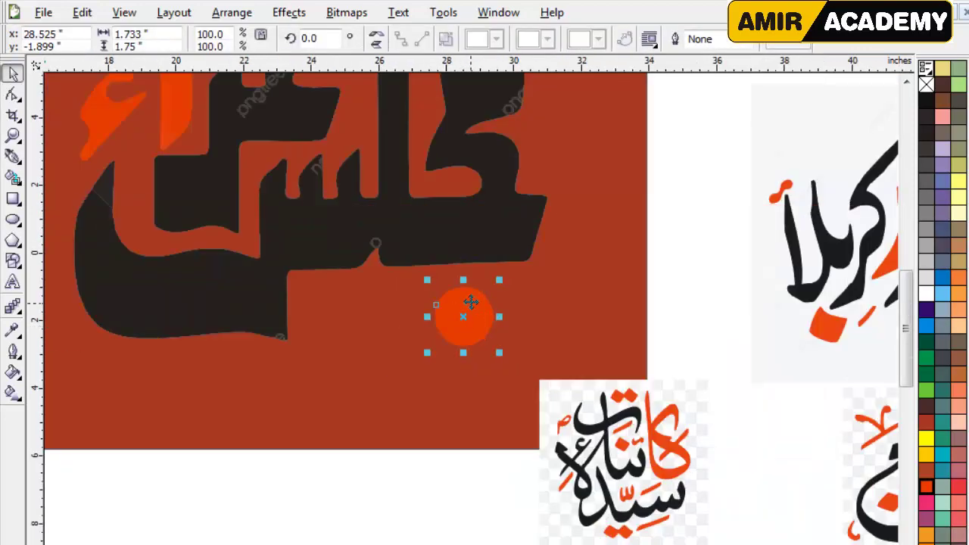
scroll(472, 335, "up", 2)
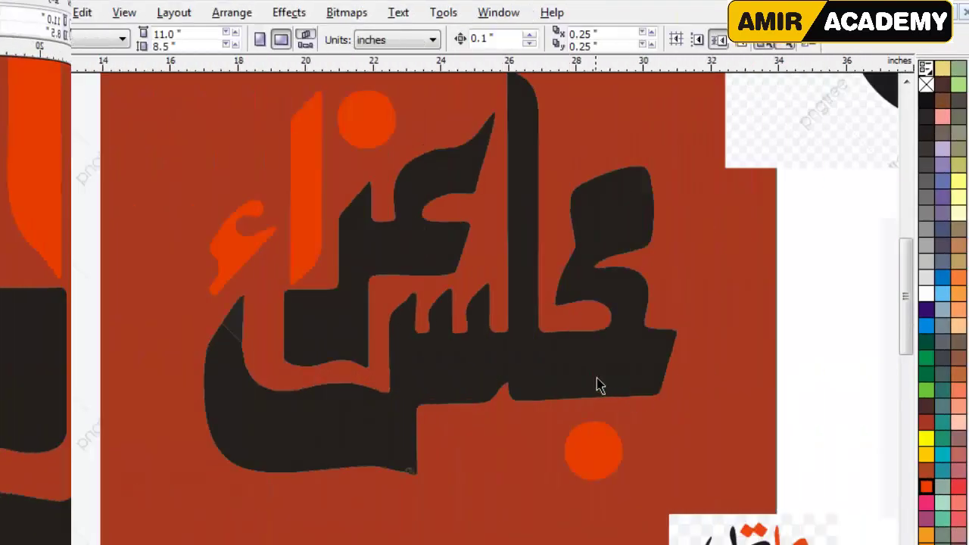
left_click(611, 407)
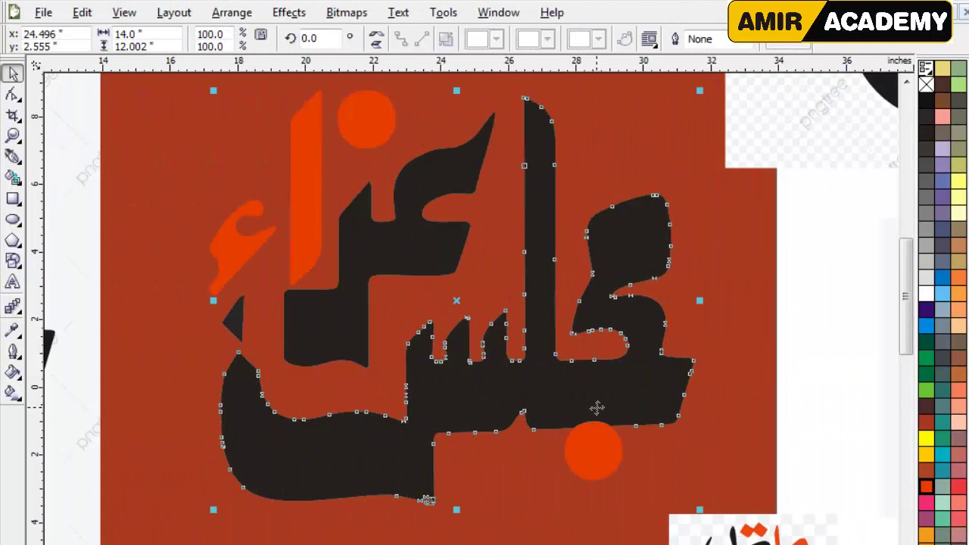
key("ctrl+z")
left_click(236, 318)
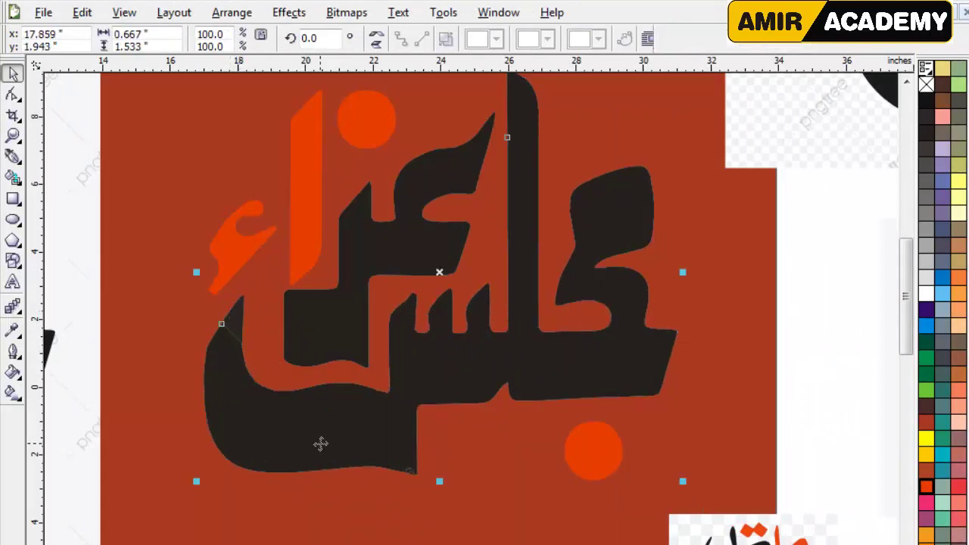
left_click(493, 41)
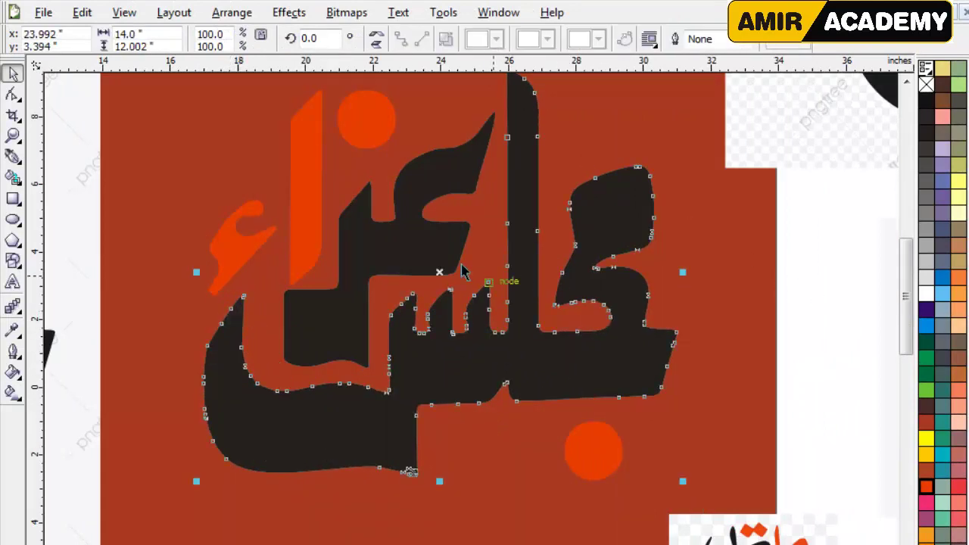
Join the separate middle black lettering and the main black lettering into one object.
left_click(422, 250)
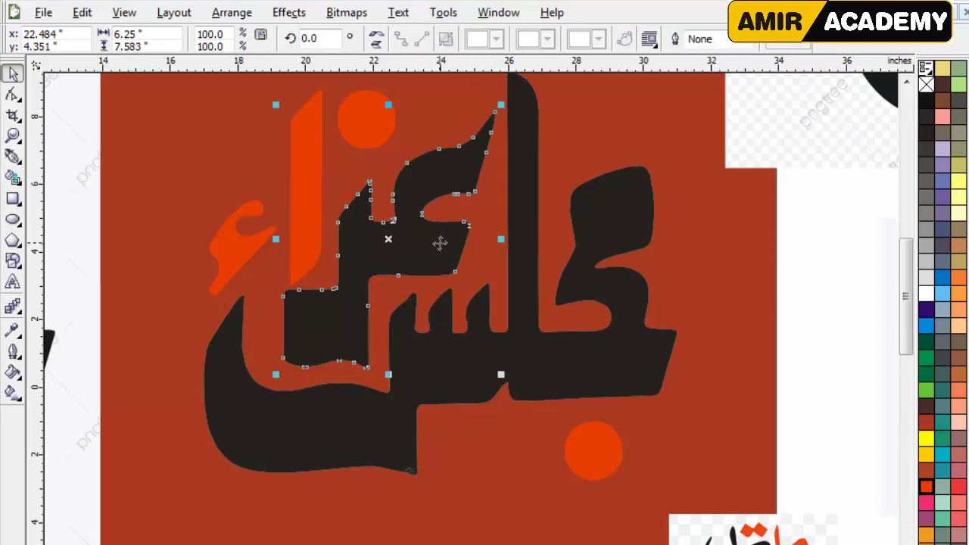
left_click_drag(440, 243, 350, 234)
key("ctrl+z")
left_click(459, 376, "shift")
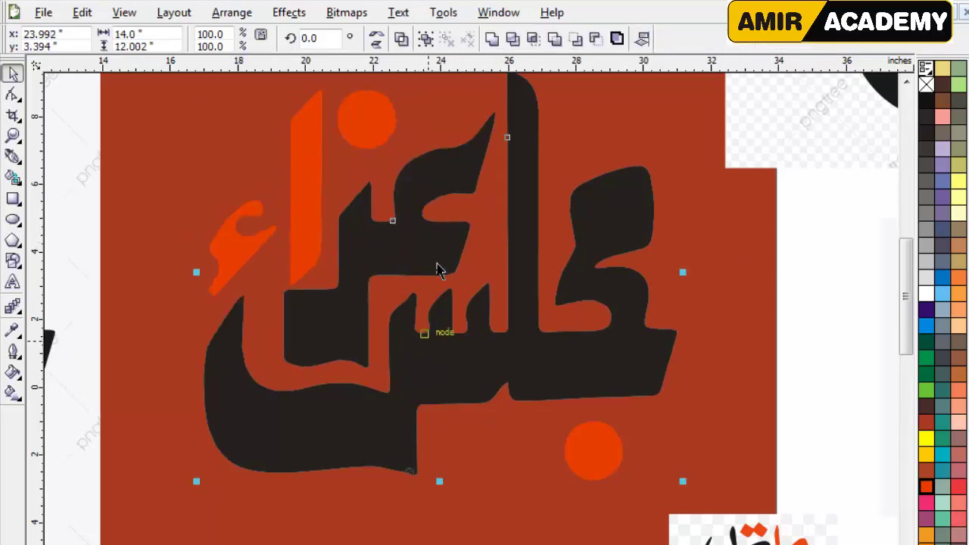
left_click(814, 311)
left_click(618, 272)
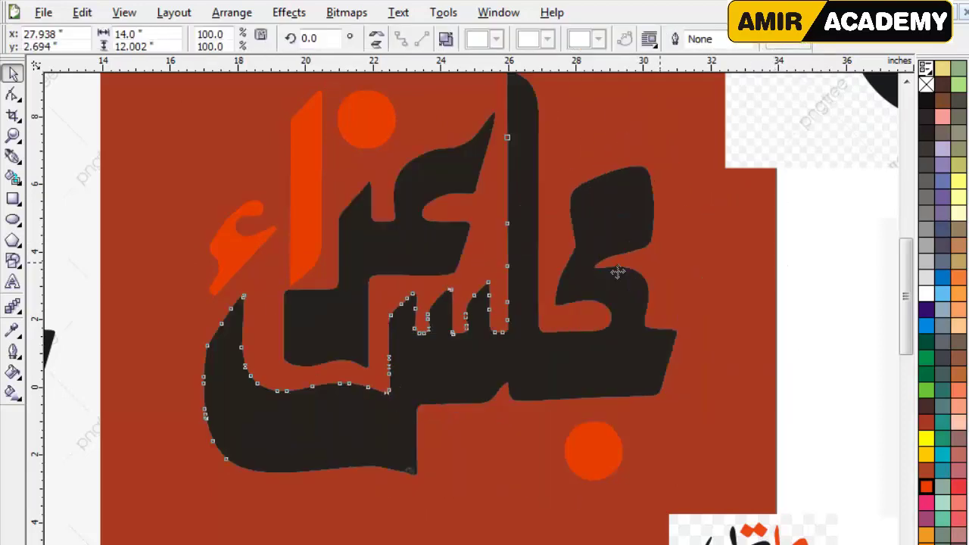
Select both orange dots, the vertical orange stroke and the small orange mark, and weld them into one object.
left_click(378, 130)
left_click(316, 195, "shift")
left_click(231, 267, "shift")
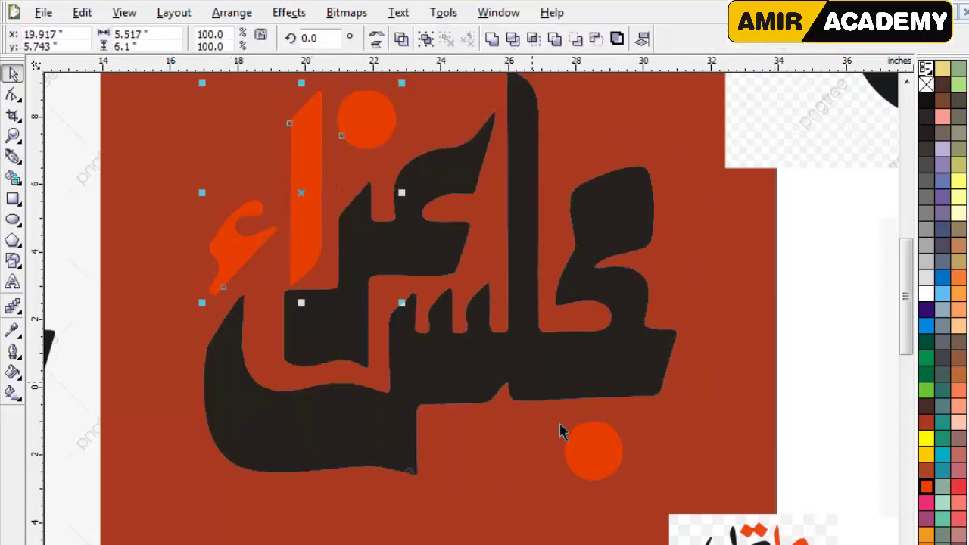
left_click(610, 452, "shift")
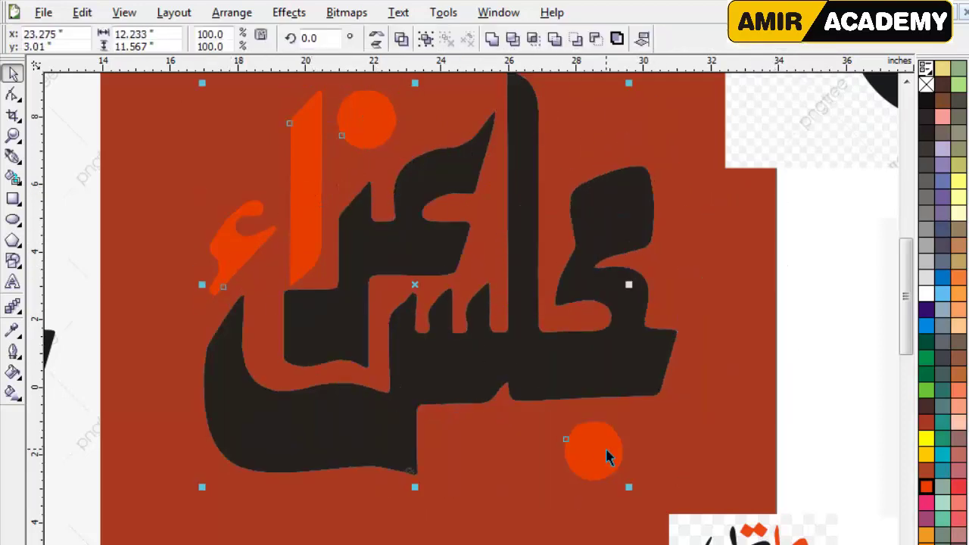
left_click(492, 39)
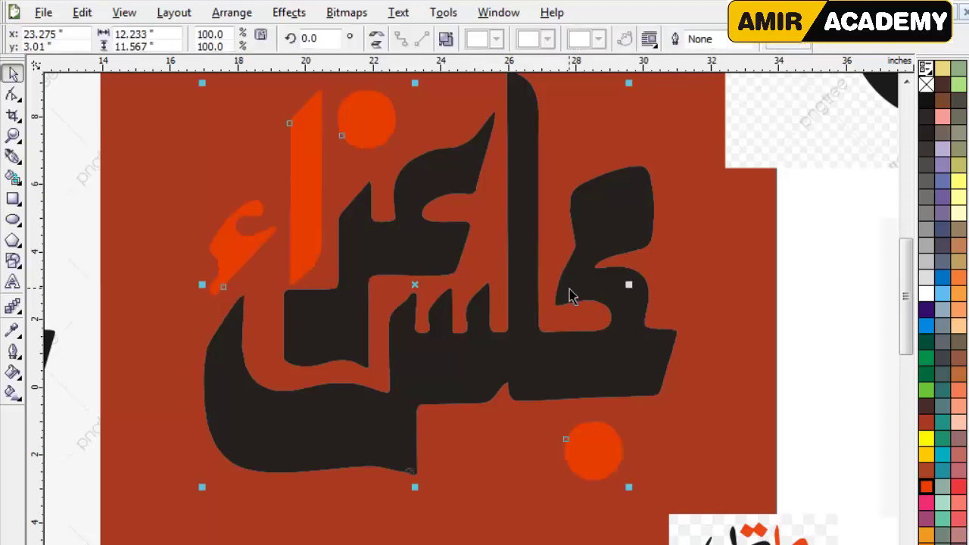
left_click(794, 283)
Group the black lettering with the orange parts.
scroll(521, 311, "down", 2)
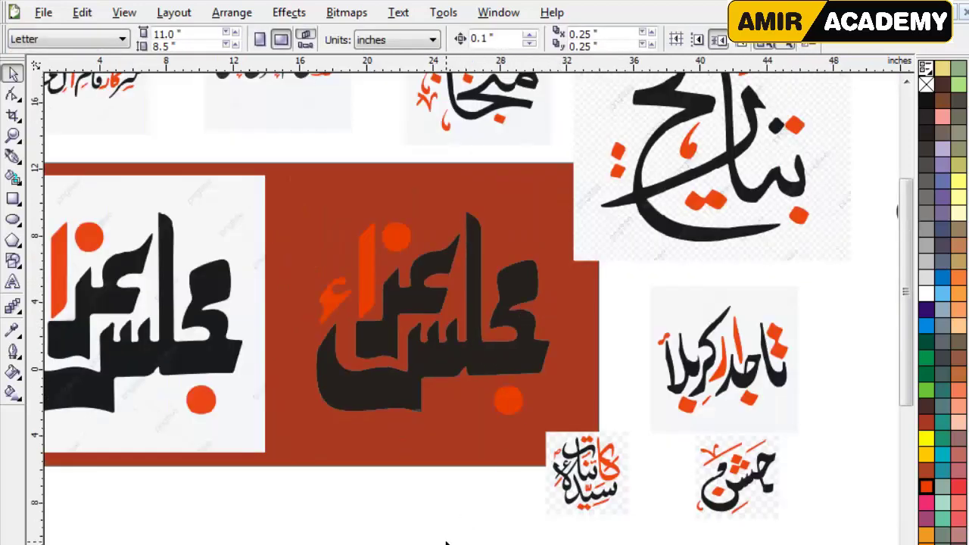
left_click(432, 363)
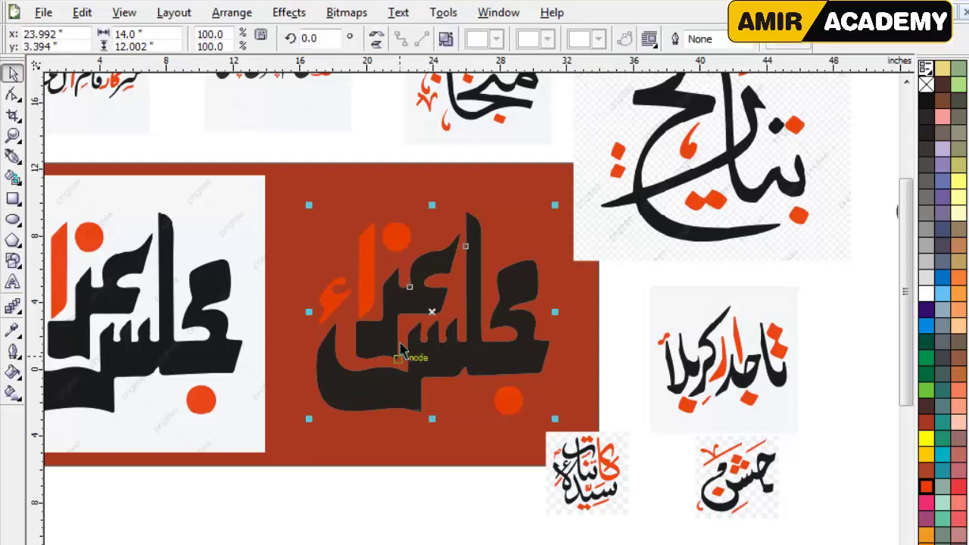
left_click(401, 238, "shift")
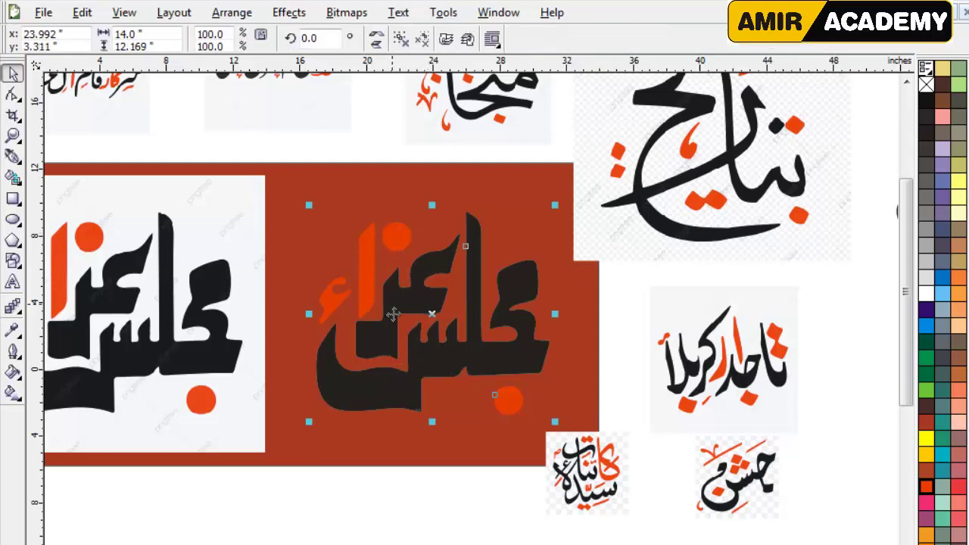
Move the grouped calligraphy off the red background onto an empty white area and zoom in on it.
scroll(541, 311, "down", 2)
left_click_drag(485, 311, 794, 154)
key("z")
left_click_drag(561, 88, 871, 252)
left_click_drag(281, 188, 831, 480)
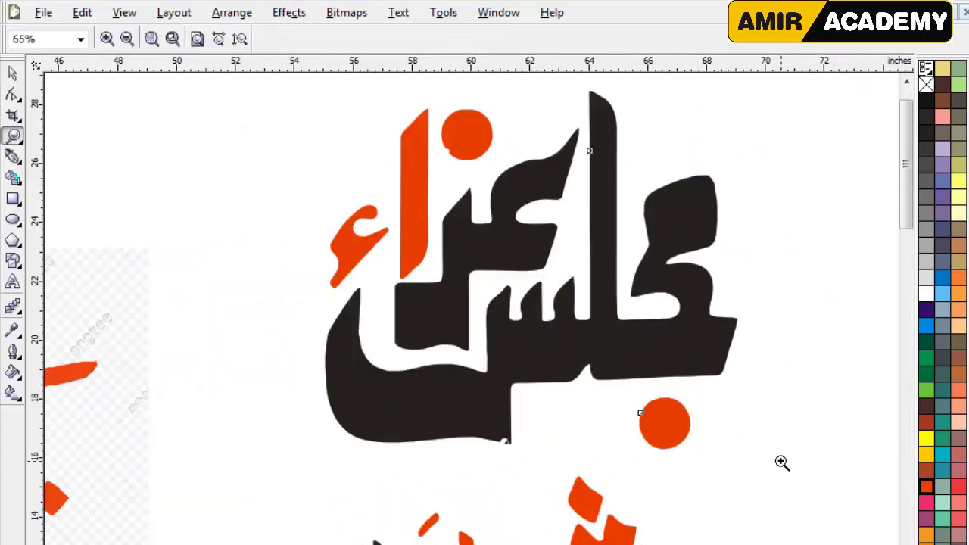
Ungroup the calligraphy and select its orange parts separately from the black lettering.
left_click(11, 73)
left_click(136, 143)
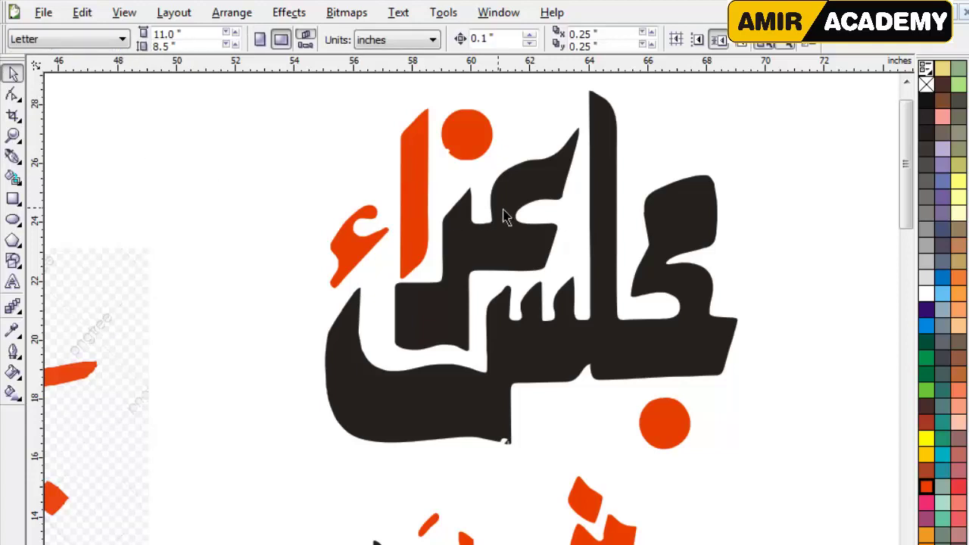
left_click_drag(506, 219, 532, 246)
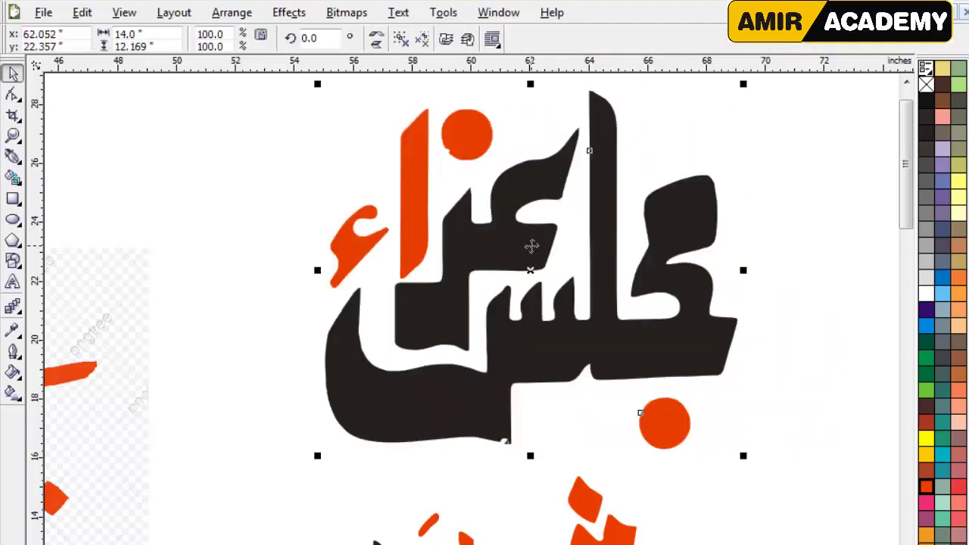
left_click(289, 189)
left_click_drag(413, 189, 344, 188)
key("ctrl+z")
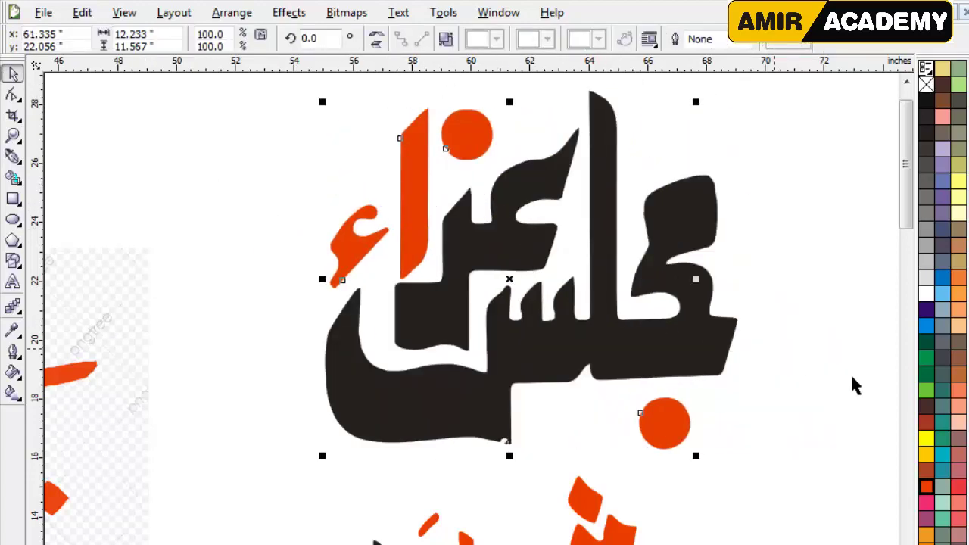
Fill the orange parts with green and the black lettering with blue.
left_click(926, 356)
key("Tab")
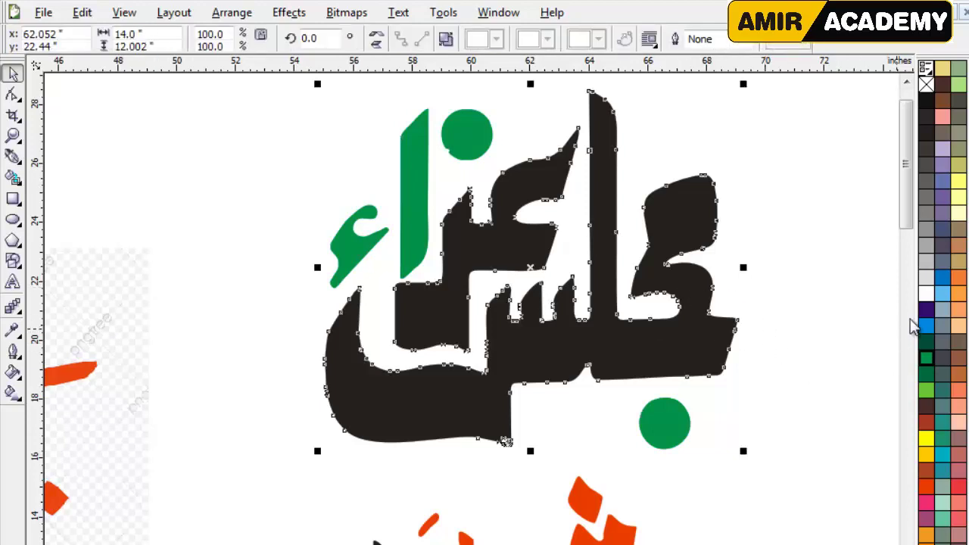
left_click(927, 326)
left_click(782, 379)
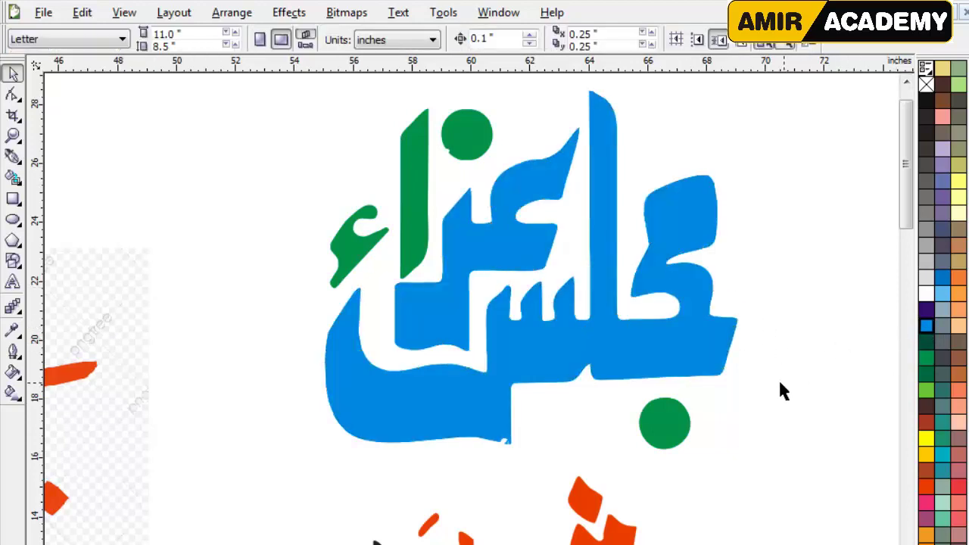
Fill the blue lettering with near-black.
key("Tab")
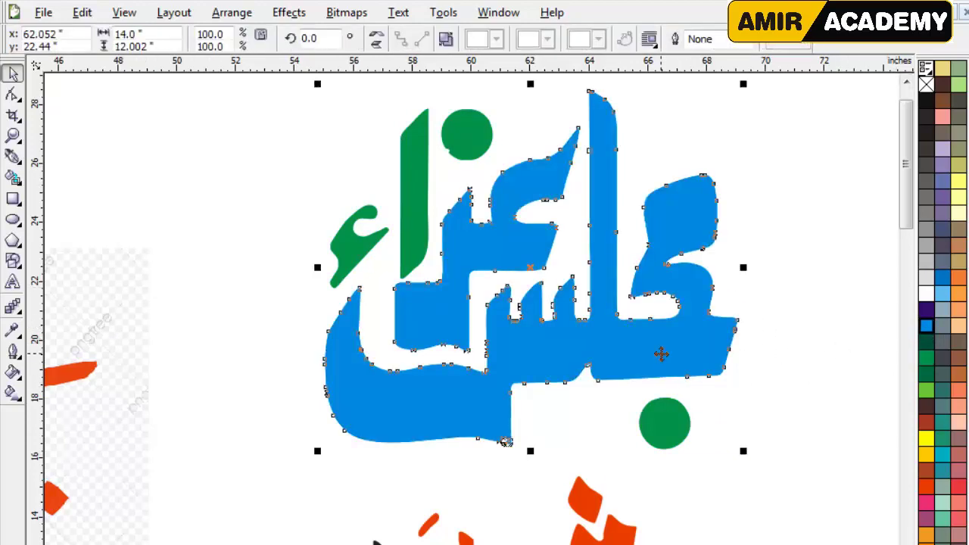
left_click(927, 107)
left_click(861, 337)
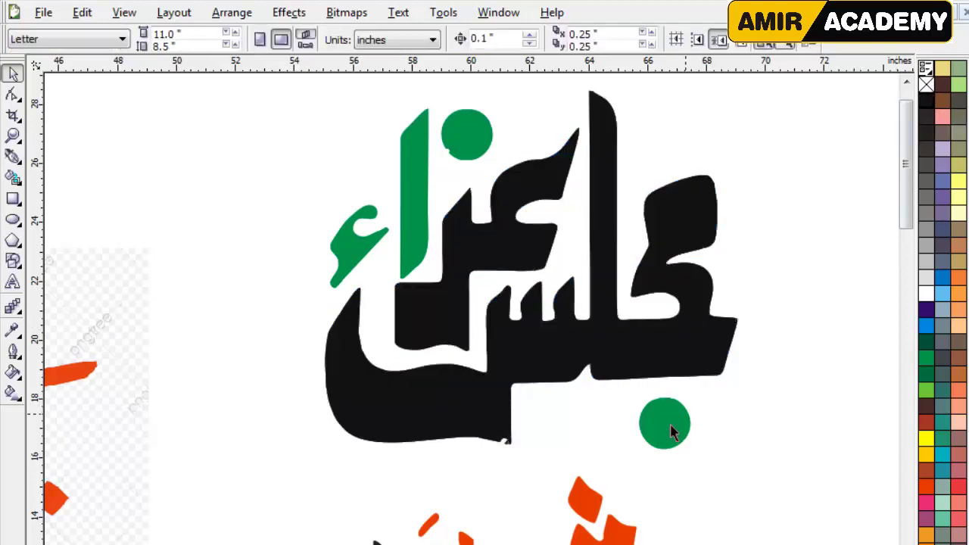
Recolour the green dots and strokes pink.
left_click(670, 426)
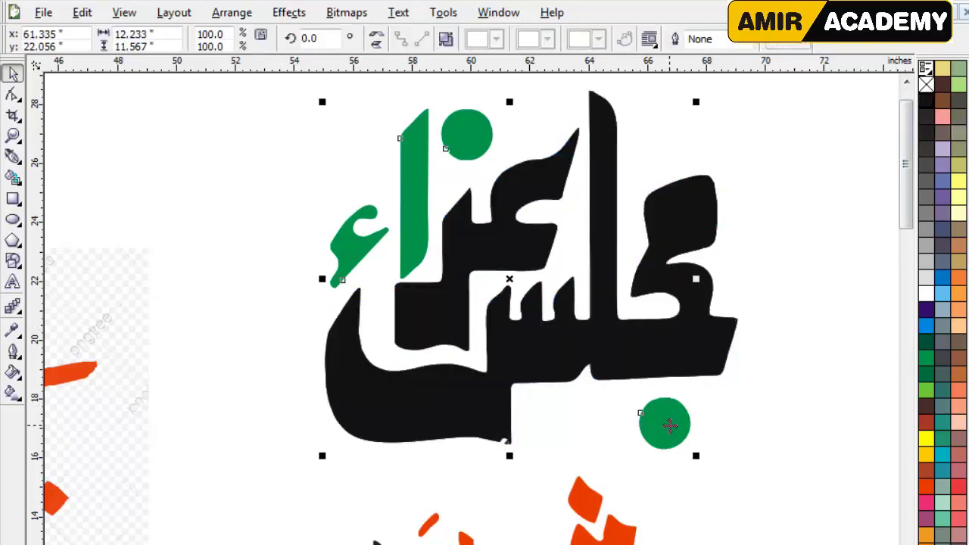
left_click(926, 503)
left_click(697, 353)
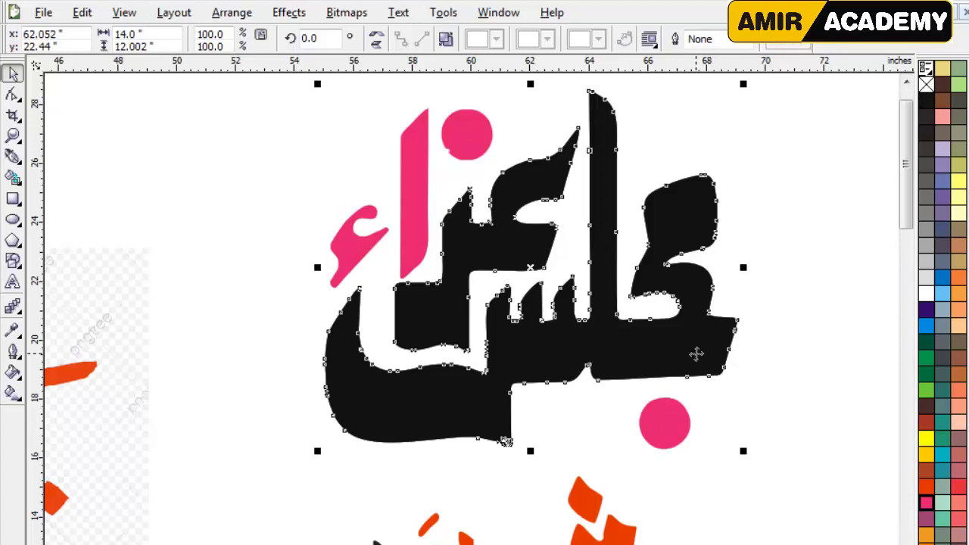
left_click(665, 436)
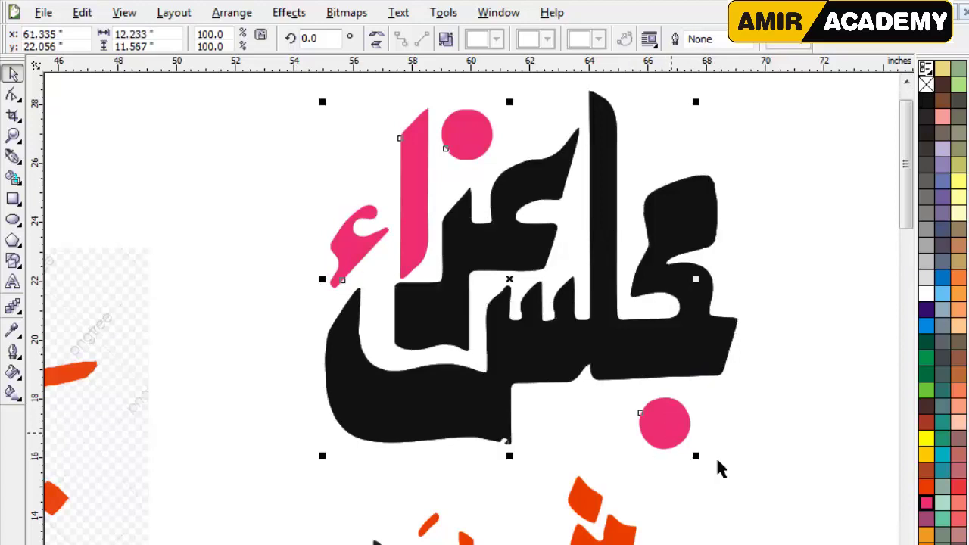
Move the neighbouring watermarked bitmap closer to the vector calligraphy, and fill the calligraphy's pink parts with golden yellow.
mouse_move(151, 378)
left_mouse_down()
mouse_move(162, 325)
mouse_move(248, 243)
left_mouse_up()
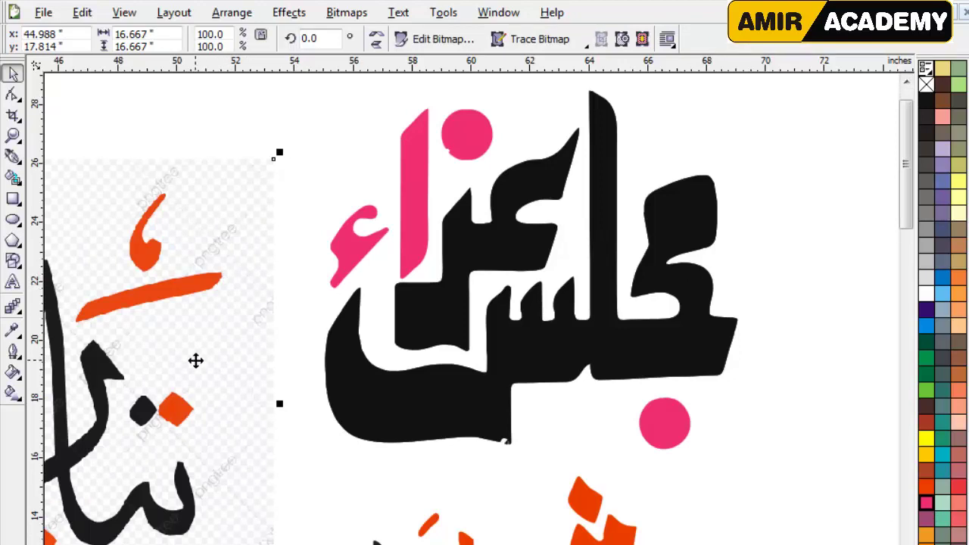
left_click(404, 219)
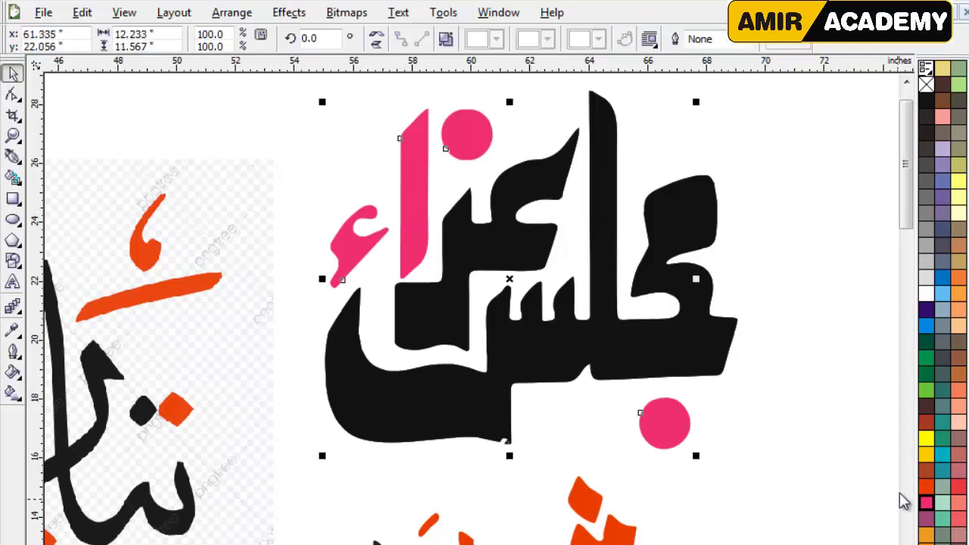
left_click(927, 456)
left_click(777, 444)
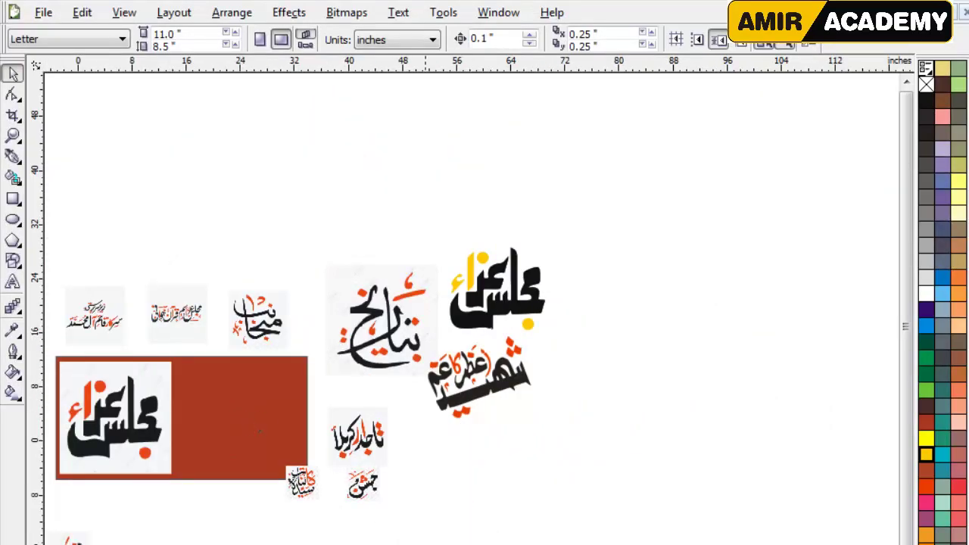
Move the small black-and-orange calligraphy bitmap from above the other bitmaps to the empty area below the red rectangle.
scroll(846, 325, "left", 3)
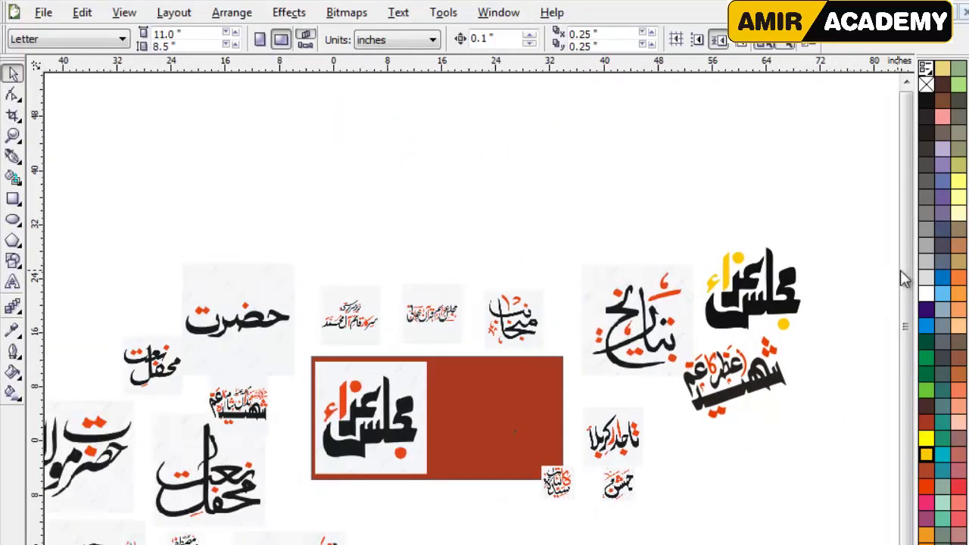
scroll(477, 501, "down", 2)
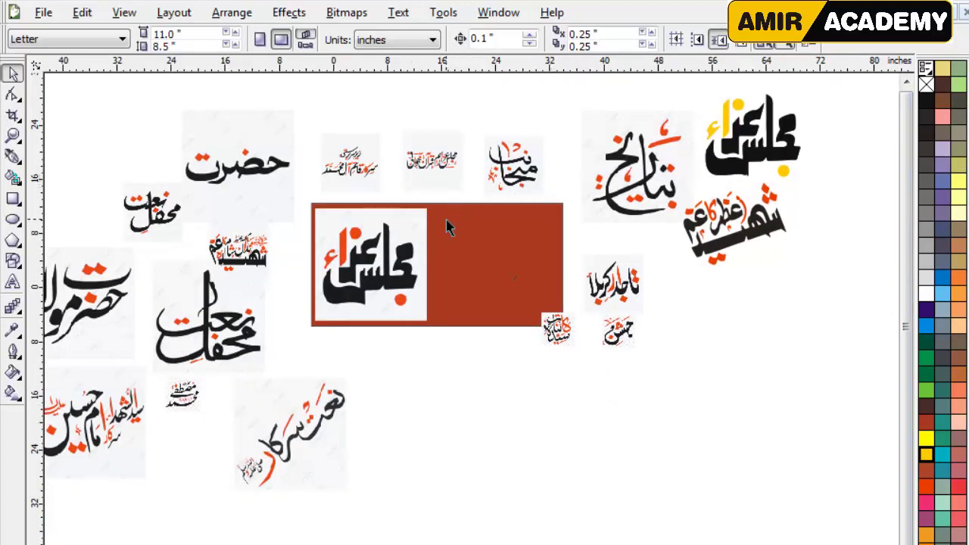
left_click(249, 169)
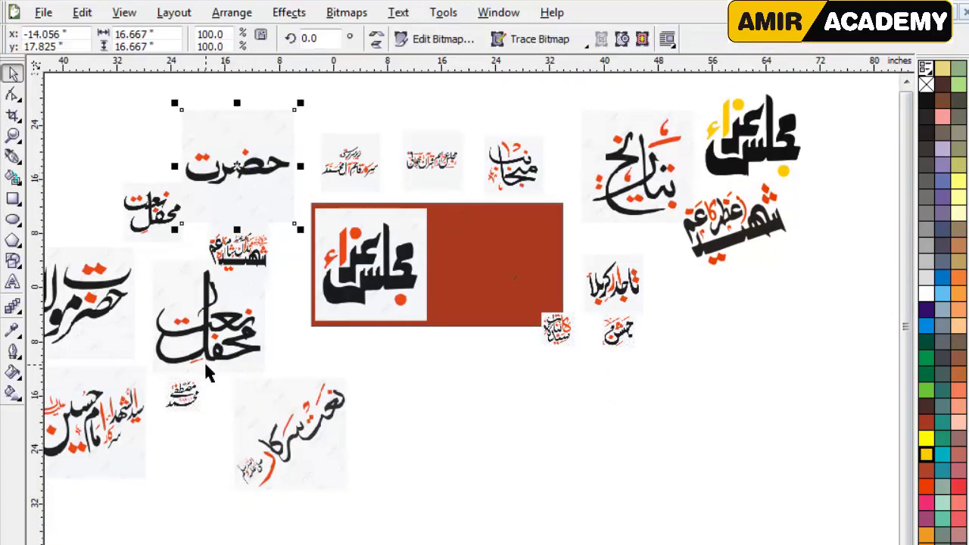
scroll(215, 358, "up", 2)
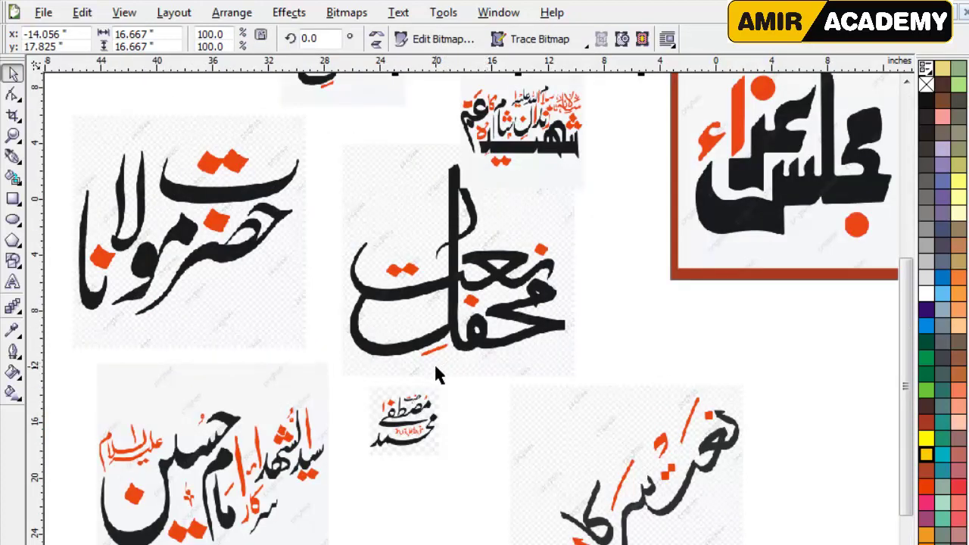
left_click(227, 247)
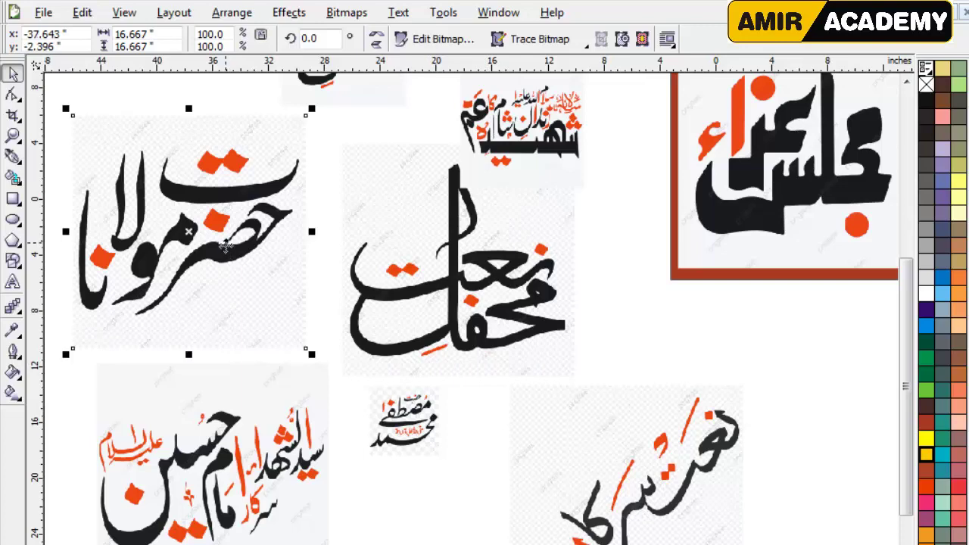
scroll(468, 322, "down", 3)
scroll(438, 284, "up", 3)
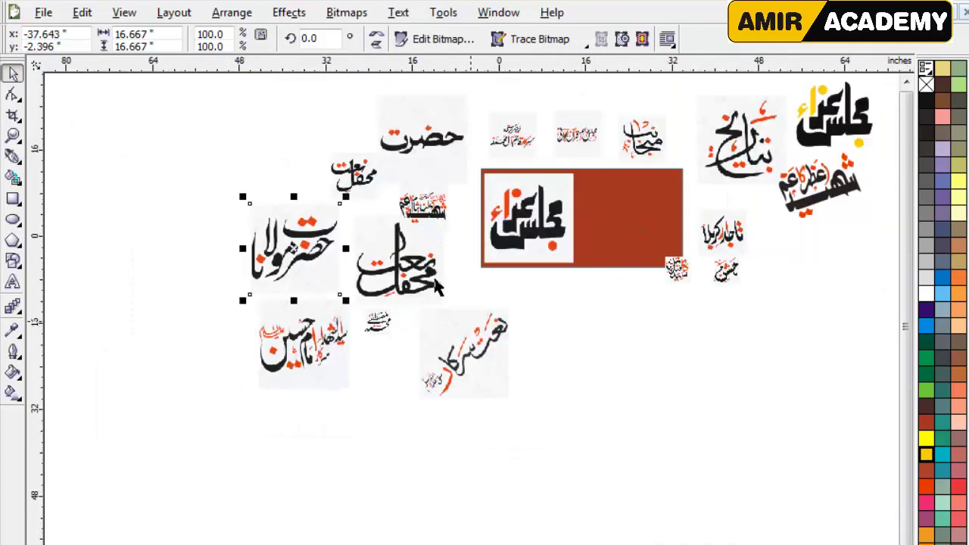
left_click(357, 174)
left_click_drag(357, 173, 612, 325)
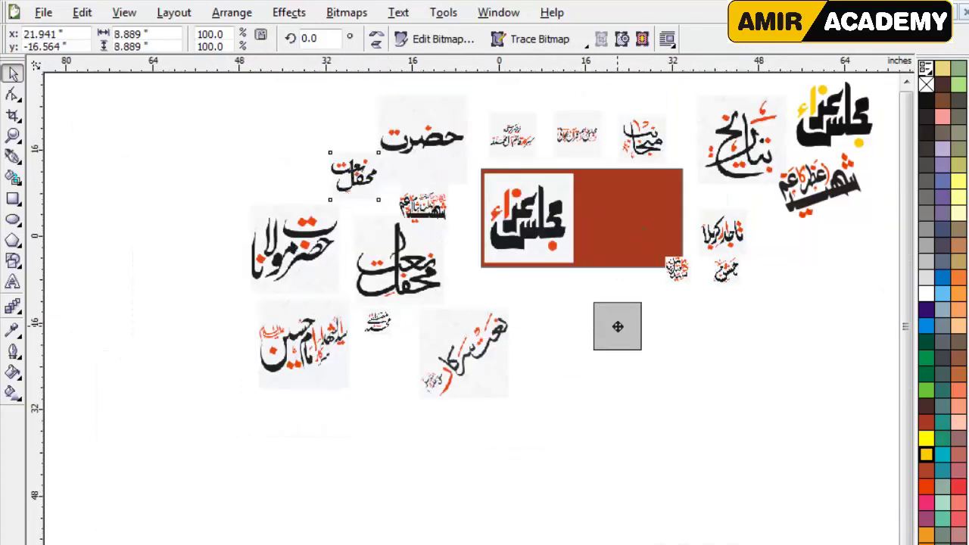
scroll(612, 325, "up", 6)
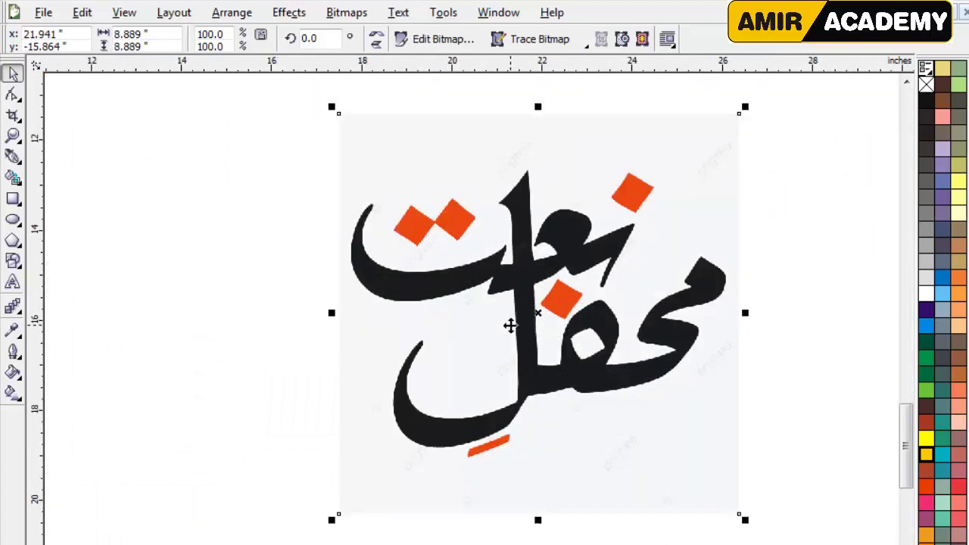
Trace the moved bitmap as a low quality image with three colours and the background removed.
left_click(540, 39)
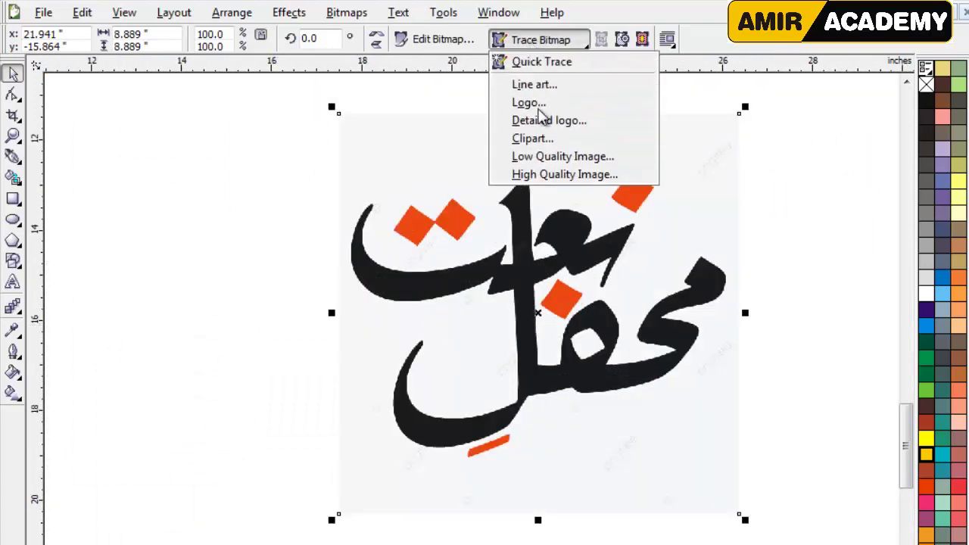
left_click(544, 159)
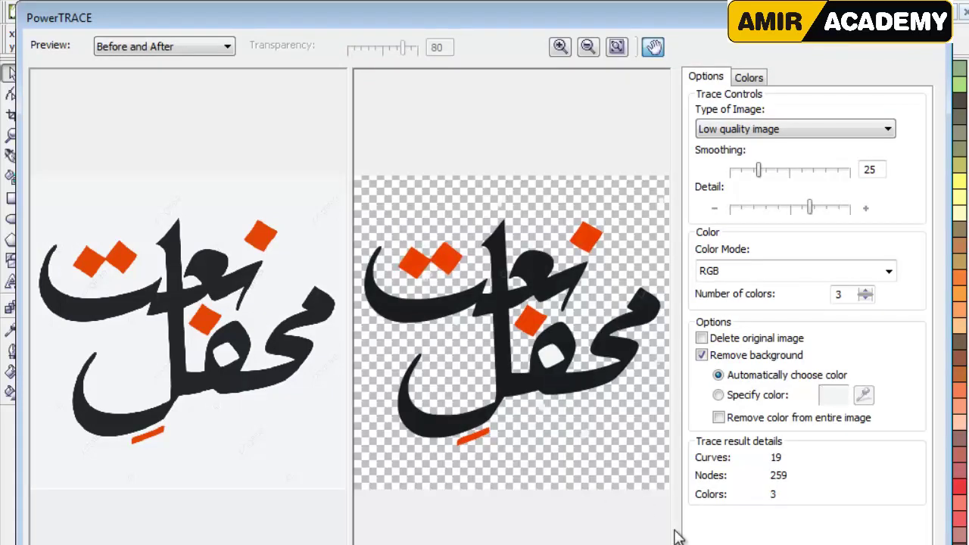
key("Return")
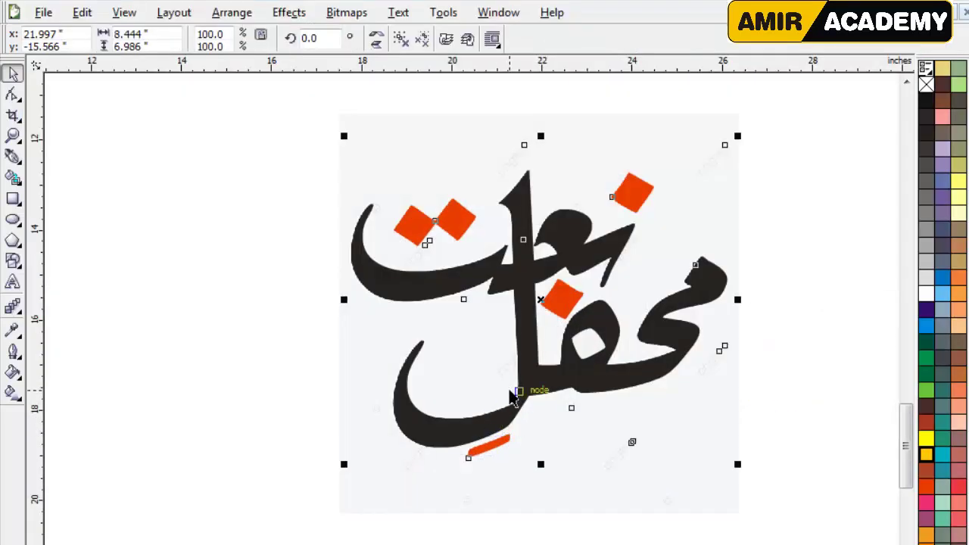
Move the traced calligraphy off the original bitmap to the empty area on its left and frame both in the view.
key("F3")
left_click_drag(489, 284, 238, 280)
key("shift+F2")
key("F3")
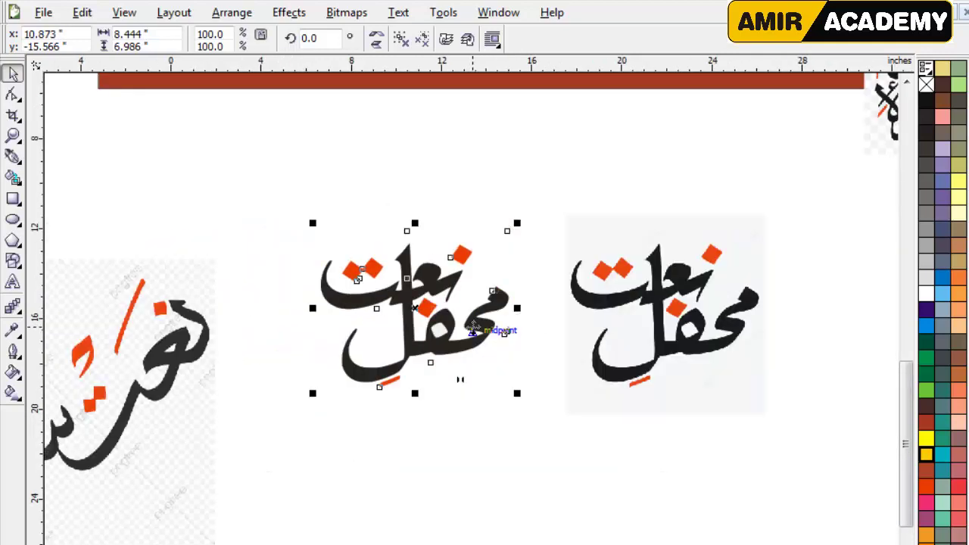
key("z")
left_click_drag(277, 189, 791, 454)
left_click(13, 73)
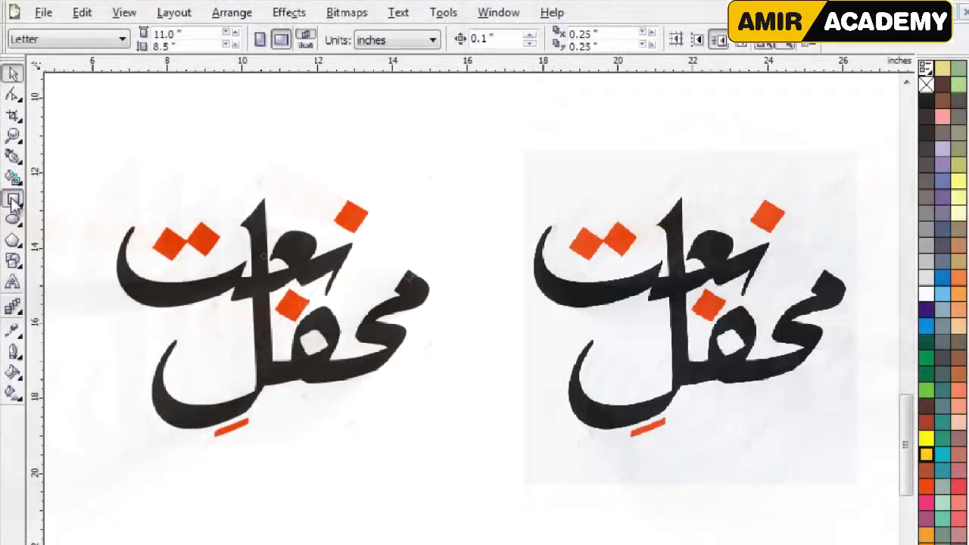
Draw a rectangle about 11.6 by 10.3 inches over the traced calligraphy, fill it dark red and send it to the back.
left_click(13, 199)
left_click_drag(76, 104, 511, 493)
left_click(927, 422)
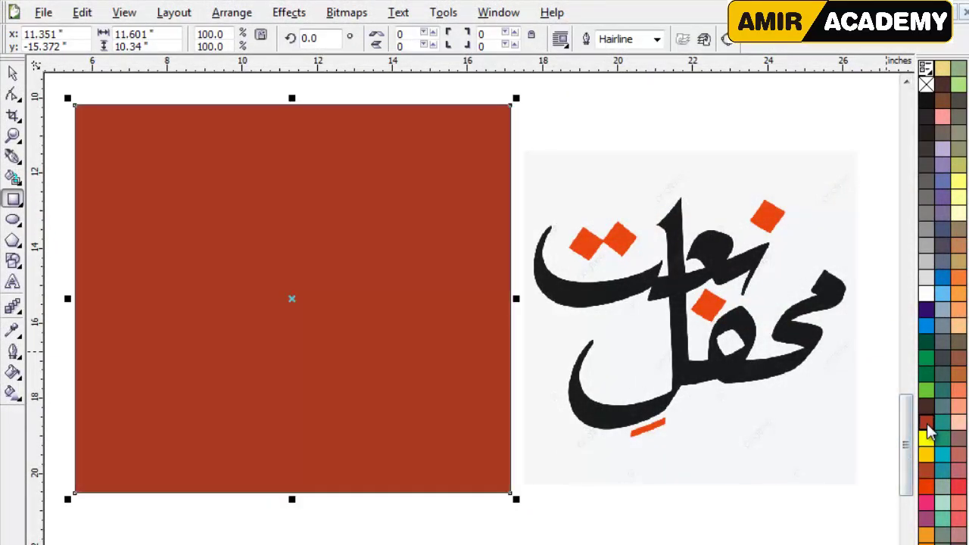
key("shift+Page_Down")
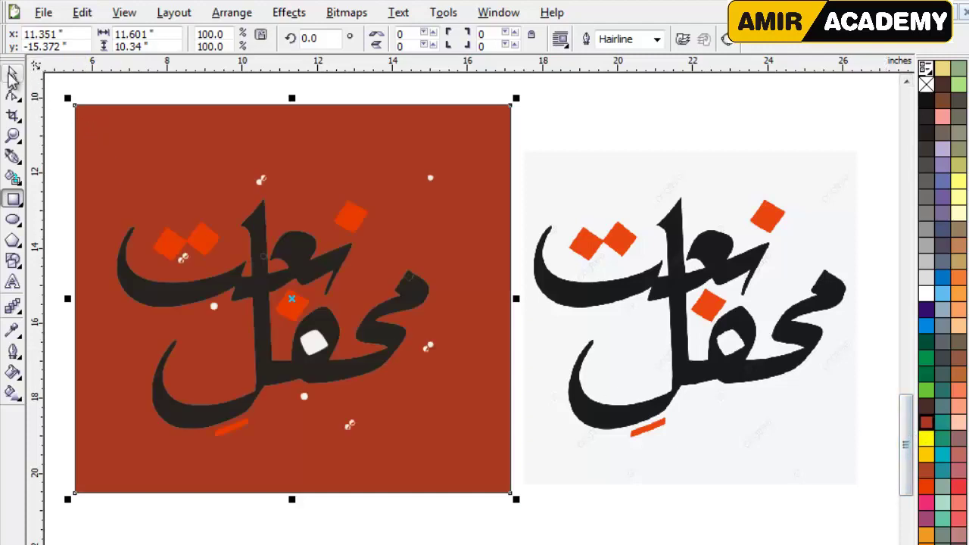
Ungroup the traced calligraphy and delete the white watermark specks above the lettering.
left_click(13, 73)
key("Escape")
left_click(262, 180)
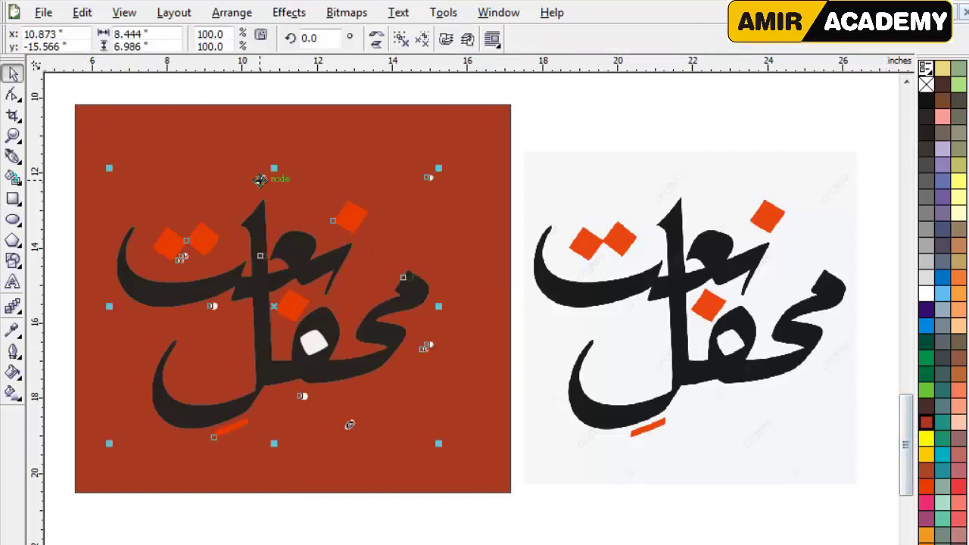
left_click(573, 110)
left_click_drag(574, 86, 387, 219)
left_click_drag(169, 96, 325, 210)
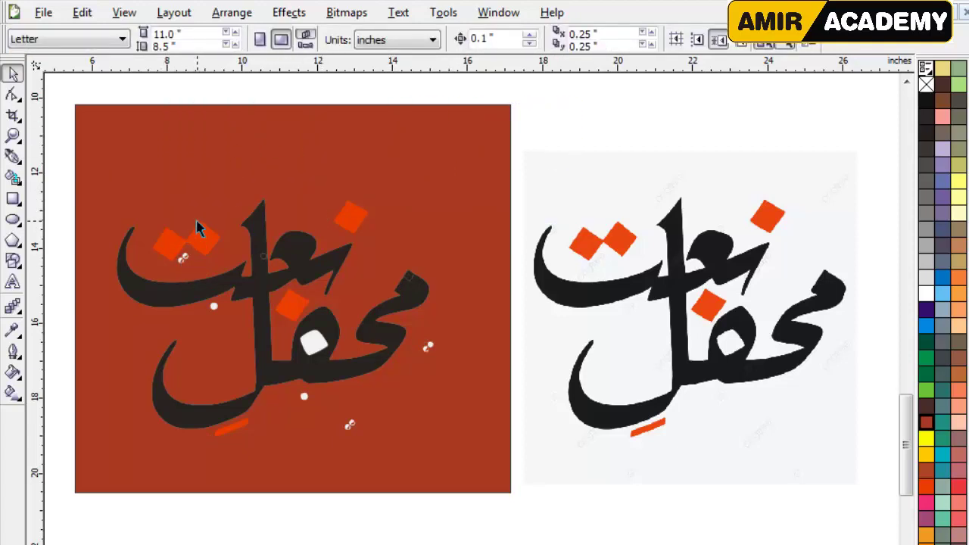
Delete the white watermark specks near the two adjoining orange diamonds and below the lettering.
left_click_drag(168, 294, 162, 292)
key("Escape")
left_click(215, 315)
key("Escape")
left_click_drag(293, 377, 272, 355)
key("Delete")
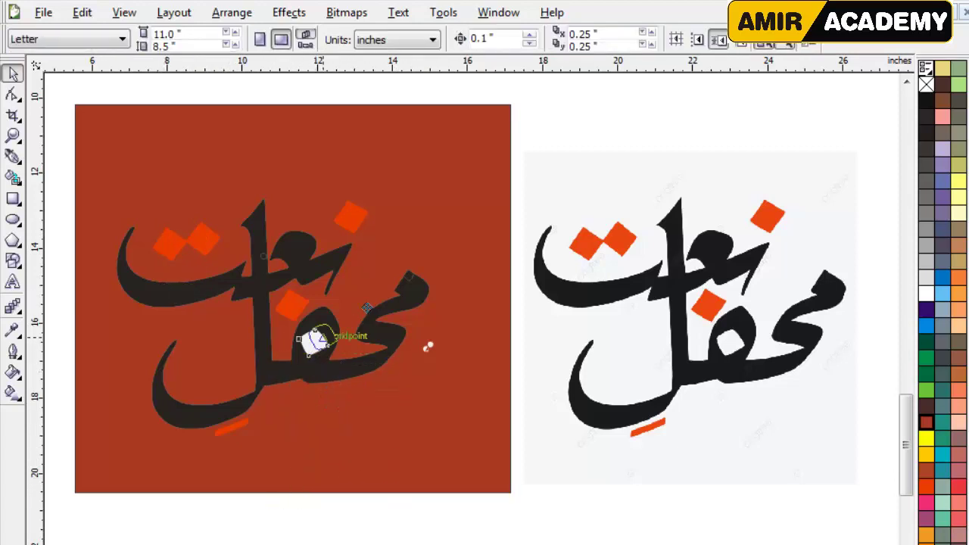
Delete the white shape inside the letter loop and the remaining specks to the right of the lettering.
left_click(315, 338)
key("Delete")
left_click_drag(520, 327, 371, 395)
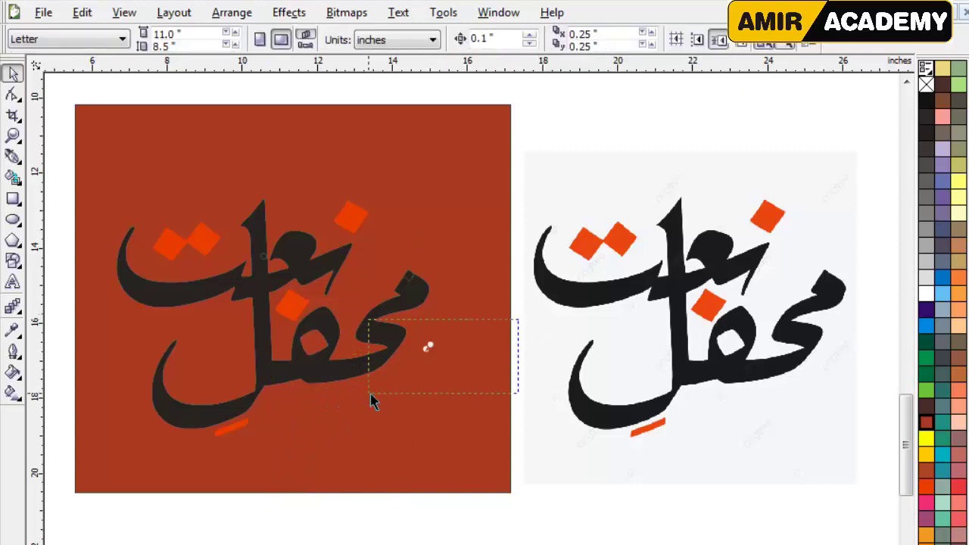
key("Delete")
Select all the orange diamonds and the small orange stroke beneath the lettering and fill them with white.
left_click(290, 310)
left_click(350, 222, "shift")
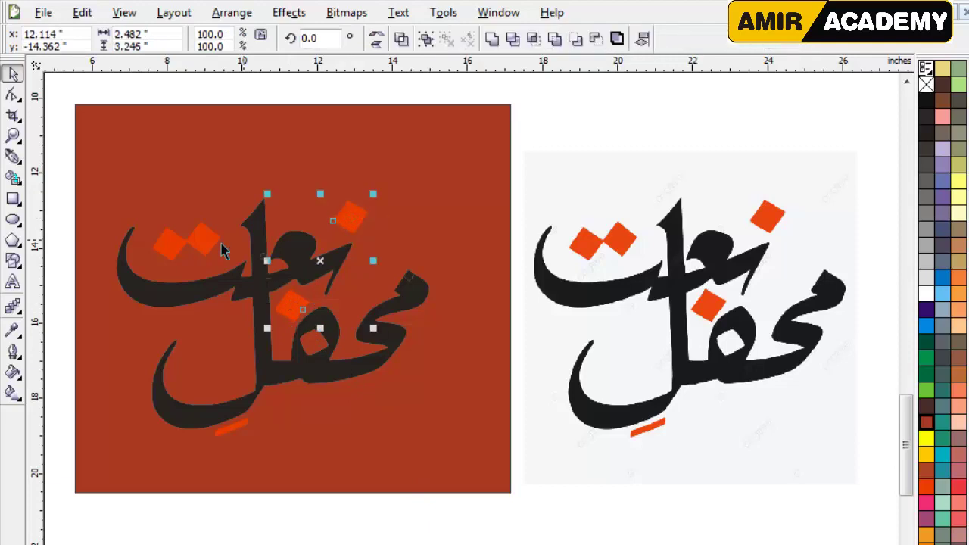
left_click(205, 242, "shift")
left_click(232, 429, "shift")
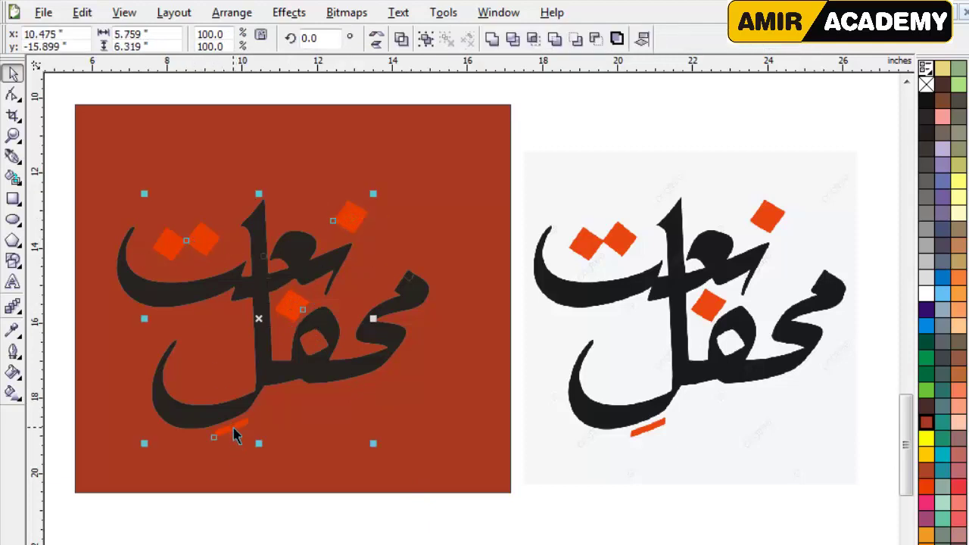
left_click(926, 294)
left_click(564, 130)
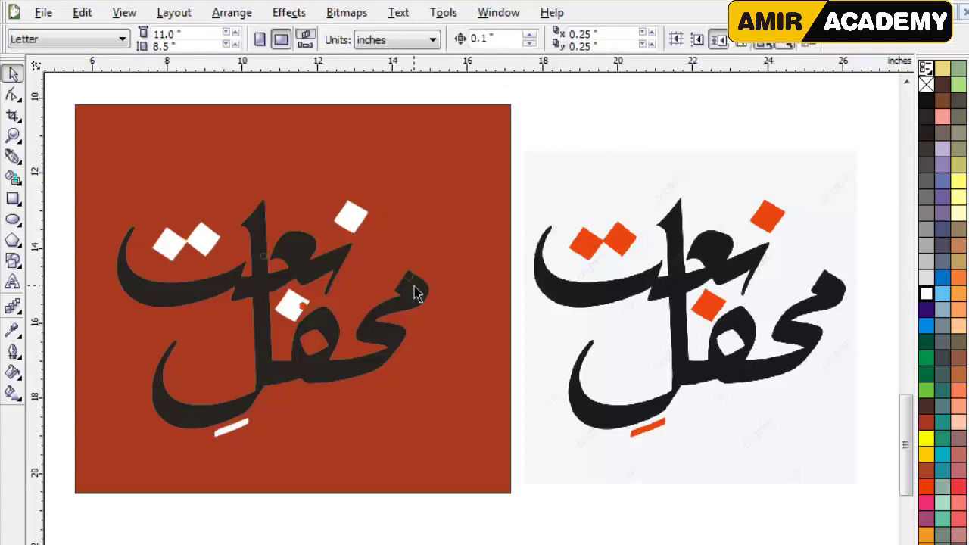
Combine the black lettering pieces with the stray orange spot on the middle diamond into one object.
left_click_drag(418, 288, 477, 319)
key("ctrl+z")
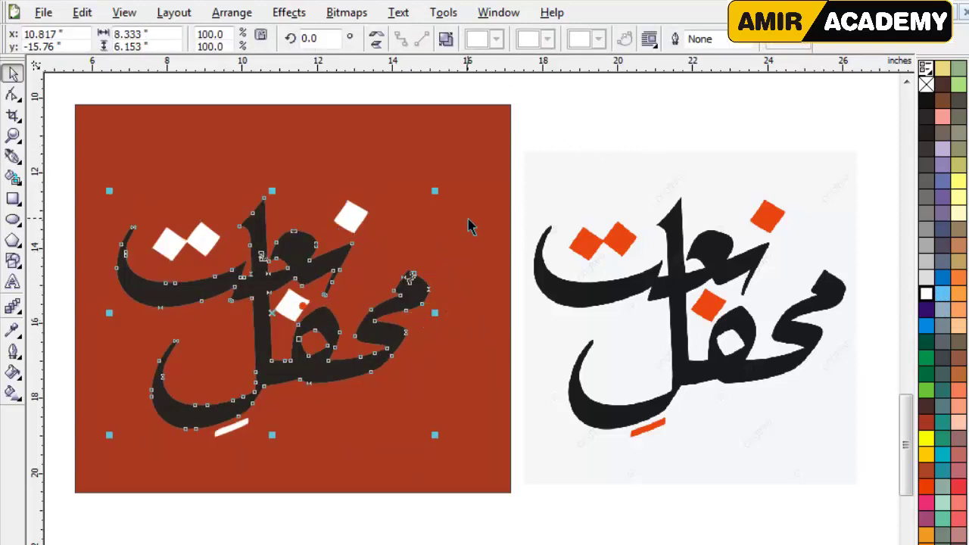
left_click_drag(553, 144, 100, 437)
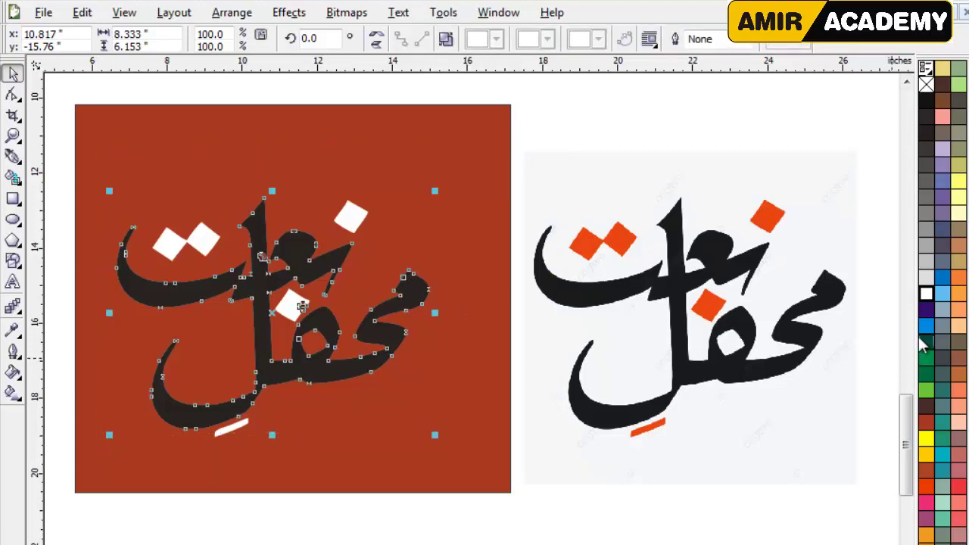
scroll(356, 341, "up", 3)
left_click(470, 327)
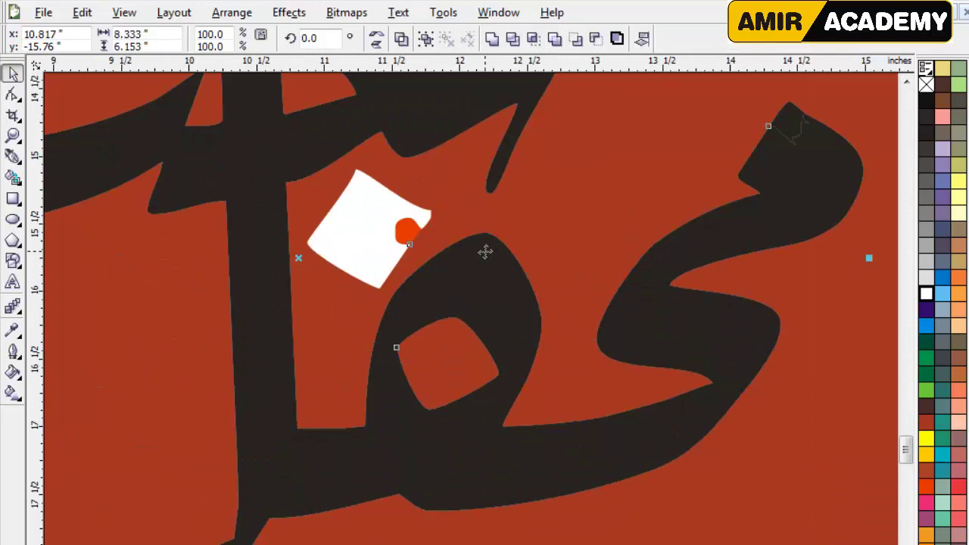
left_click(402, 39)
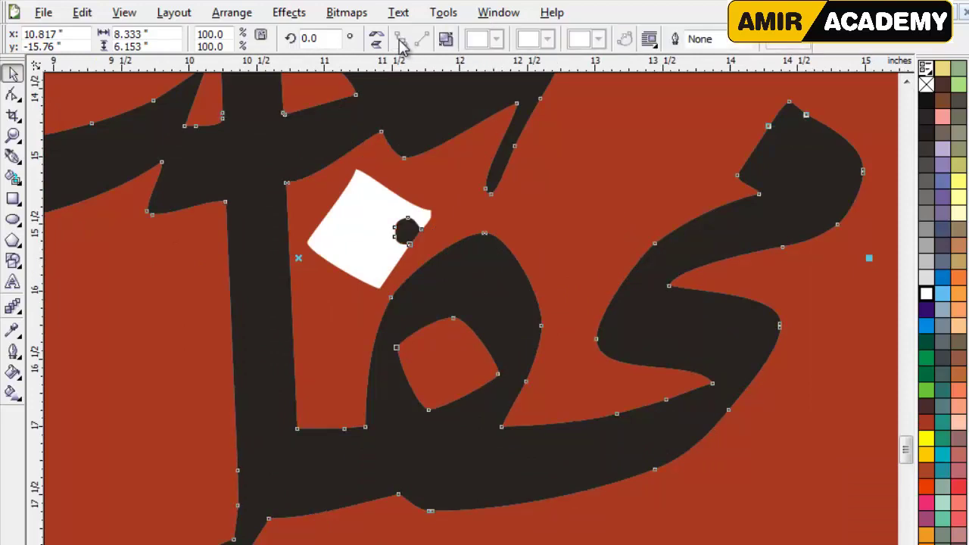
Break the combined lettering apart and weld the small dark spot into the white diamond above the letter loop.
left_click(411, 231)
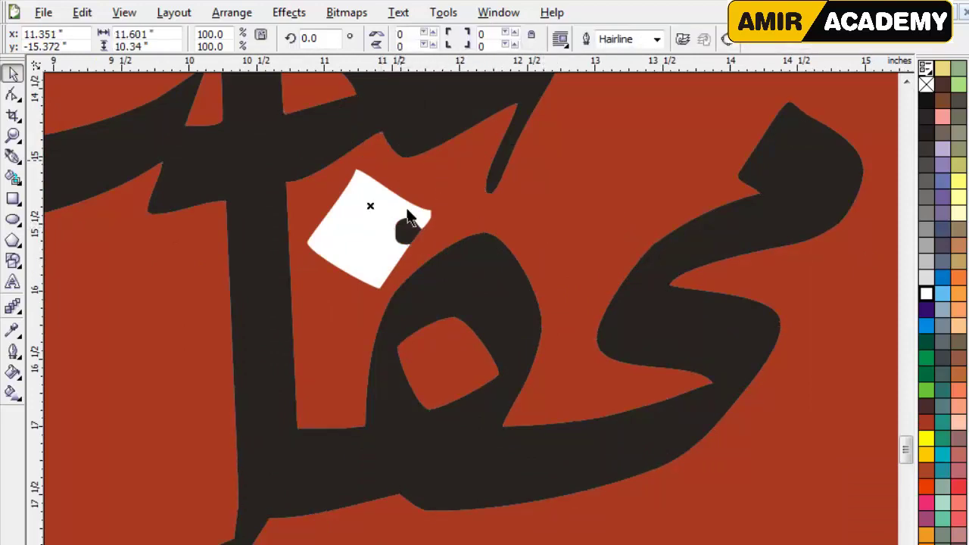
left_click(407, 222)
left_click(446, 40)
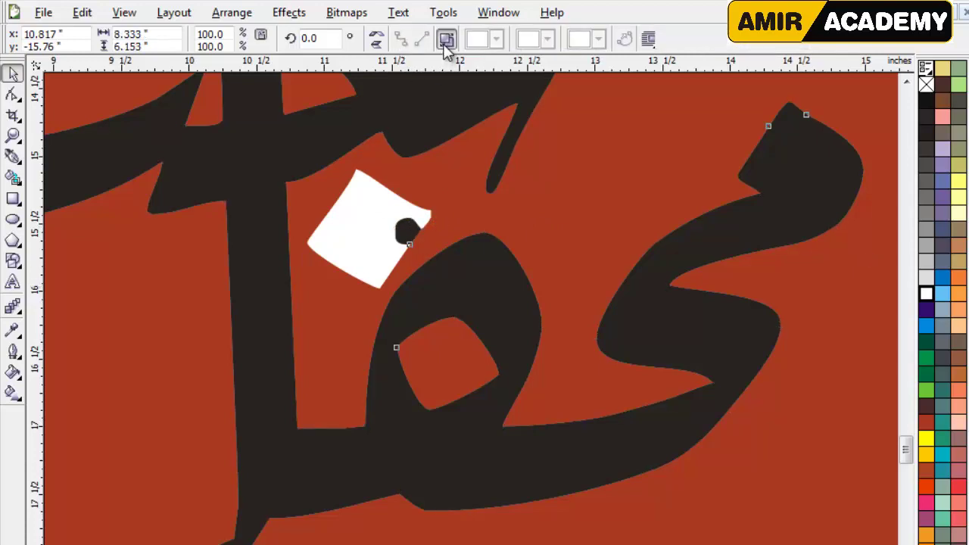
left_click_drag(412, 264, 356, 287)
left_click(411, 134, "shift")
left_click(493, 43)
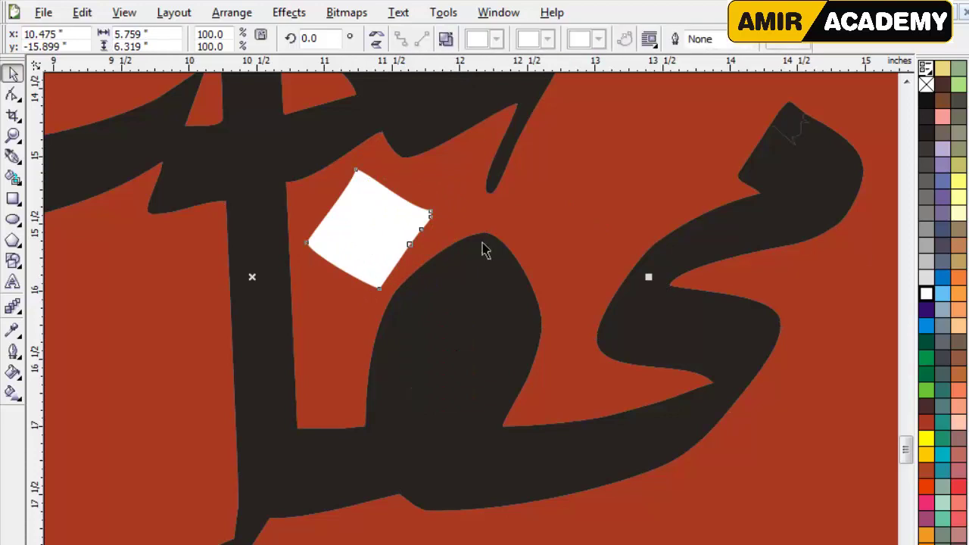
Select all the black lettering pieces and combine them so the letter loop is cut out again.
scroll(482, 251, "down", 3)
left_click(661, 163)
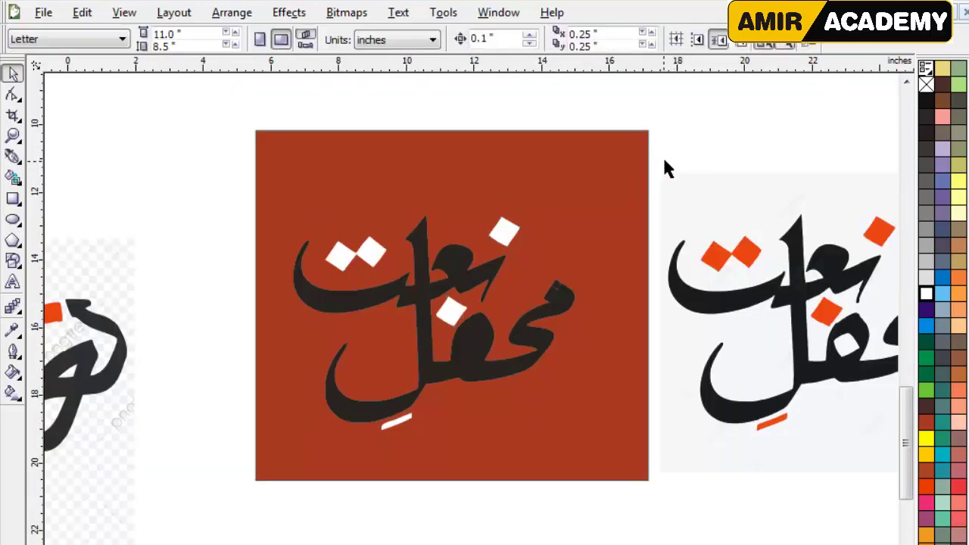
left_click_drag(664, 161, 267, 431)
left_click(401, 39)
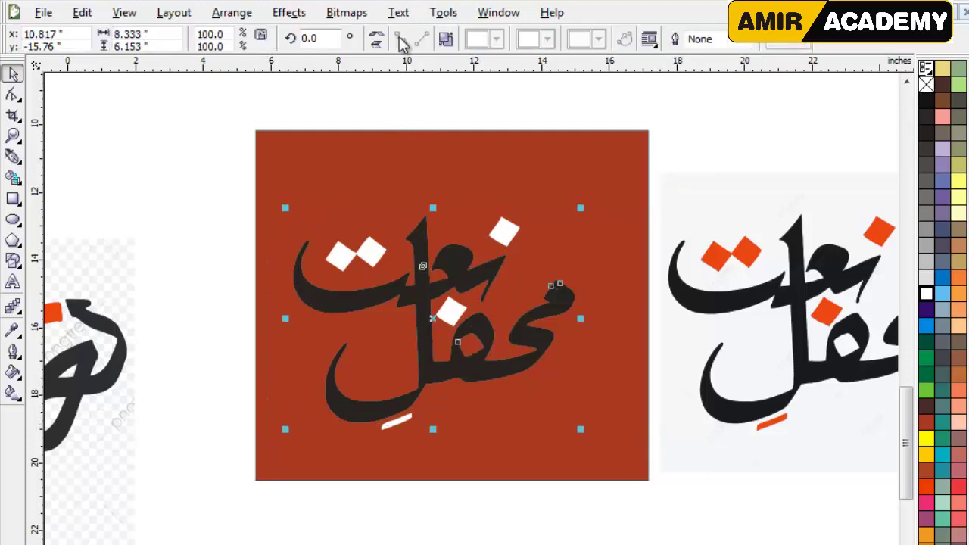
left_click(668, 136)
Fill the combined lettering with yellow.
left_click(565, 309)
left_click(926, 437)
left_click(528, 531)
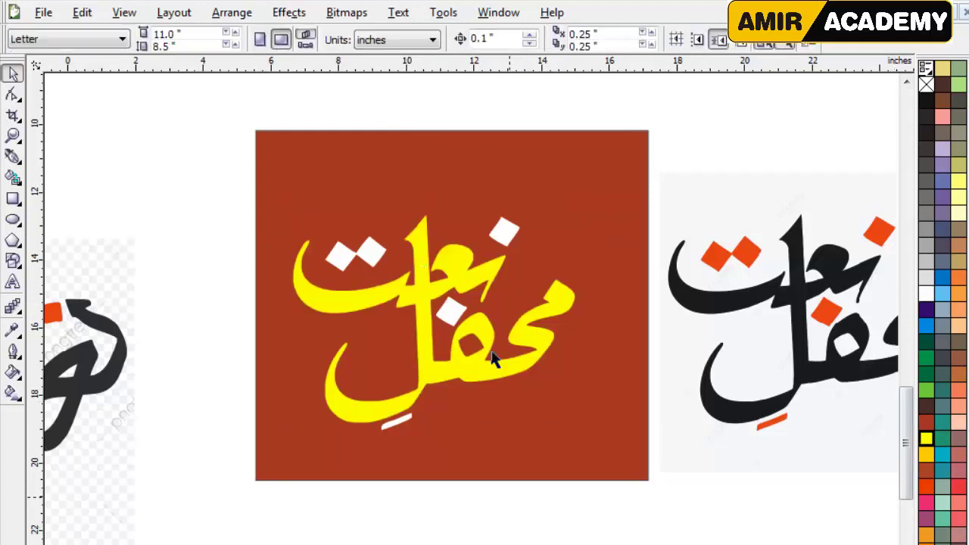
Try gold, pink, brown and green fills on the diamonds and small stroke, ending with light peach.
left_click(502, 232)
left_click(927, 454)
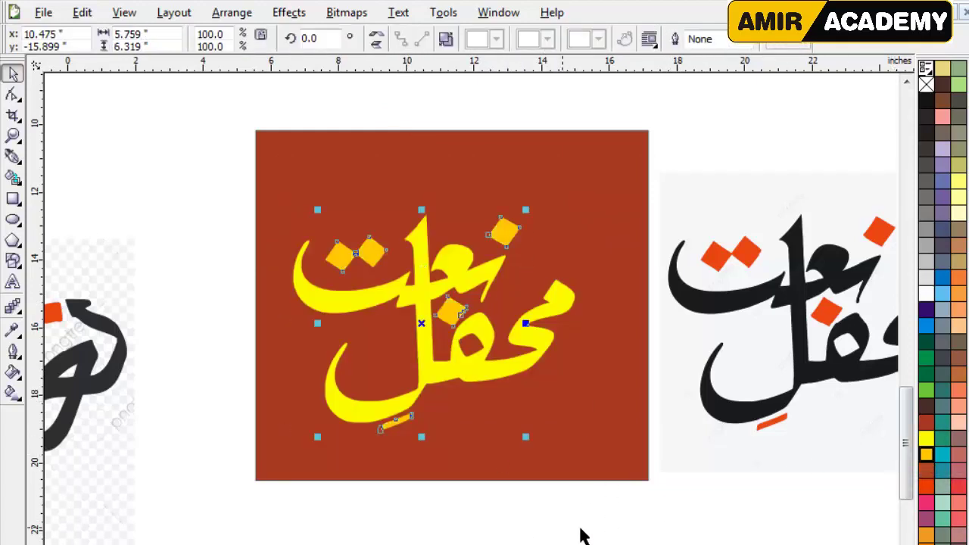
left_click(926, 502)
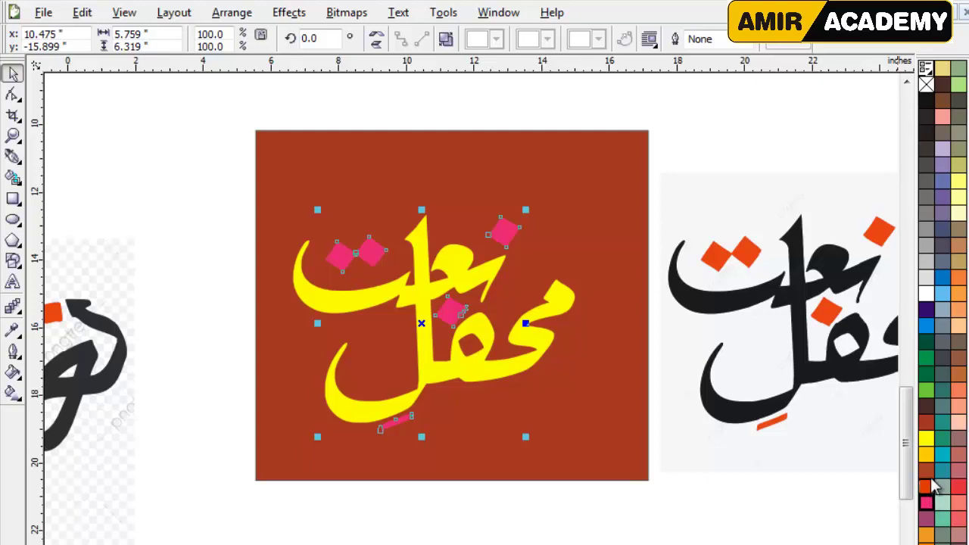
left_click(926, 470)
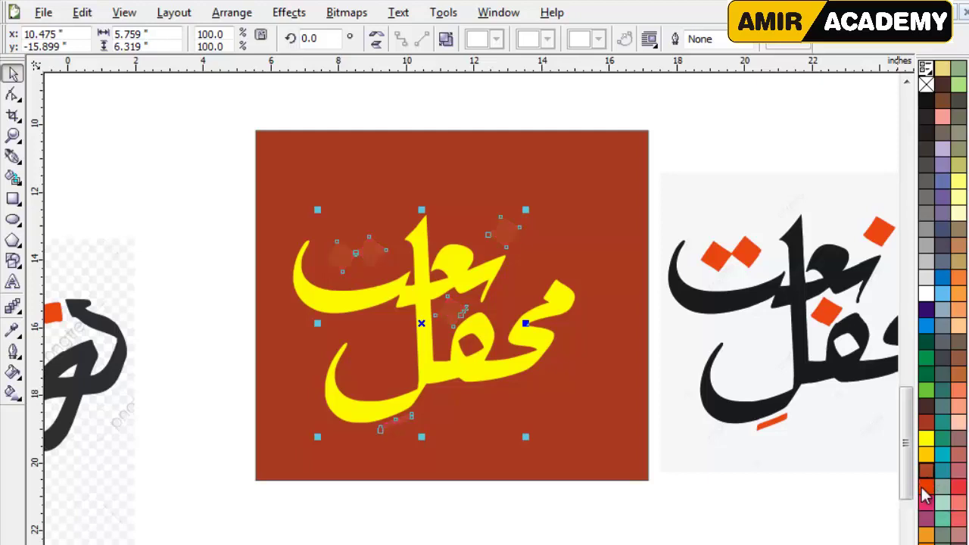
left_click(929, 434)
left_click(928, 392)
left_click(928, 377)
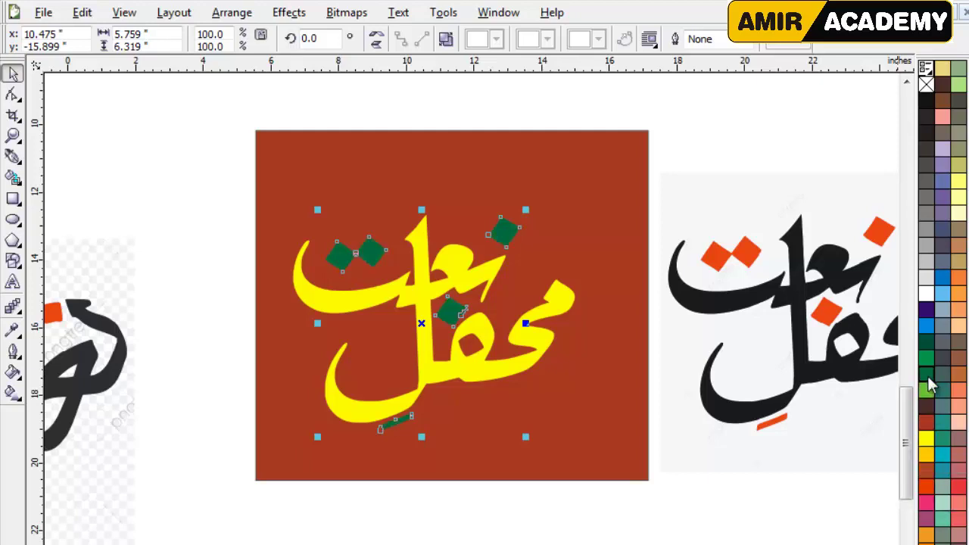
left_click(929, 392)
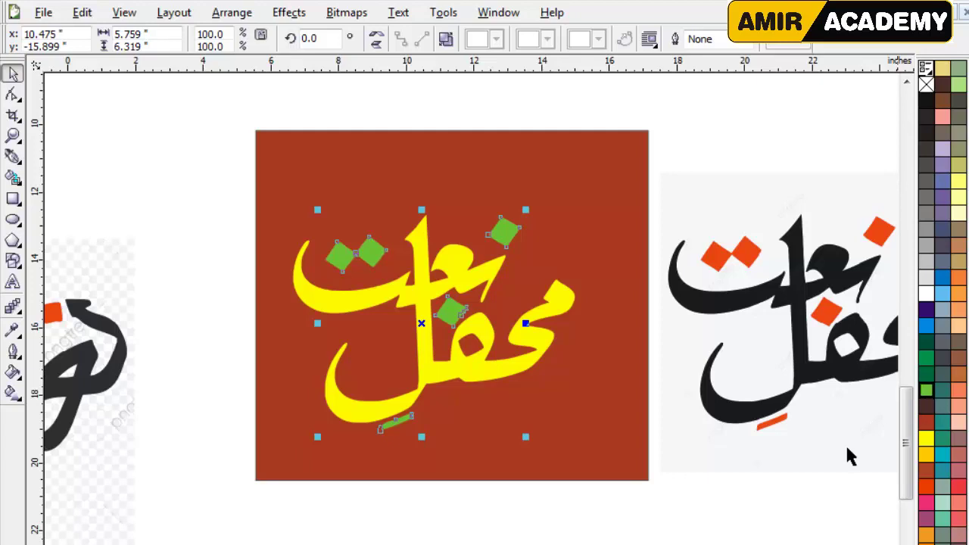
left_click(959, 422)
Move the original calligraphy bitmap farther away from the red rectangle holding the recoloured vector.
left_click(640, 525)
key("z")
left_click_drag(217, 188, 760, 499)
left_click(12, 73)
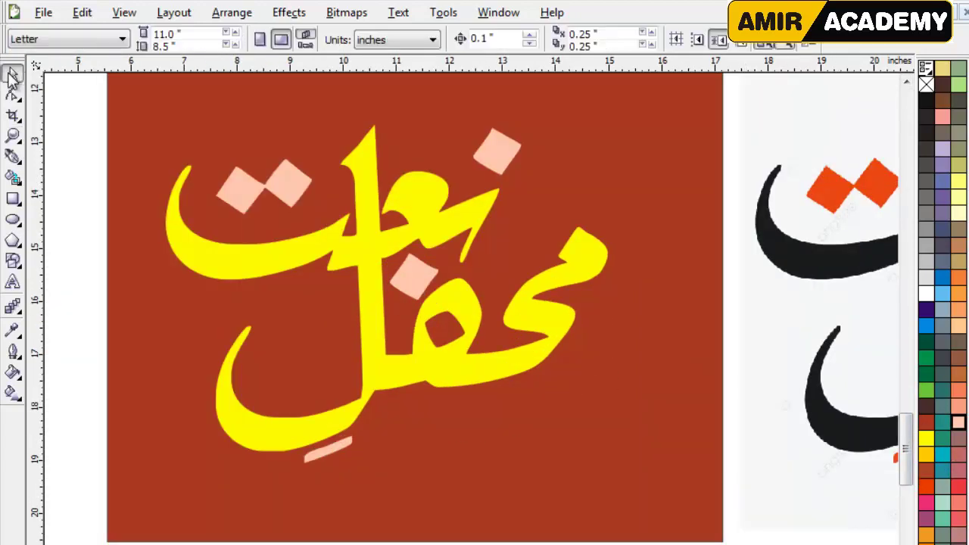
scroll(477, 339, "down", 4)
key("z")
left_click_drag(293, 198, 670, 402)
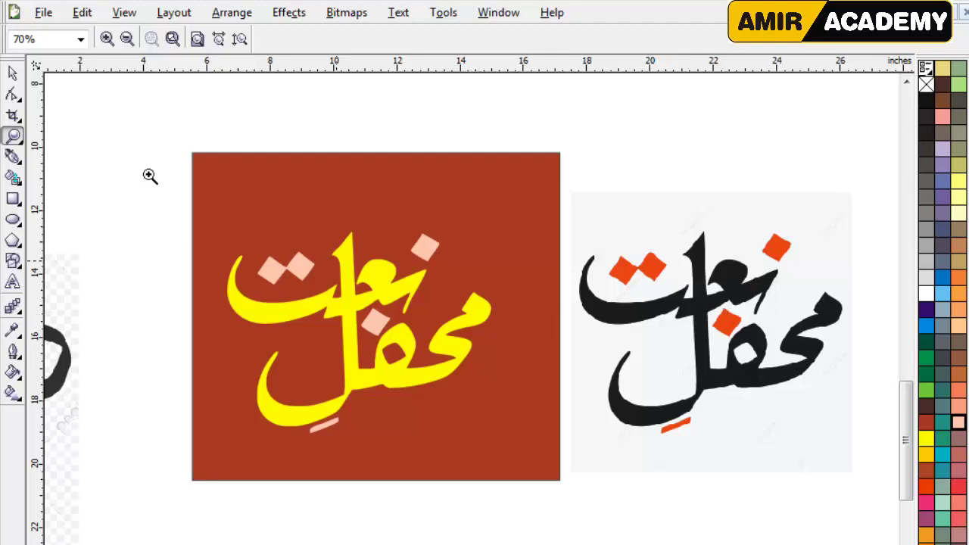
left_click(13, 73)
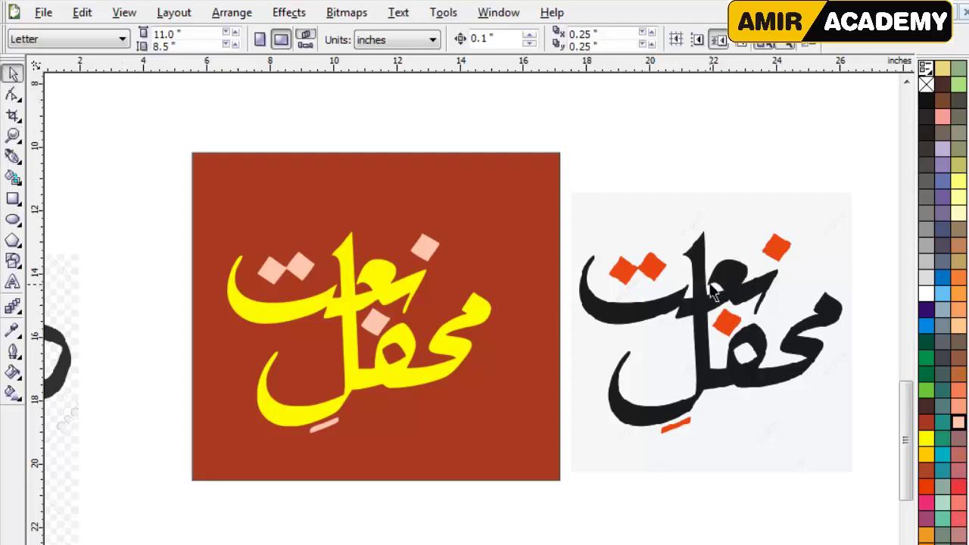
left_click_drag(712, 287, 751, 240)
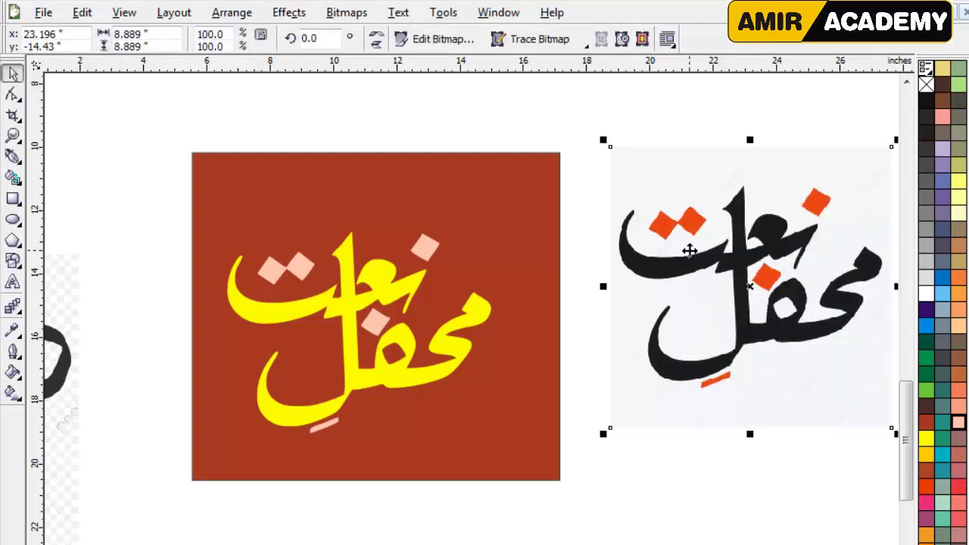
left_click(521, 127)
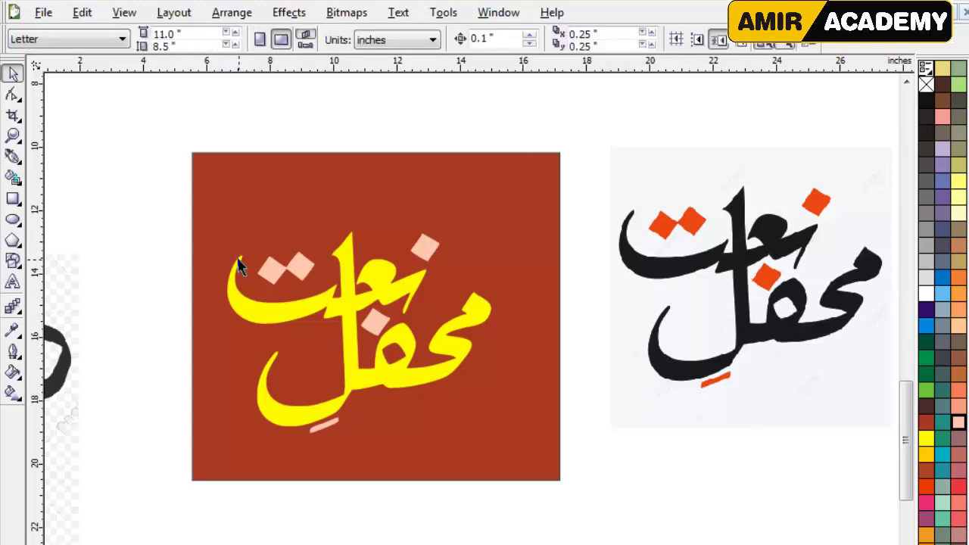
Delete the red background rectangle behind the vector lettering.
left_click_drag(152, 218, 545, 455)
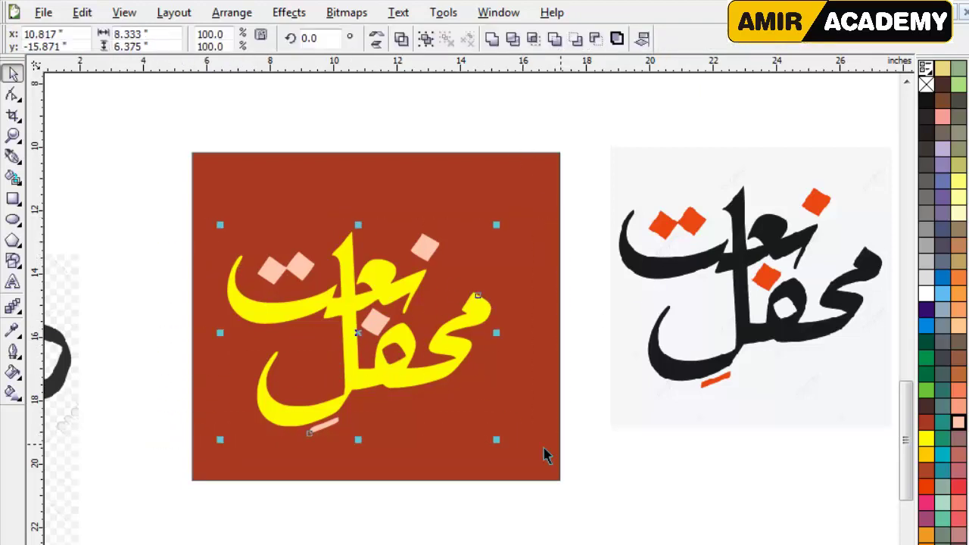
left_click(452, 506)
left_click(511, 180)
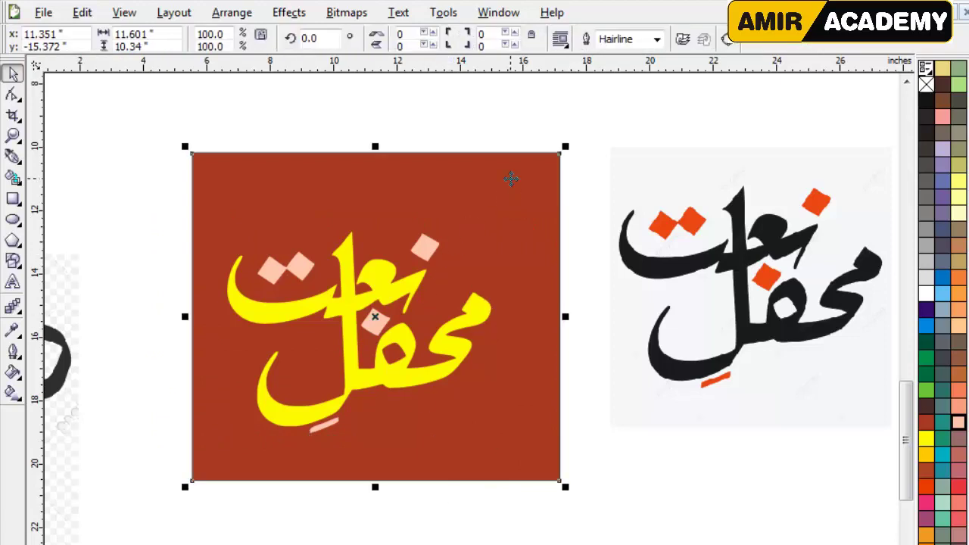
key("Delete")
Fill the diamonds and small stroke with orange-red and the lettering with black.
left_click(426, 244)
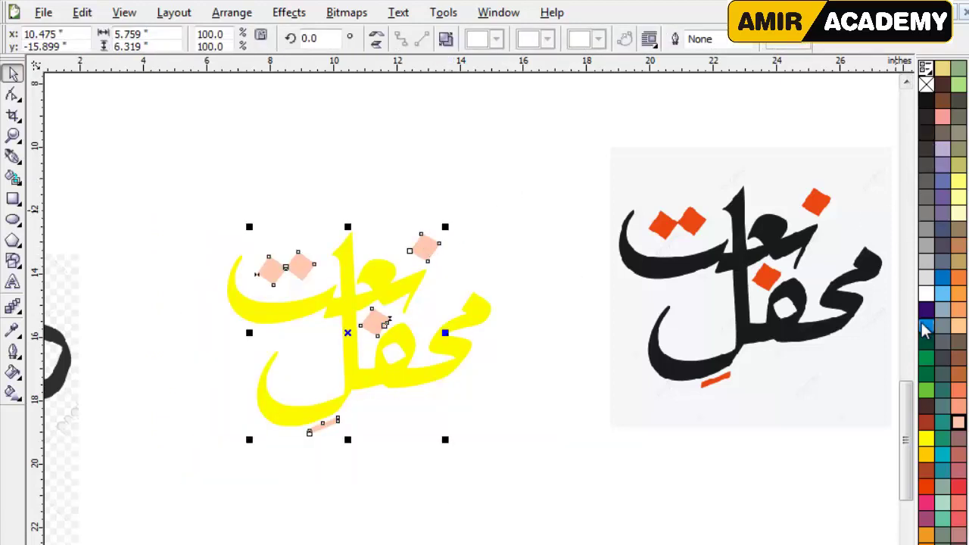
left_click(927, 487)
left_click(460, 360)
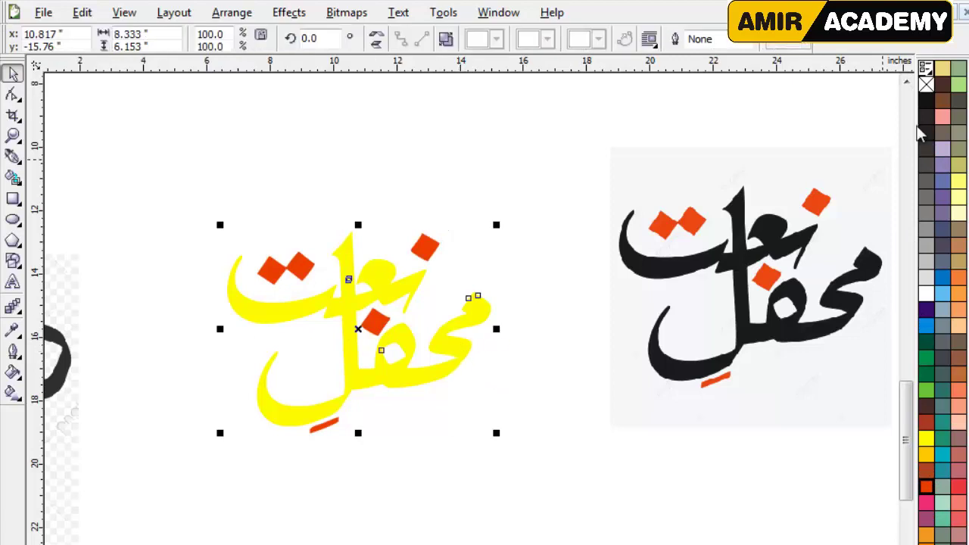
left_click(927, 102)
left_click(552, 181)
Group the lettering with its accents and move it beside the other finished calligraphy vectors.
left_click_drag(562, 172, 176, 506)
scroll(287, 430, "down", 1)
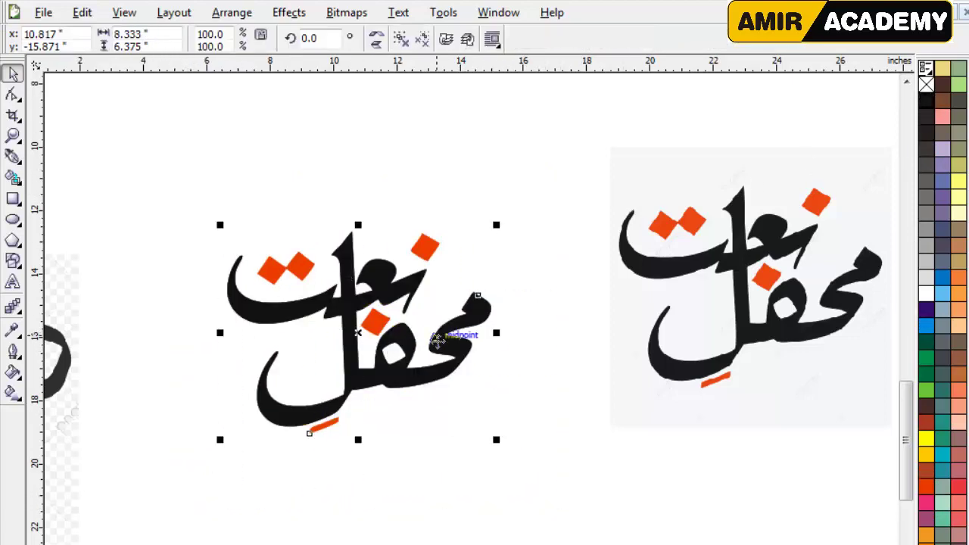
scroll(462, 341, "down", 2)
left_click_drag(462, 344, 873, 225)
left_click(746, 317)
Delete the original bitmap of the finished calligraphy.
left_click(557, 297)
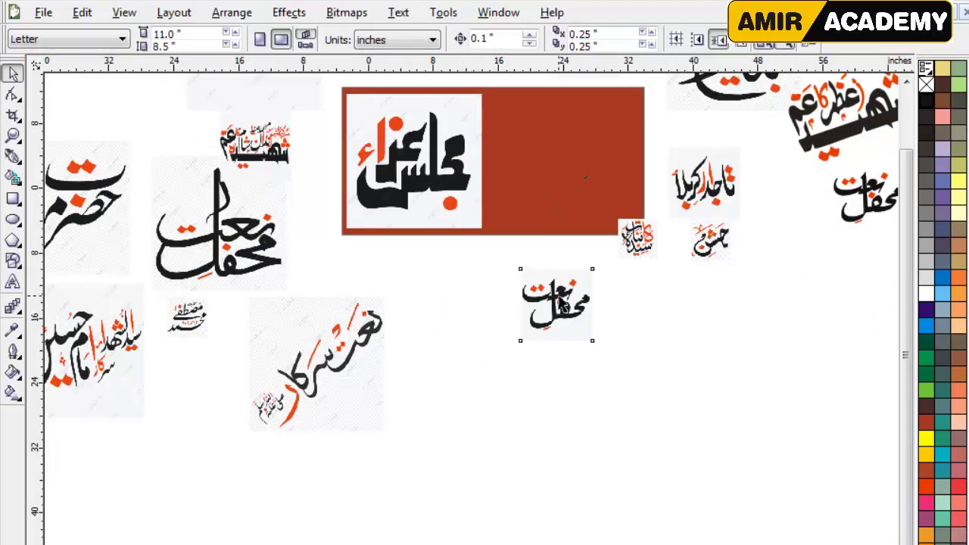
left_click_drag(557, 298, 547, 350)
key("Delete")
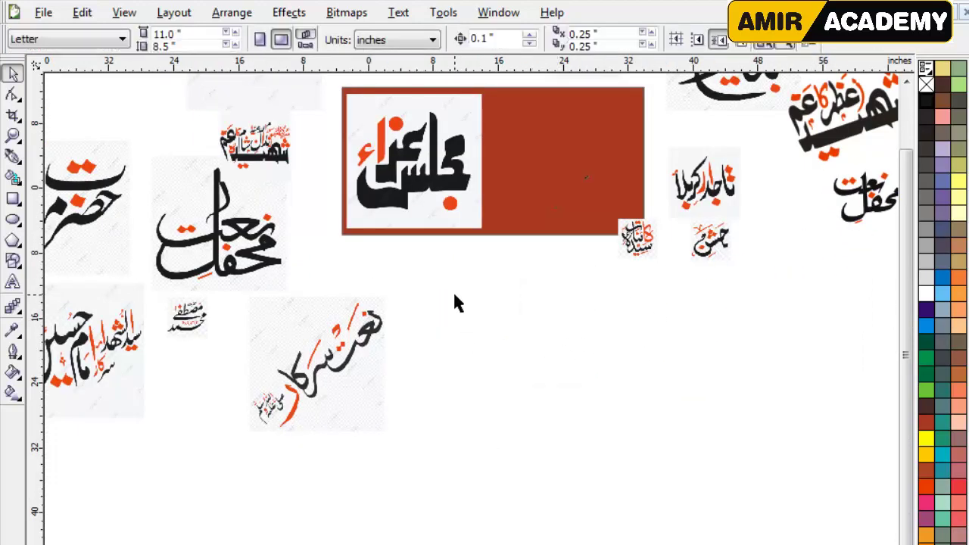
Replace the bitmap on the wide red rectangle with the tall-stemmed black and orange calligraphy bitmap.
scroll(455, 303, "down", 2)
scroll(484, 295, "up", 2)
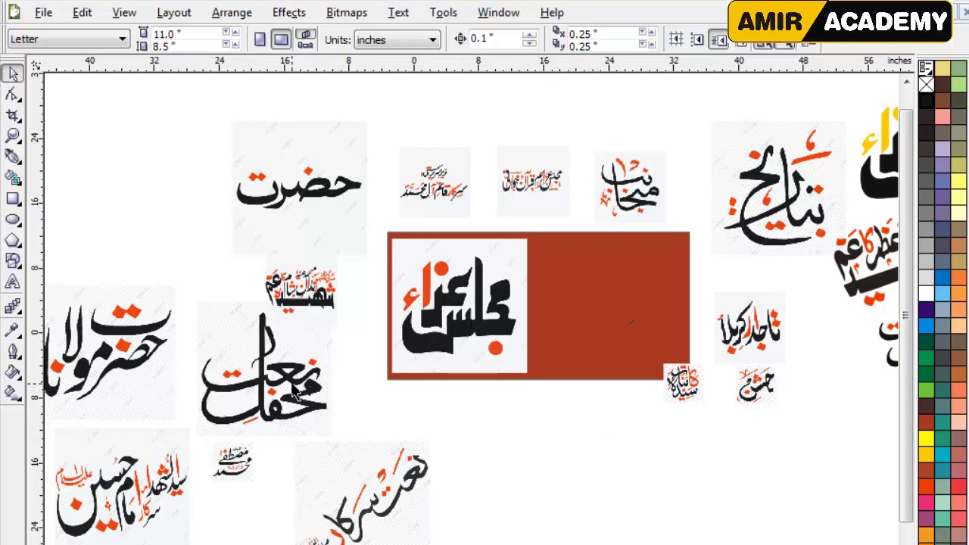
left_click_drag(296, 390, 462, 321)
left_click(481, 337)
key("Delete")
Trace the calligraphy bitmap on the red rectangle as Clipart.
scroll(470, 327, "up", 2)
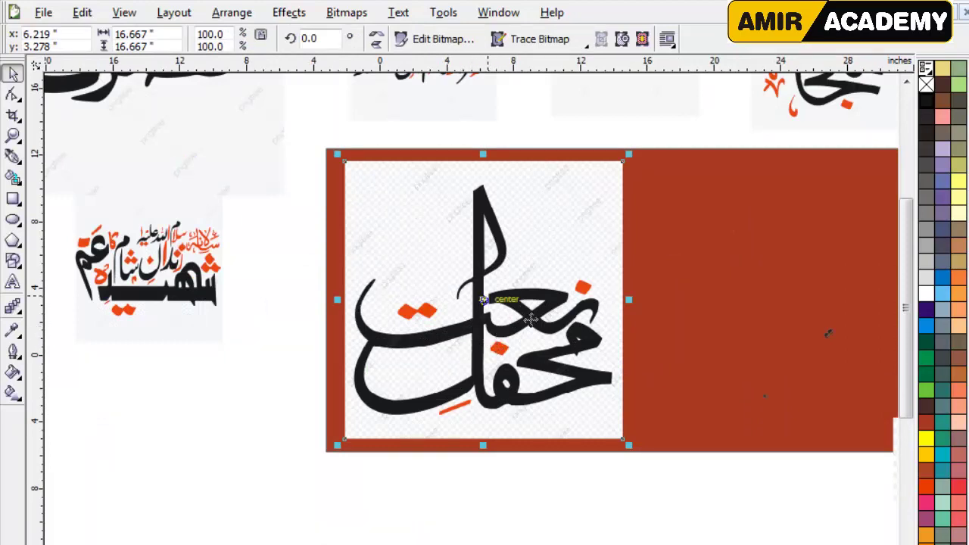
left_click(537, 41)
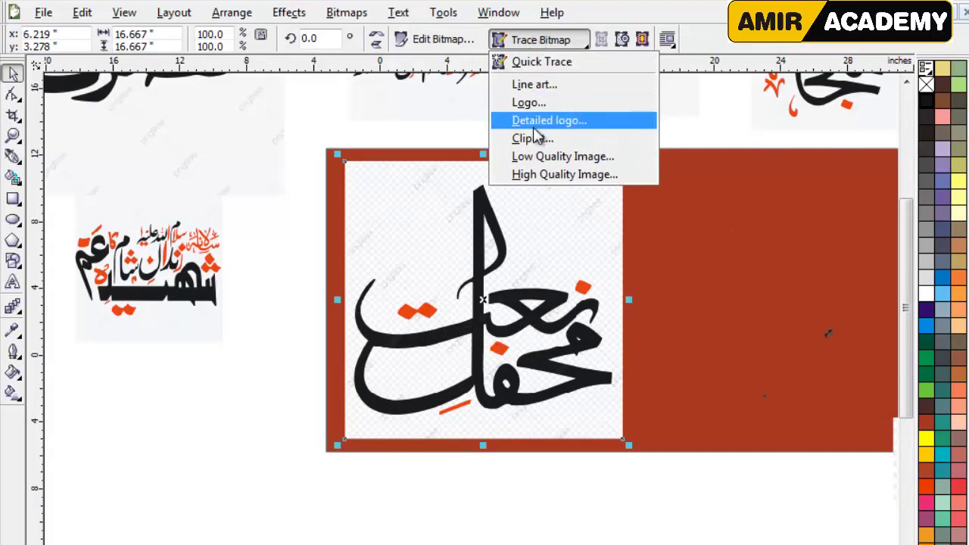
left_click(532, 137)
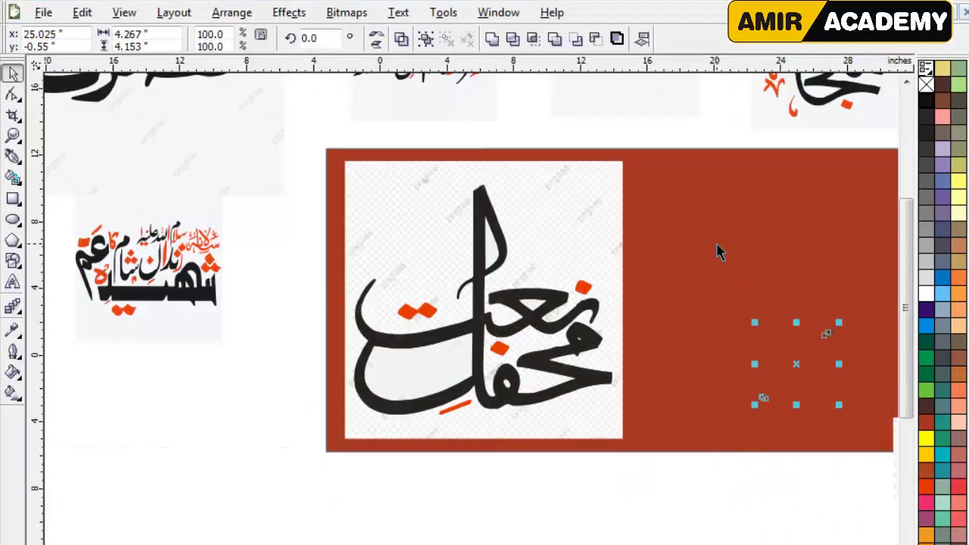
Delete the leftover specks on the red rectangle and move the small calligraphy bitmap off its lower corner.
key("Escape")
scroll(719, 296, "right", 3)
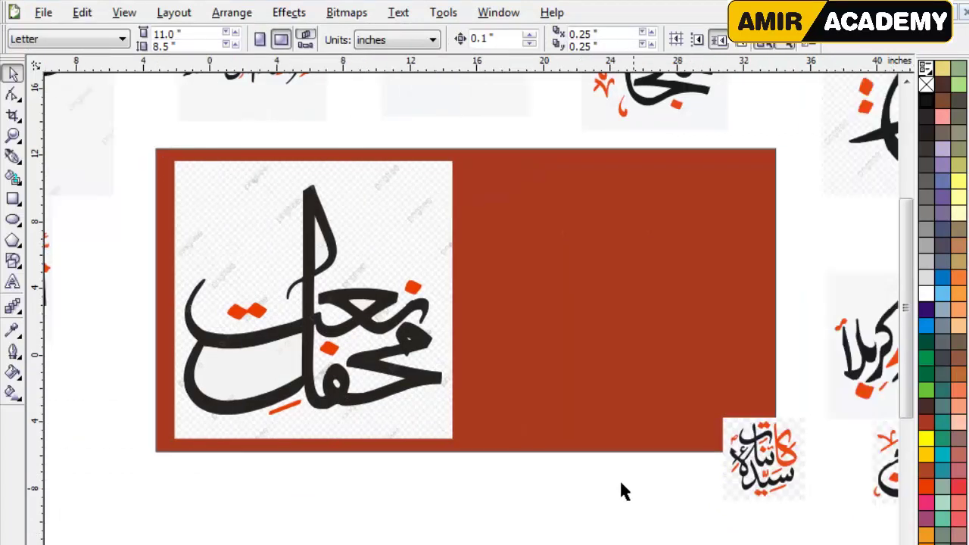
left_click_drag(760, 467, 840, 527)
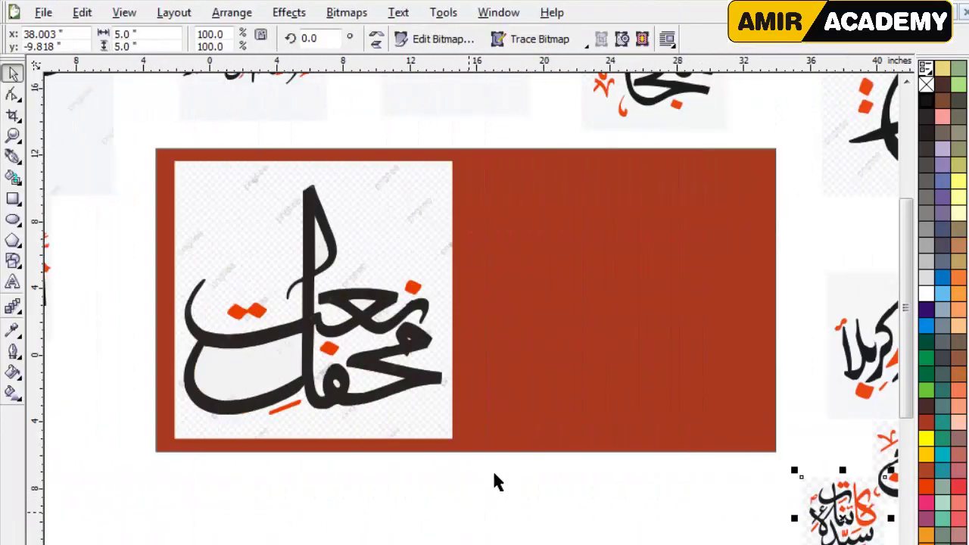
left_click_drag(495, 473, 485, 530)
key("Delete")
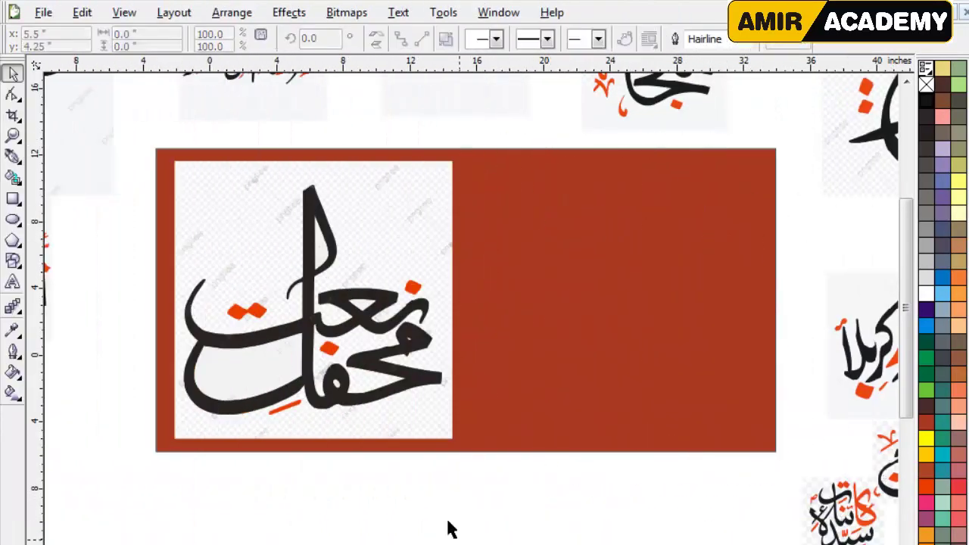
key("Delete")
Move the traced calligraphy group off the bitmap onto the empty half of the red rectangle.
left_click(356, 304)
left_click(348, 301)
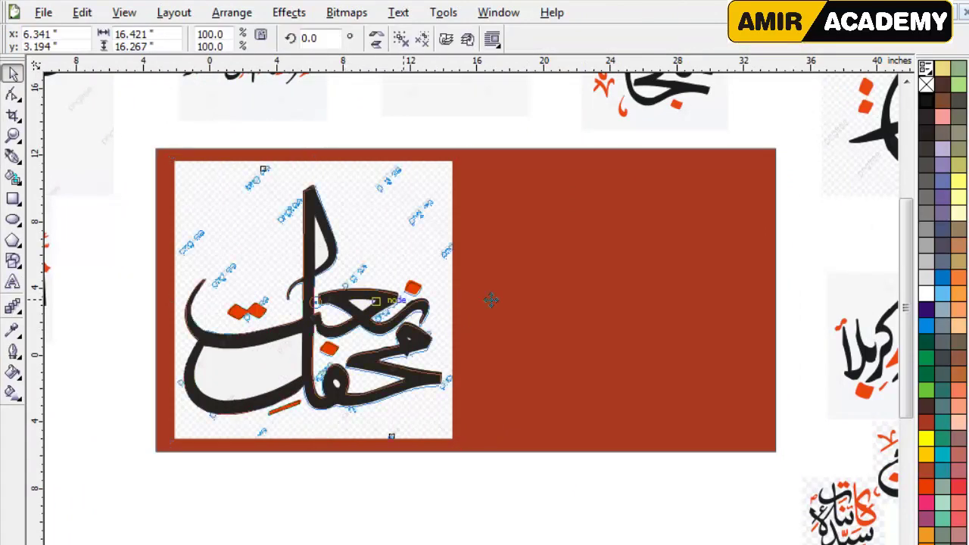
left_click(313, 318)
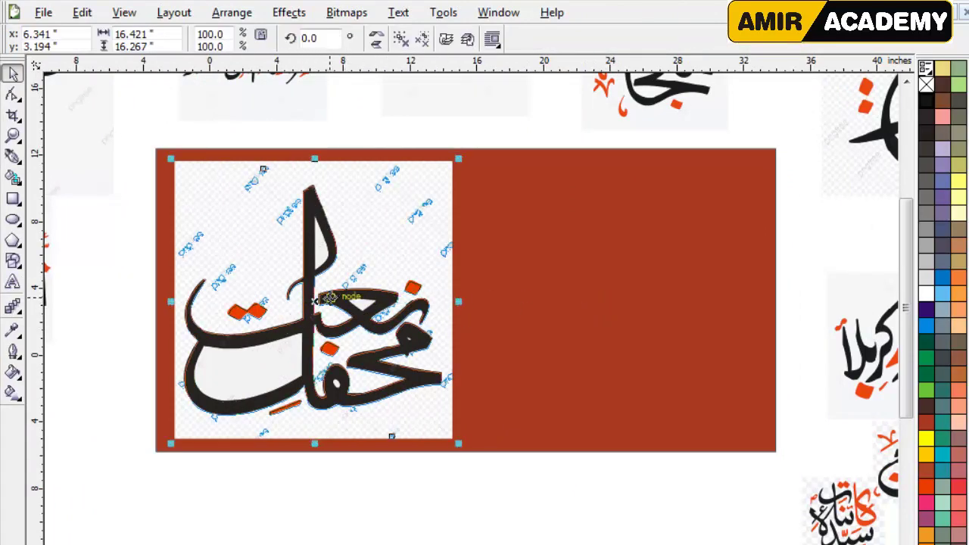
left_click_drag(313, 318, 623, 321)
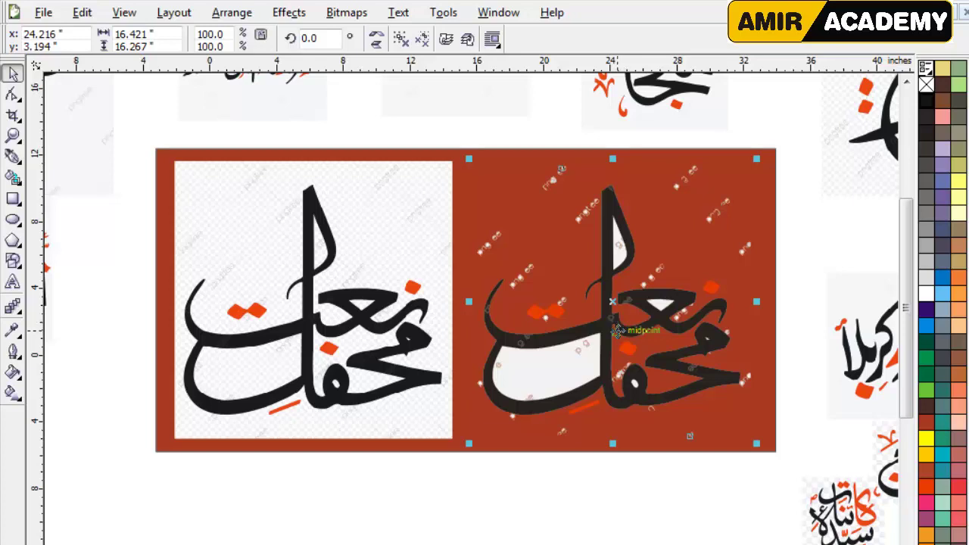
Ungroup the traced calligraphy and delete the watermark specks around the upper end and left side of the tall stem.
left_click(434, 320)
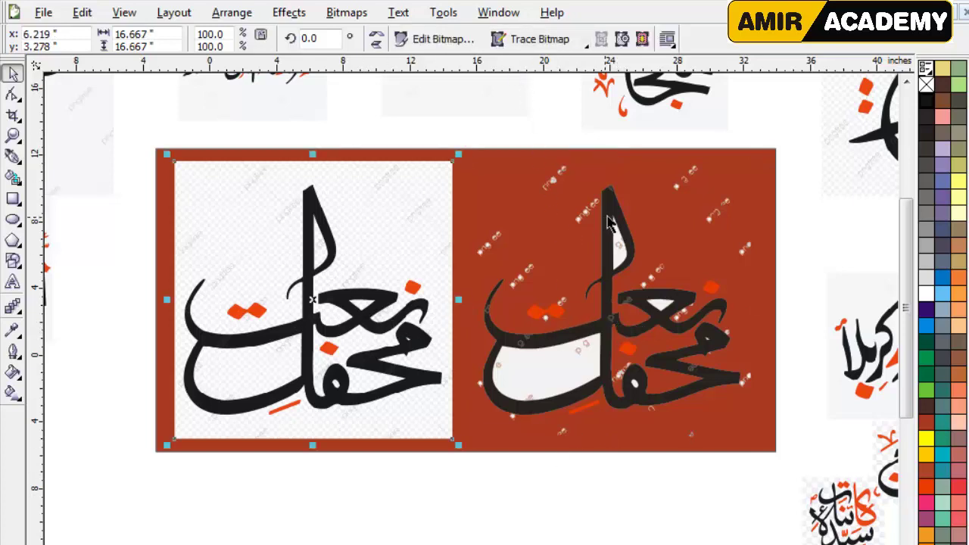
left_click(611, 221)
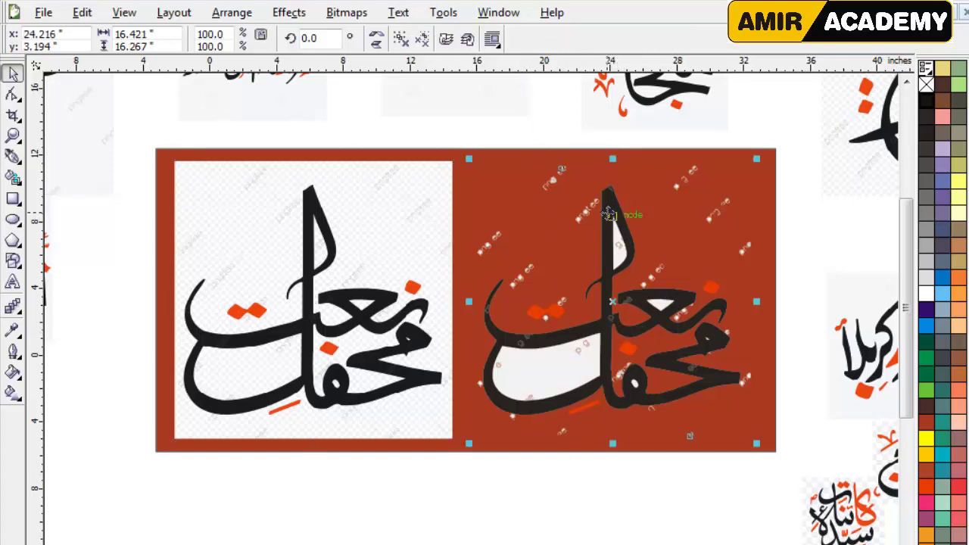
left_click(462, 91)
left_click_drag(432, 137, 600, 316)
key("Delete")
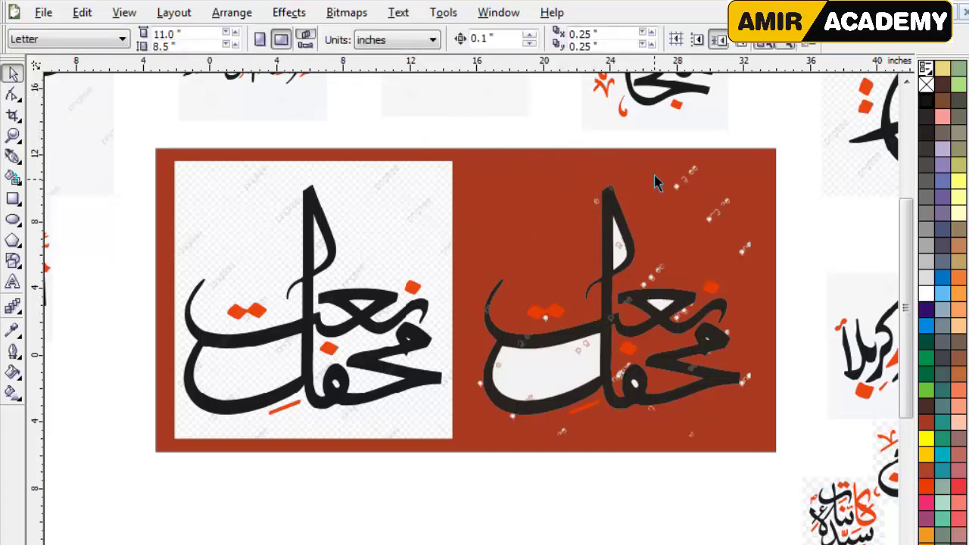
left_click_drag(548, 141, 643, 222)
Move the small calligraphy bitmap farther outward and delete the watermark specks in the traced lettering's upper right area.
left_click_drag(653, 162, 746, 196)
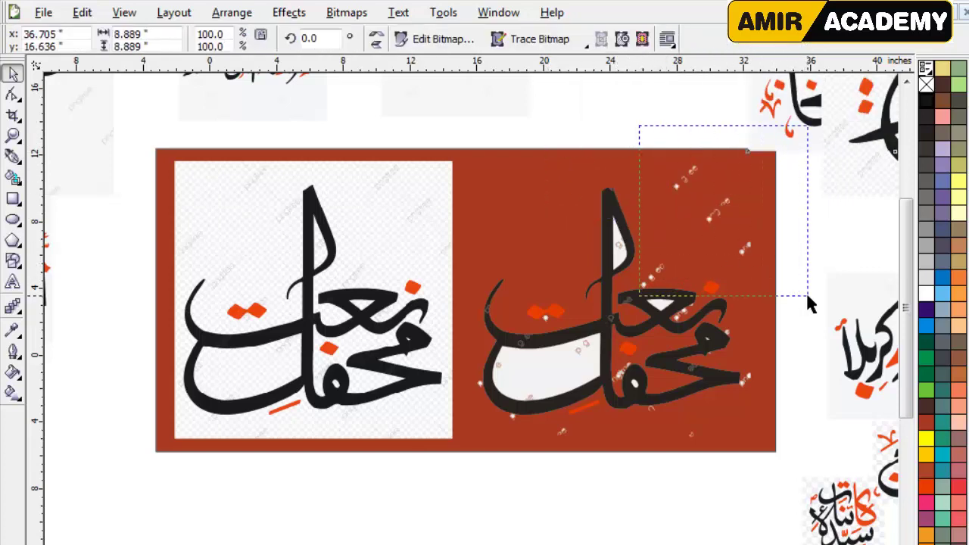
left_click_drag(807, 296, 807, 296)
key("ctrl+z")
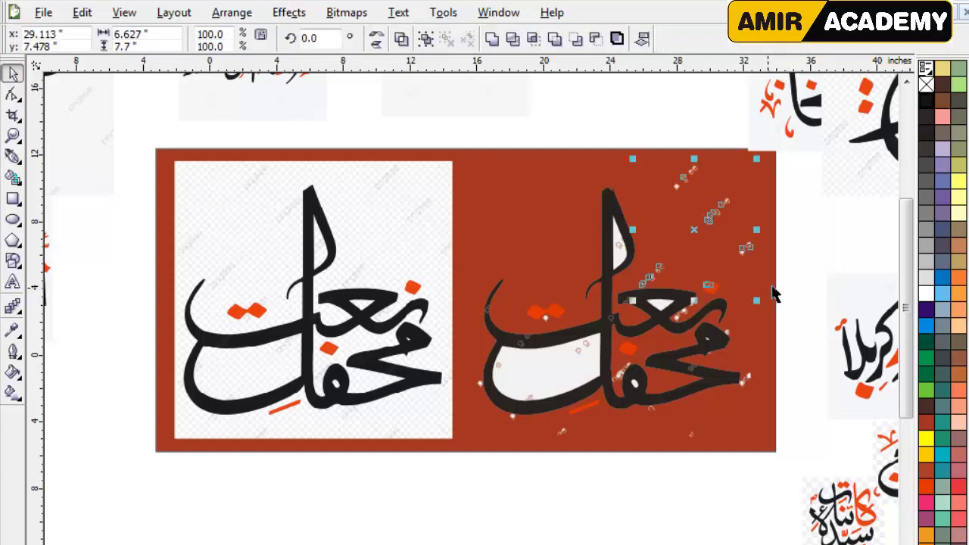
left_click(805, 265)
left_click_drag(807, 267, 623, 135)
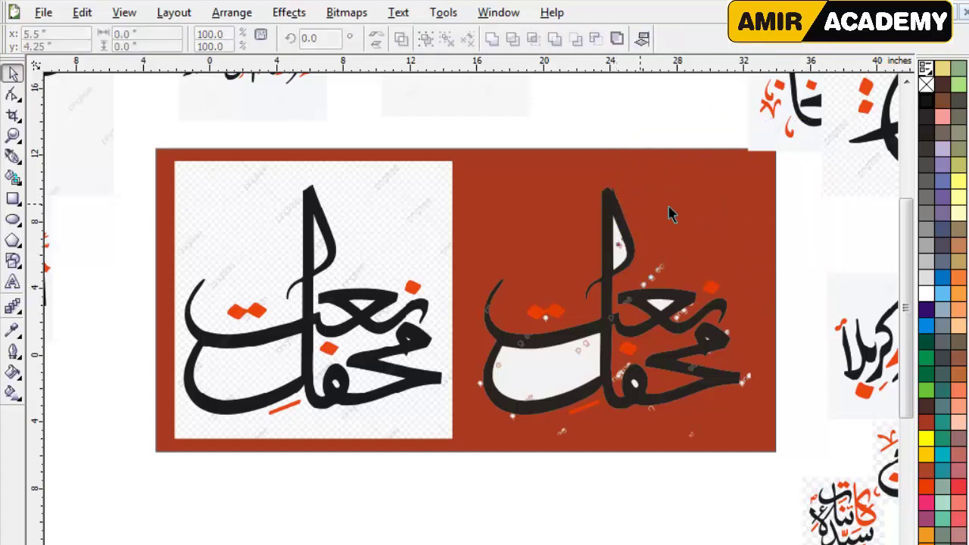
key("Delete")
Delete the white fill and watermark letter inside the tall stem's loop, plus the specks above the middle letter.
scroll(622, 256, "up", 2)
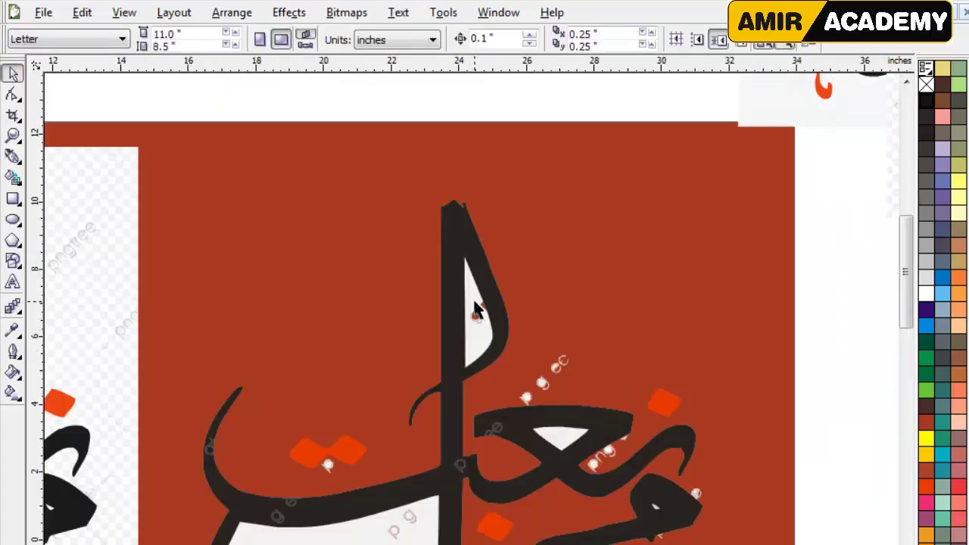
left_click_drag(476, 309, 556, 260)
key("Delete")
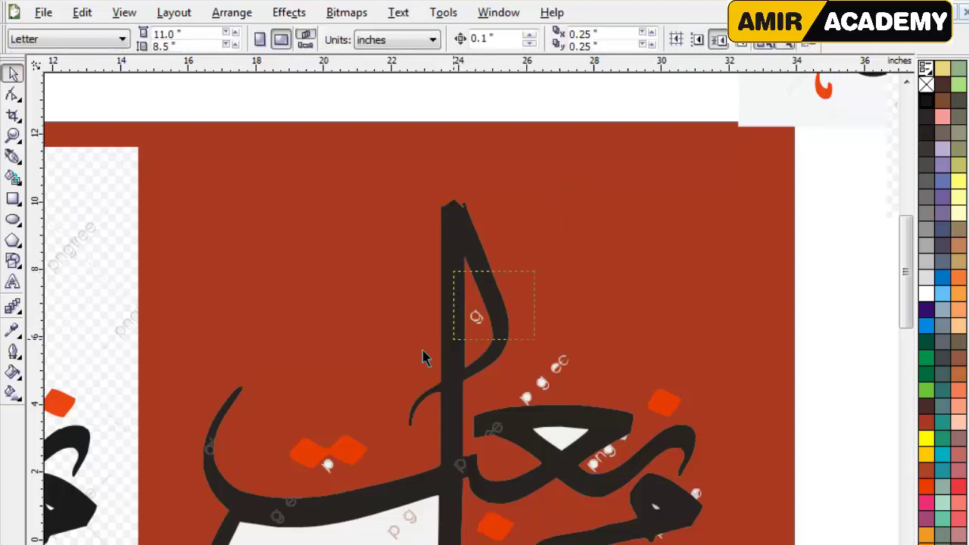
left_click_drag(424, 359, 429, 340)
key("Delete")
left_click_drag(561, 379, 497, 418)
key("Delete")
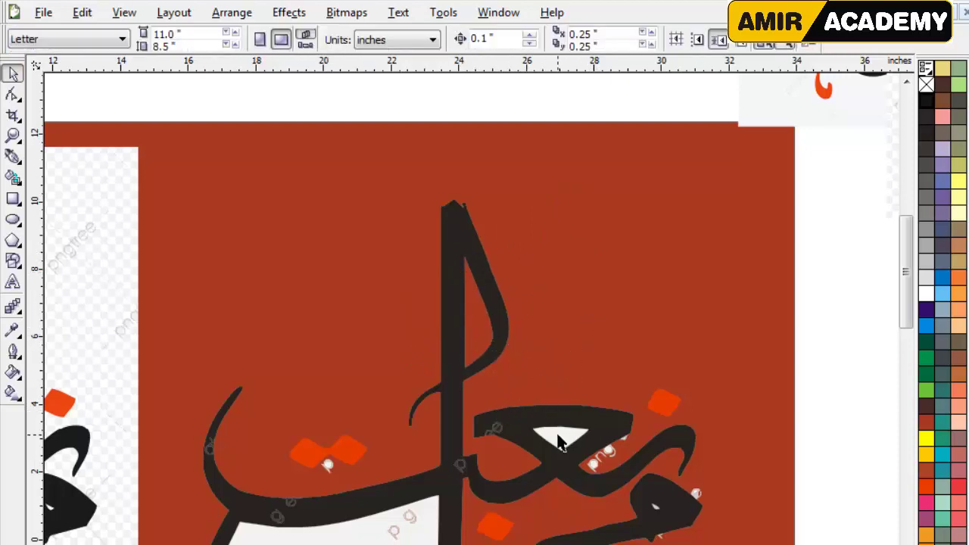
Delete the white triangle inside the middle letter and the watermark remnants below it and beside the pointed letter head.
left_click(574, 443)
key("Delete")
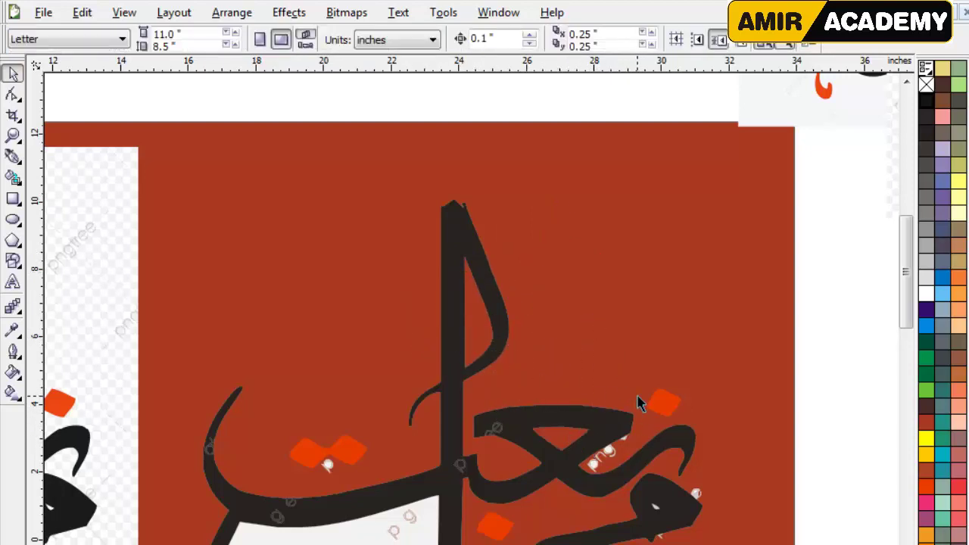
left_click_drag(577, 481, 579, 477)
key("Delete")
left_click_drag(679, 530, 681, 519)
key("Delete")
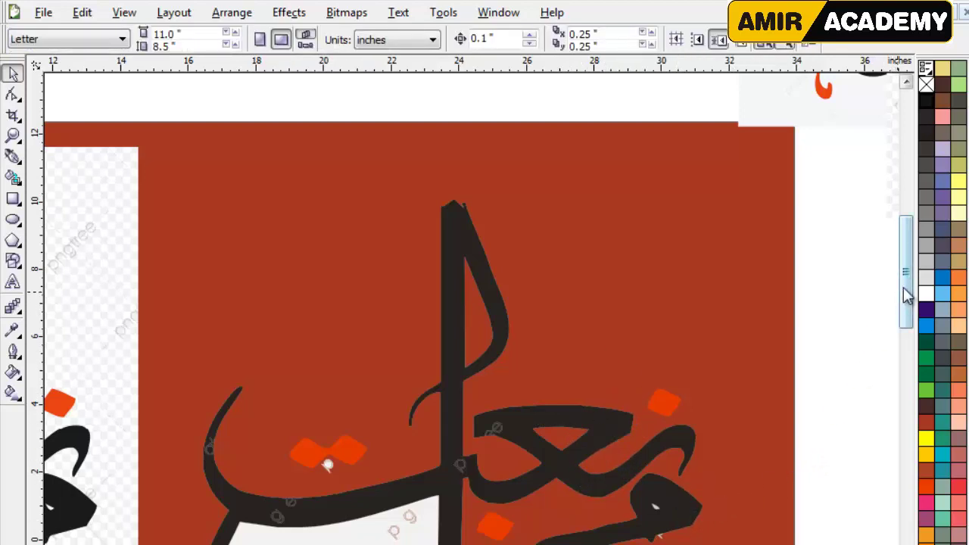
Delete the watermark speck under the twin dots, the white fill of the large bowl and the remnants at its upper right.
scroll(870, 328, "down", 1)
scroll(334, 318, "up", 1)
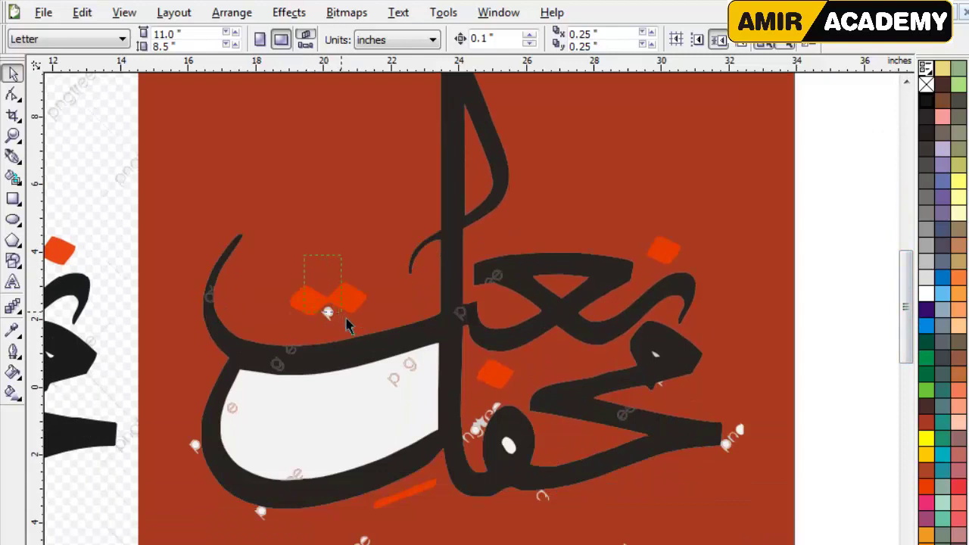
left_click_drag(345, 347, 342, 346)
key("Delete")
left_click(418, 402)
key("Delete")
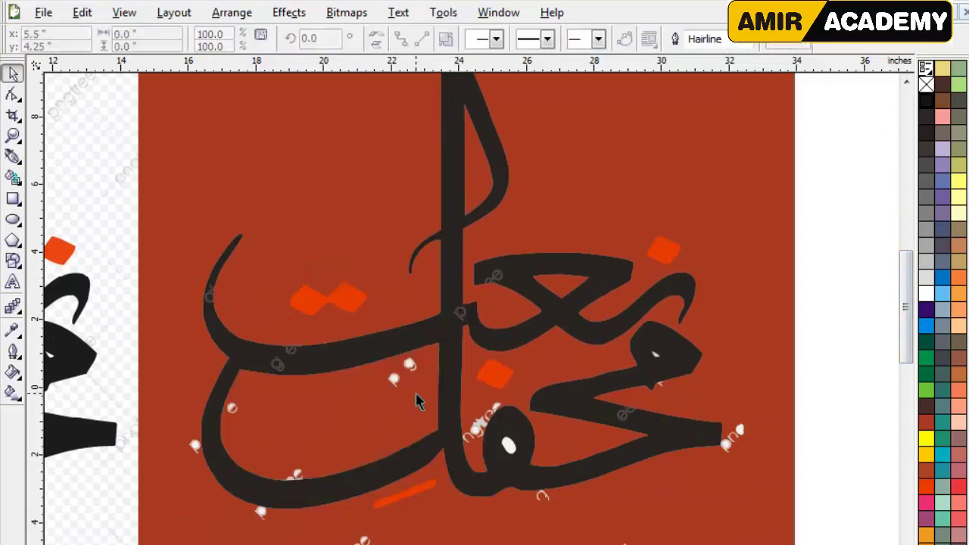
left_click_drag(432, 347, 323, 473)
key("Delete")
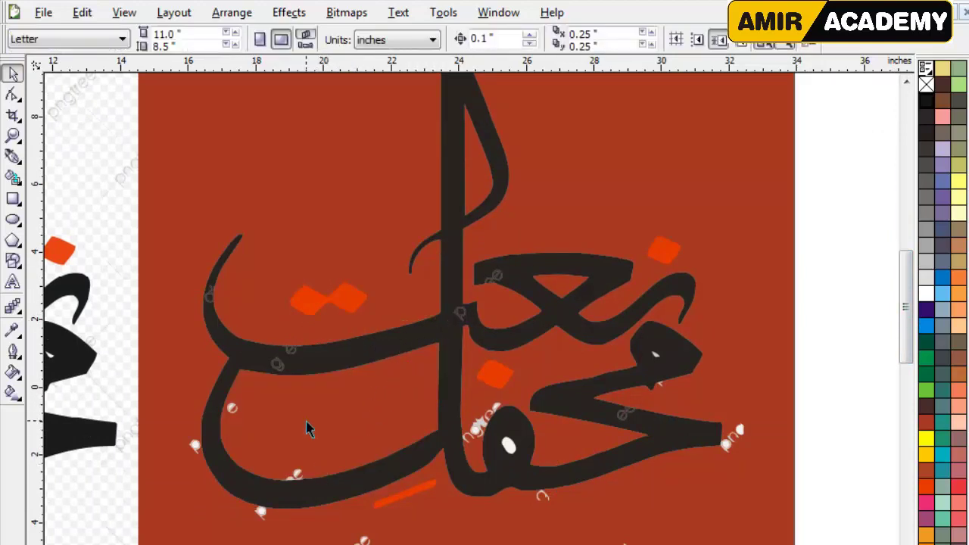
Delete the remaining watermark letters inside, beside and below the large lower bowl.
left_click_drag(205, 405, 204, 406)
key("Delete")
left_click(294, 479)
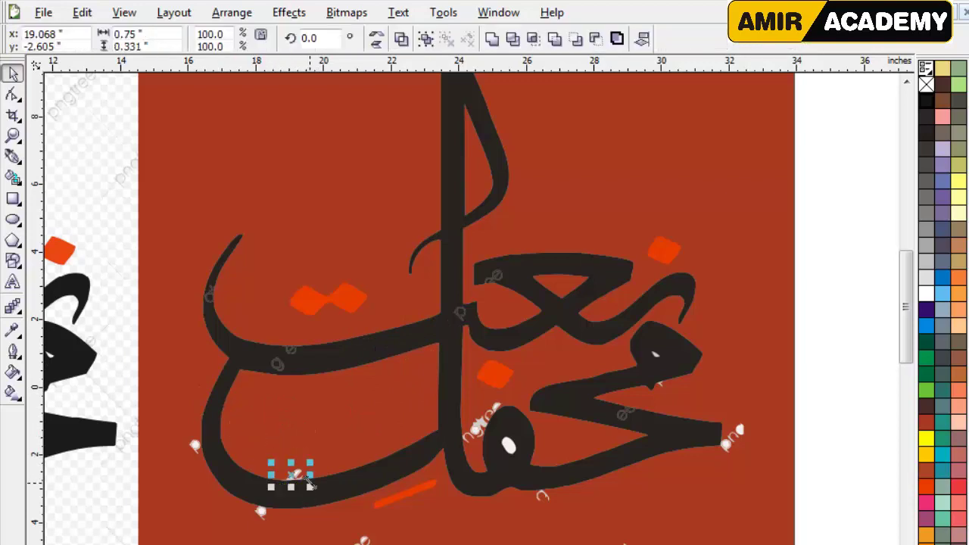
key("Delete")
left_click_drag(306, 500, 309, 523)
key("Delete")
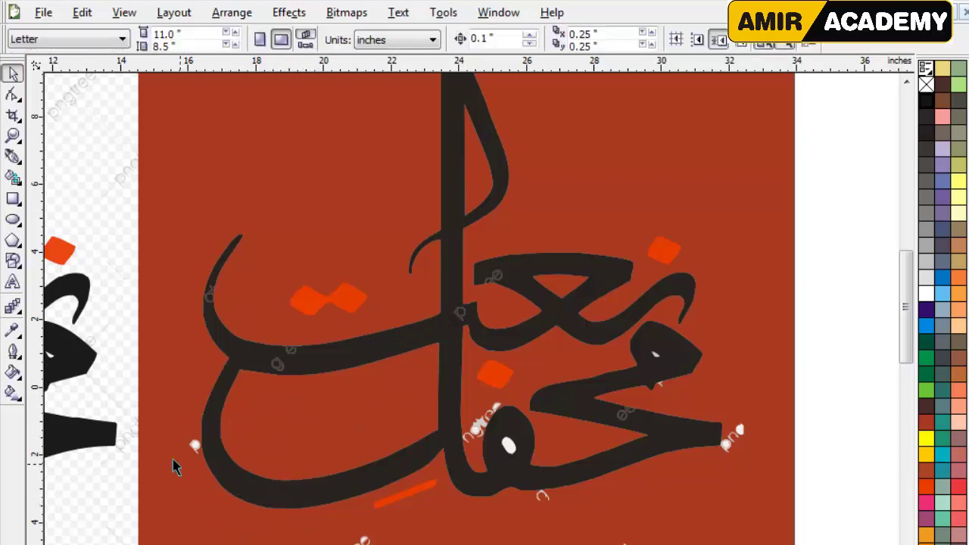
left_click_drag(217, 492, 218, 494)
key("Delete")
left_click_drag(396, 536, 401, 534)
key("Delete")
Delete the watermark remnants beside the small round loop, its white fill and the specks below it.
left_click_drag(457, 403, 522, 455)
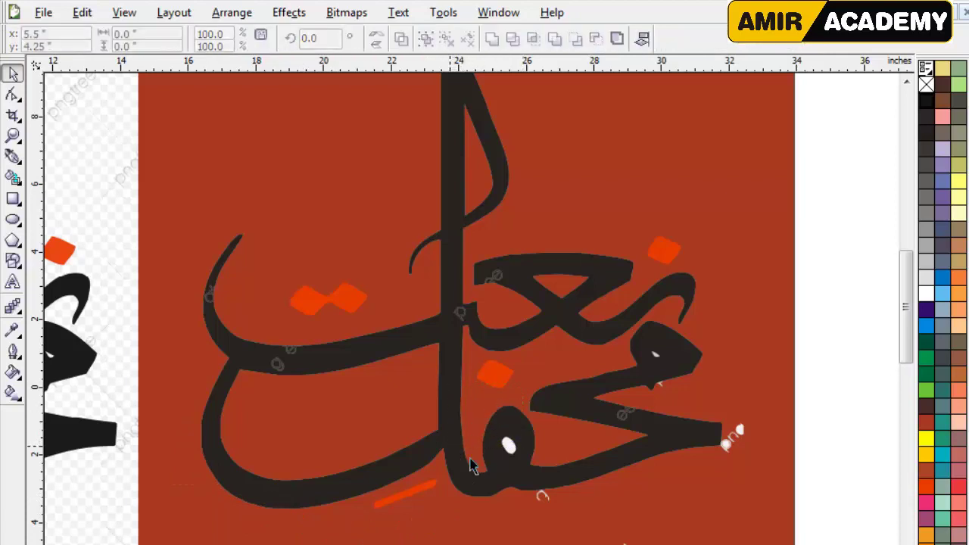
key("Delete")
left_click(509, 449)
key("Delete")
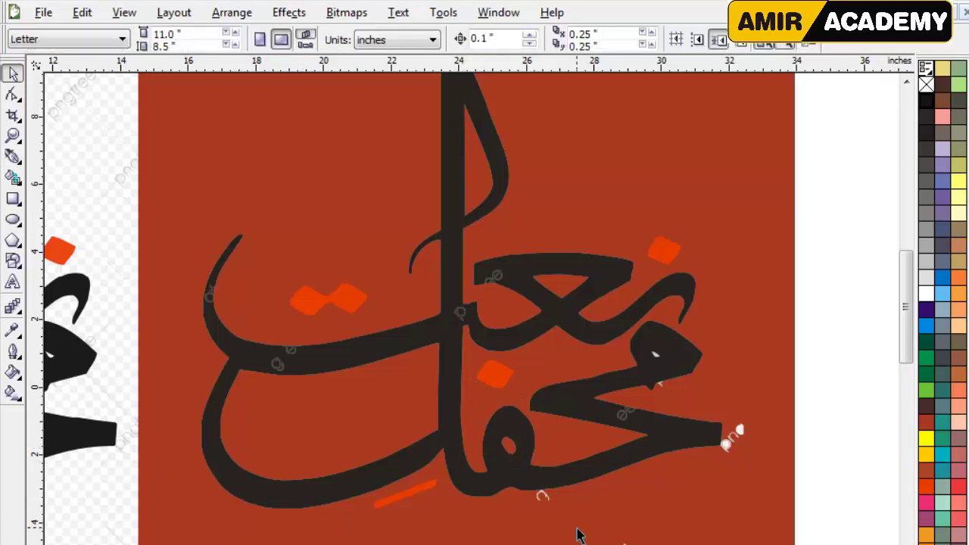
left_click_drag(504, 485, 502, 482)
key("Delete")
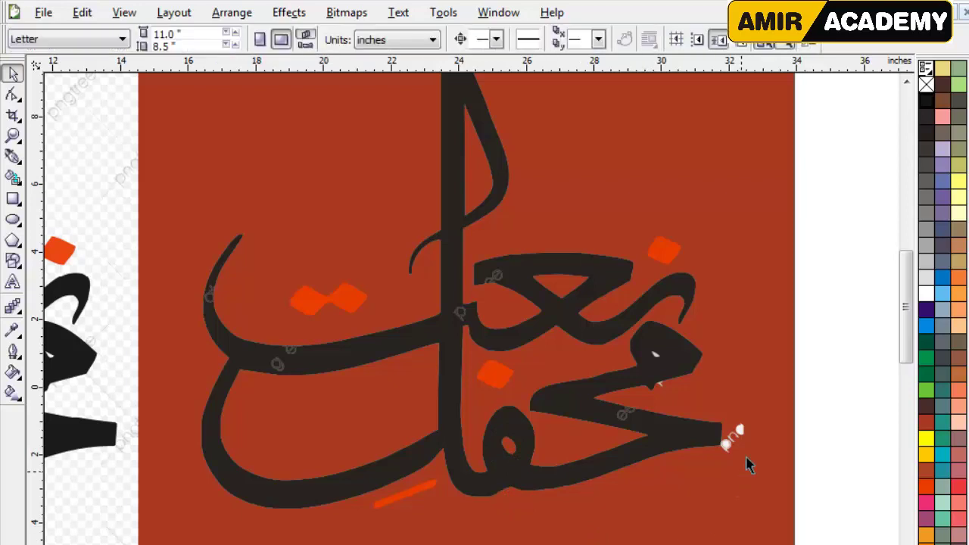
Delete the watermark letters at the lower stroke's right tip, the pointed head's white fill and the speck below it.
left_click_drag(754, 440, 707, 486)
key("Delete")
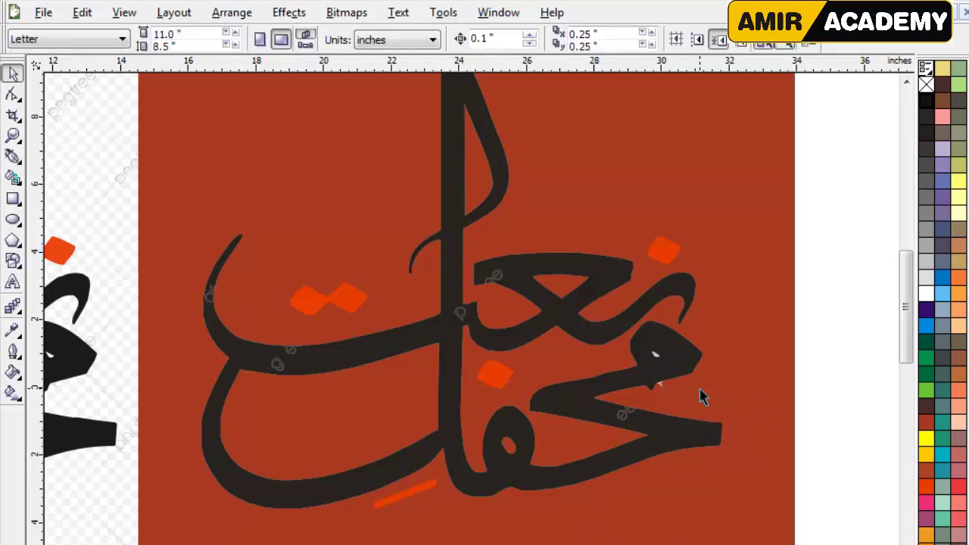
left_click_drag(696, 371, 651, 341)
key("Delete")
left_click_drag(688, 396, 656, 390)
key("Delete")
Combine the pieces of the twin orange dots into one curve, and likewise those of the upper right orange dot.
left_click(664, 258)
left_click(500, 377, "shift")
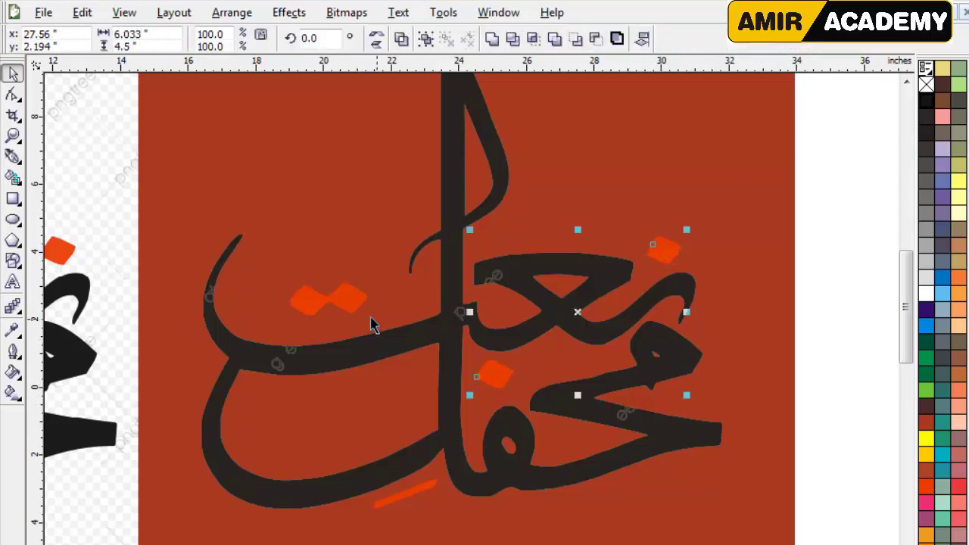
left_click_drag(270, 267, 391, 337)
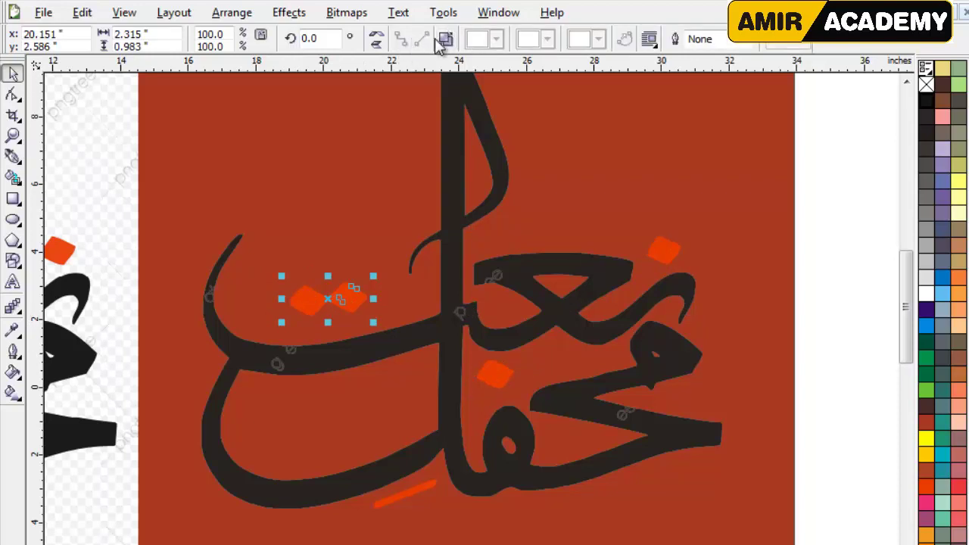
left_click(512, 39)
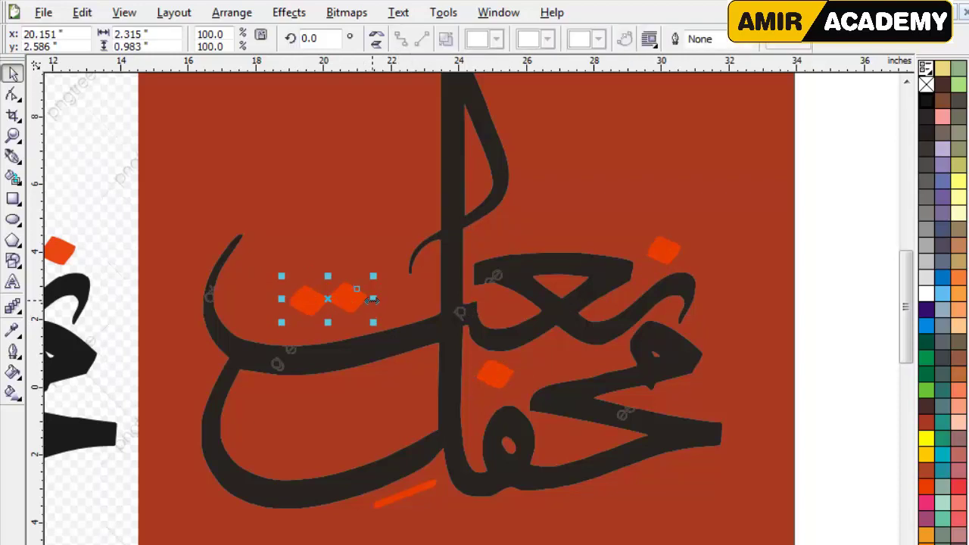
left_click(388, 372)
left_click(402, 503)
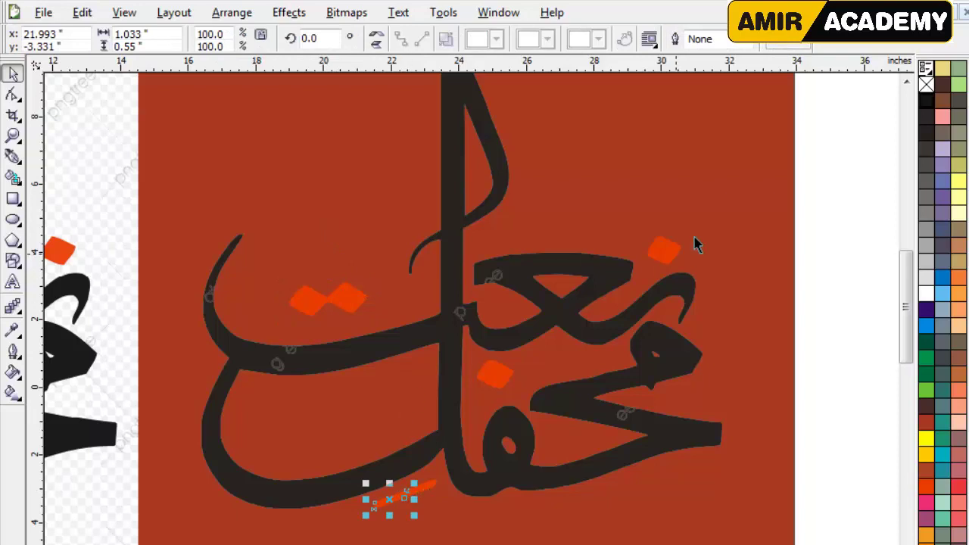
left_click(640, 278)
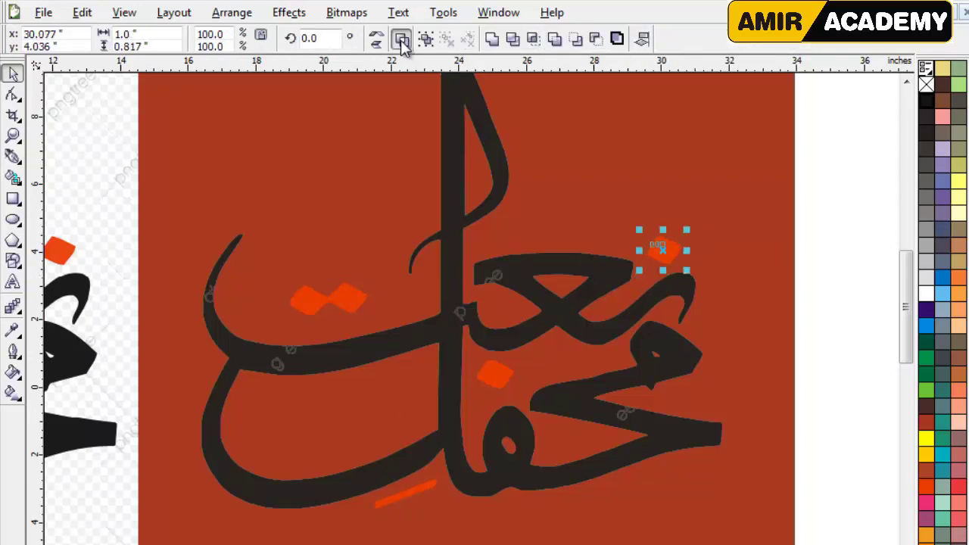
Combine the orange dots and the slanted accent bar into one curve and fill it with bright blue.
left_click(362, 297, "shift")
left_click(497, 379, "shift")
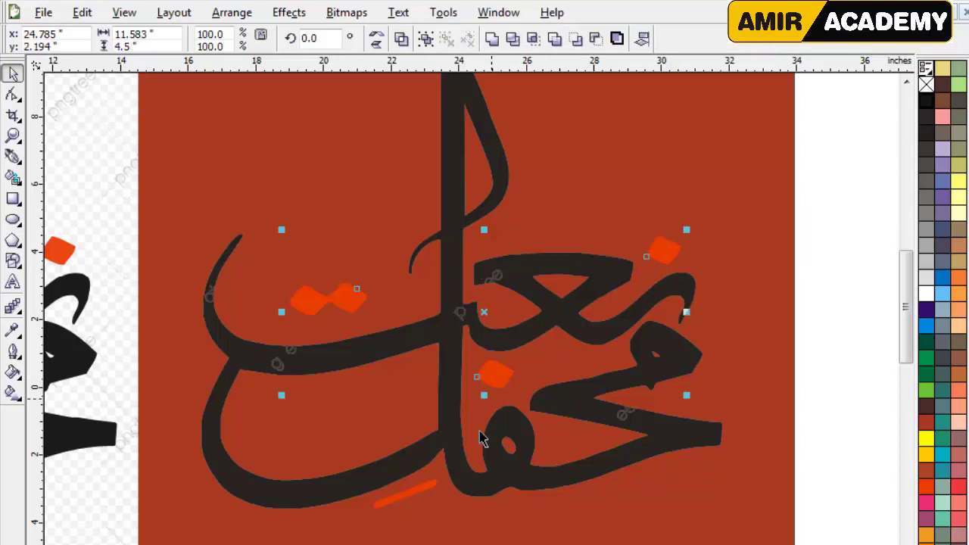
left_click(428, 493, "shift")
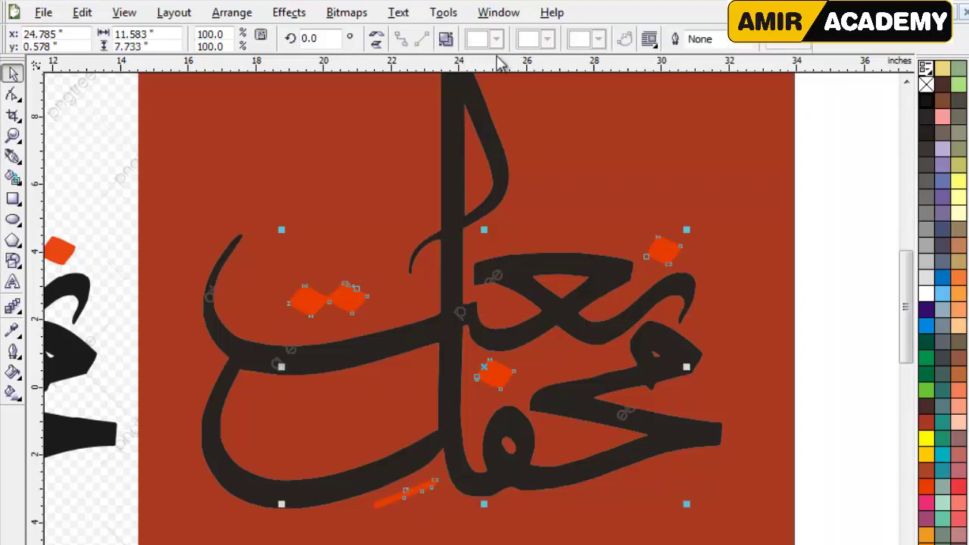
left_click(925, 324)
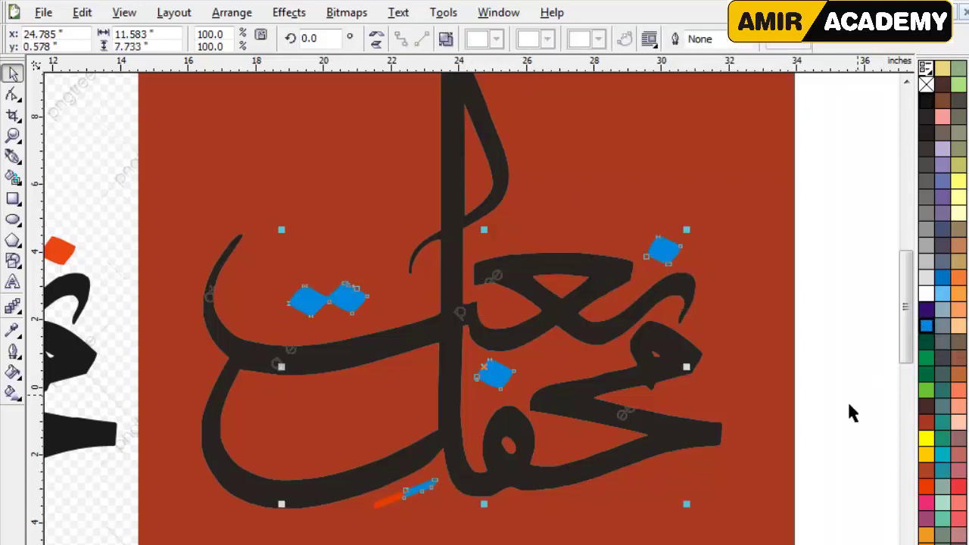
key("Escape")
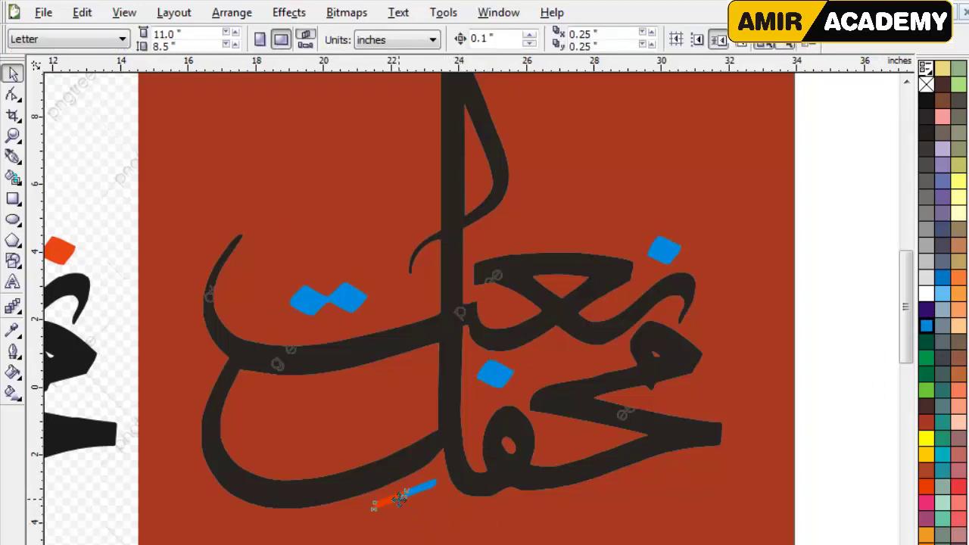
Combine the leftover orange piece of the slanted bar with the blue accent curve.
left_click(406, 494)
left_click(428, 497)
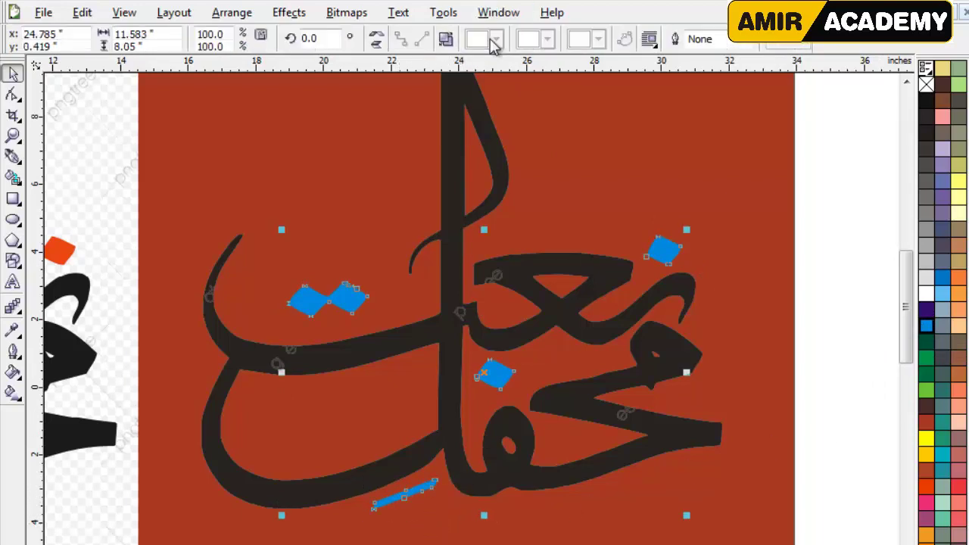
left_click(832, 344)
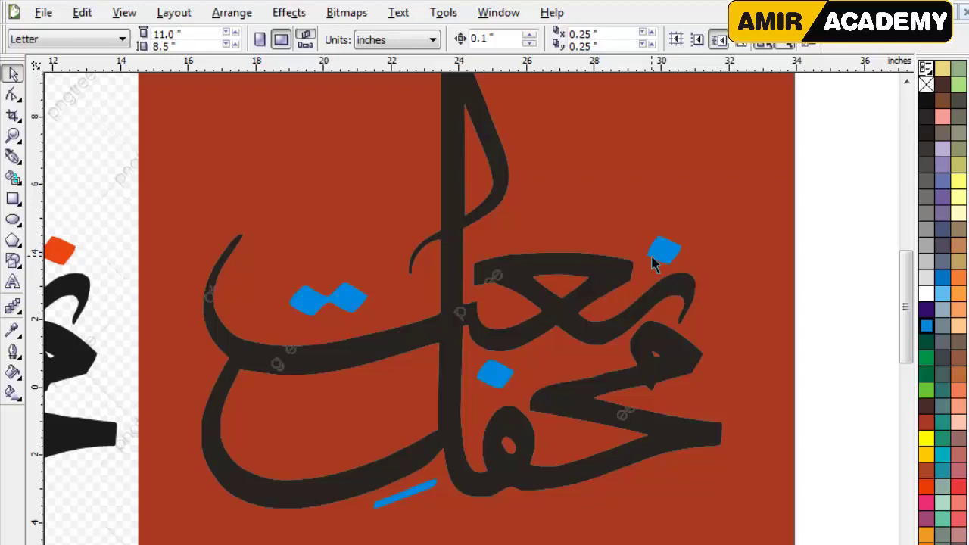
Try to merge the black lettering and the blue accents into a single curve, and undo it.
double_click(667, 261)
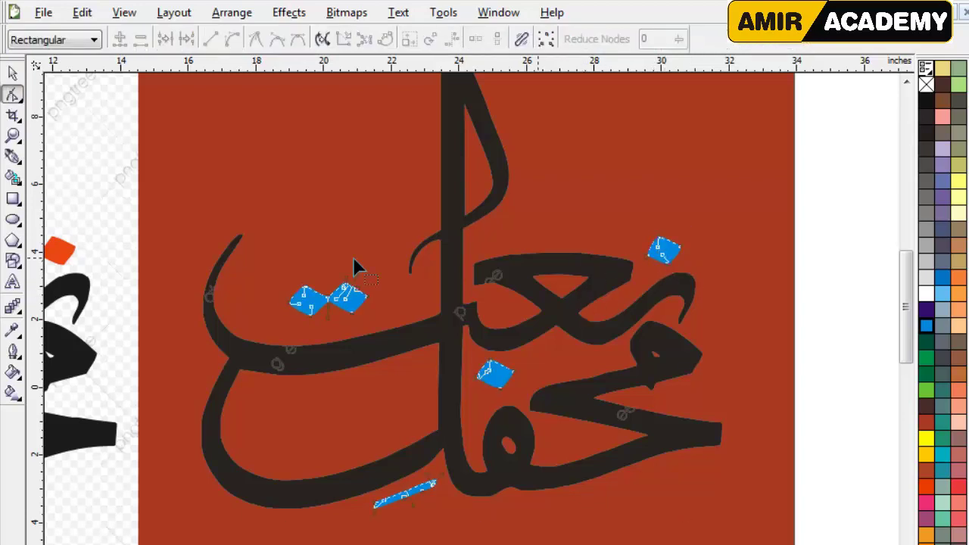
left_click(13, 73)
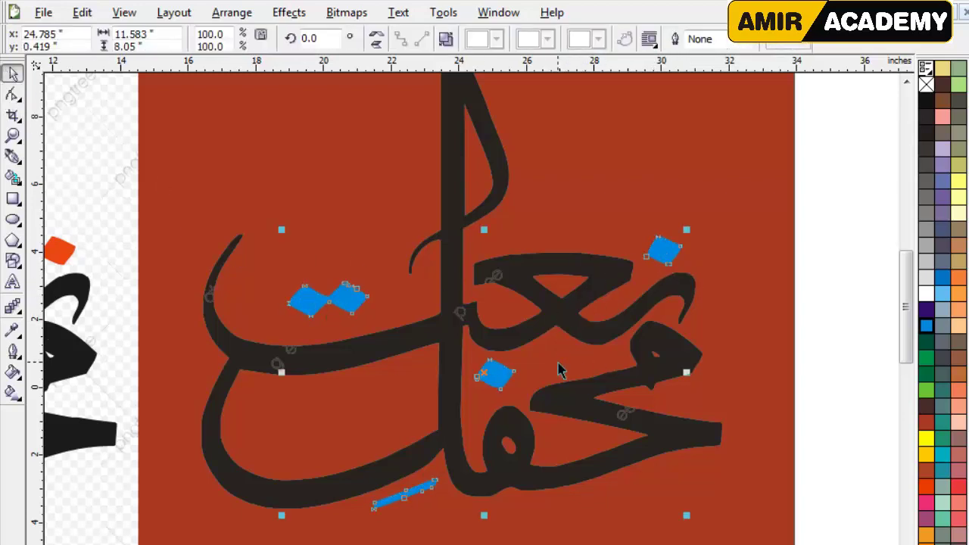
scroll(590, 318, "down", 2)
left_click(612, 221)
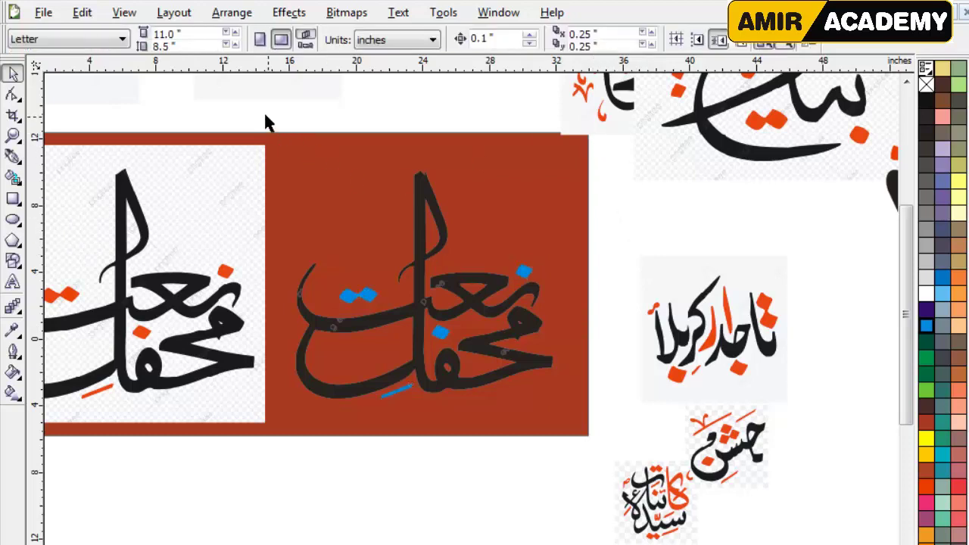
left_click_drag(266, 121, 568, 470)
scroll(345, 241, "up", 2)
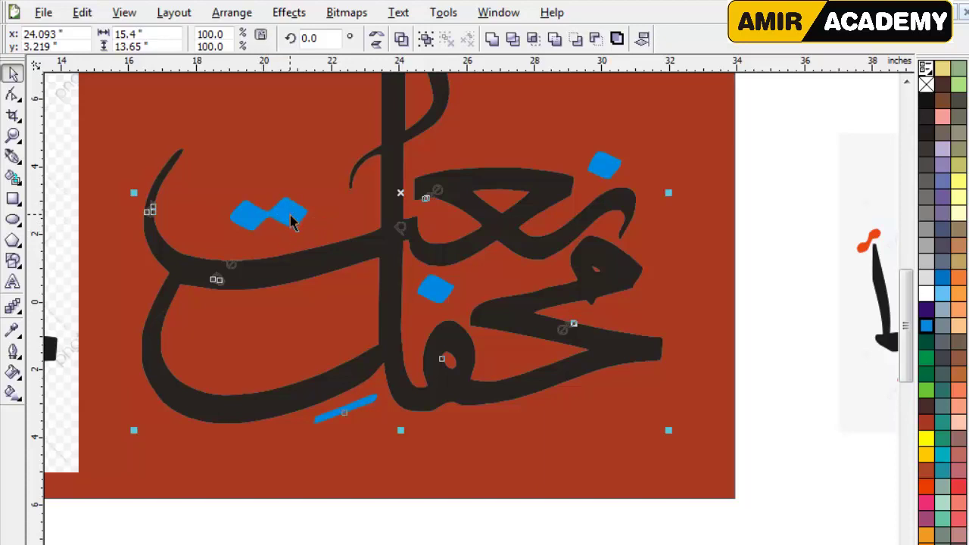
left_click(490, 39)
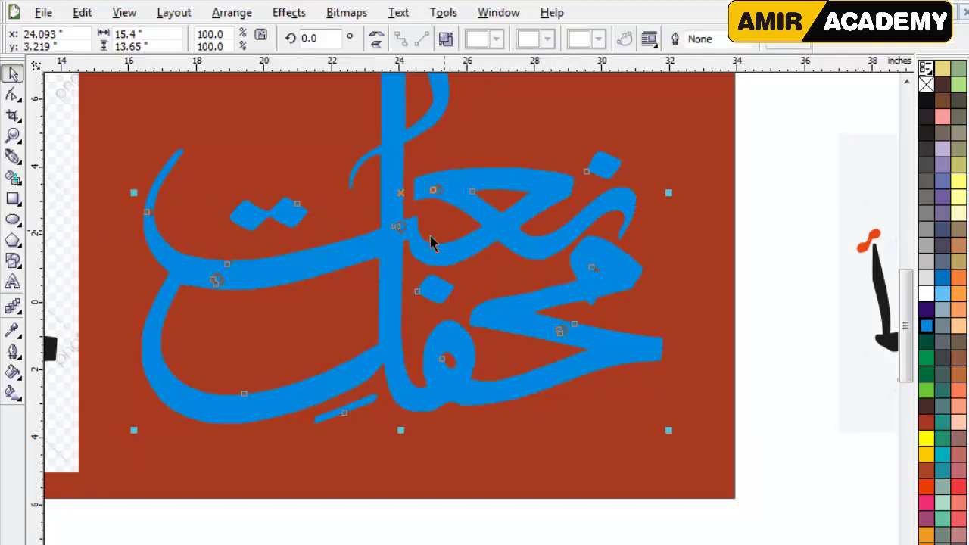
key("F10")
left_click(12, 72)
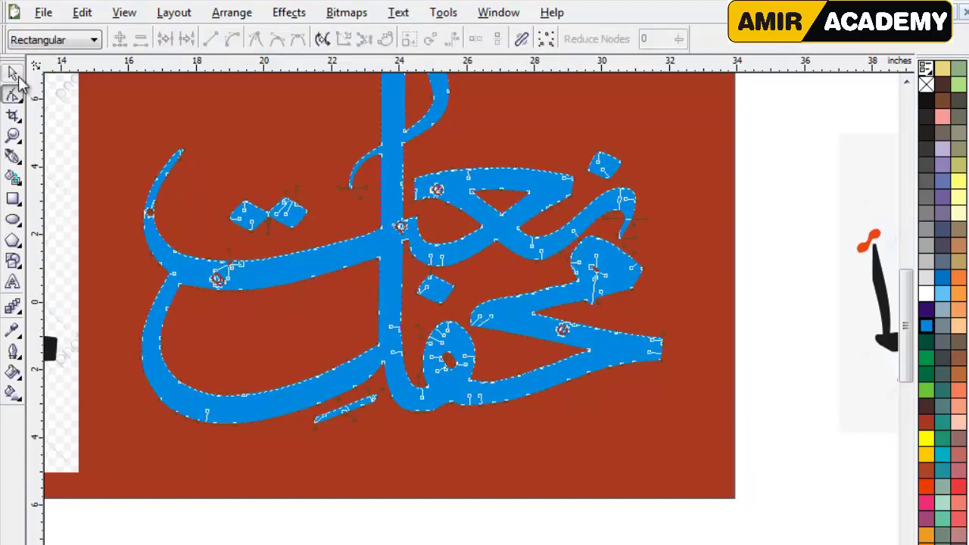
key("ctrl+z")
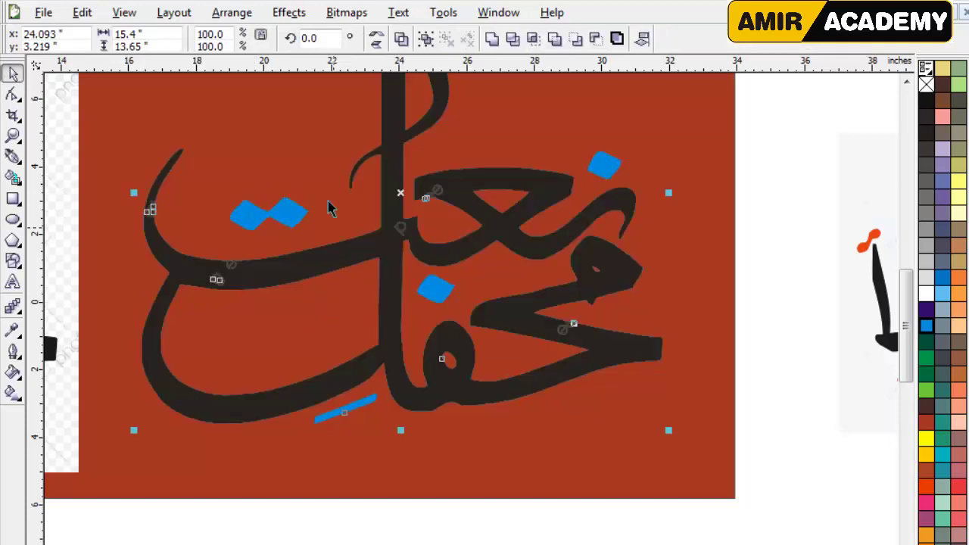
Select the black lettering pieces without the blue accents, and check the selection by deleting and restoring it.
key("Escape")
left_click(288, 213)
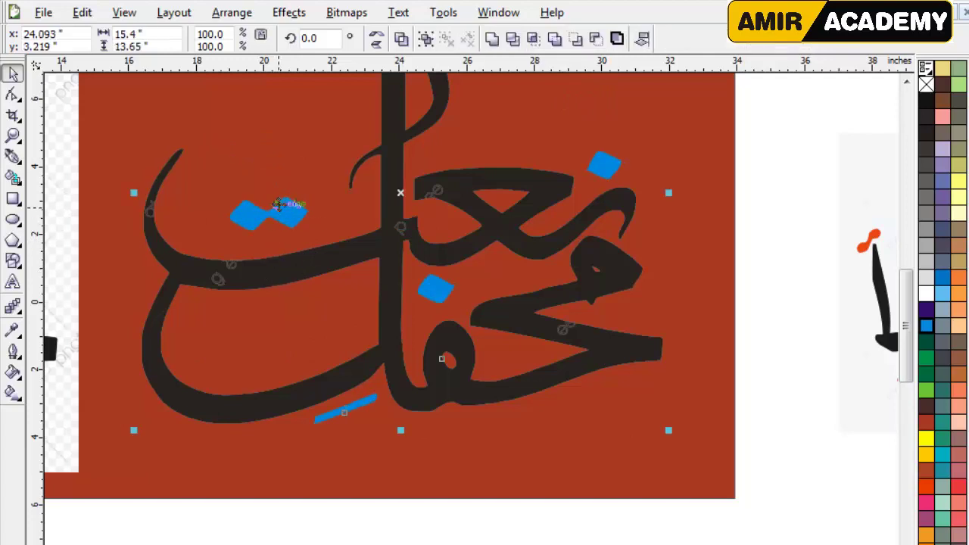
key("Escape")
scroll(444, 298, "down", 1)
left_click_drag(321, 158, 489, 425)
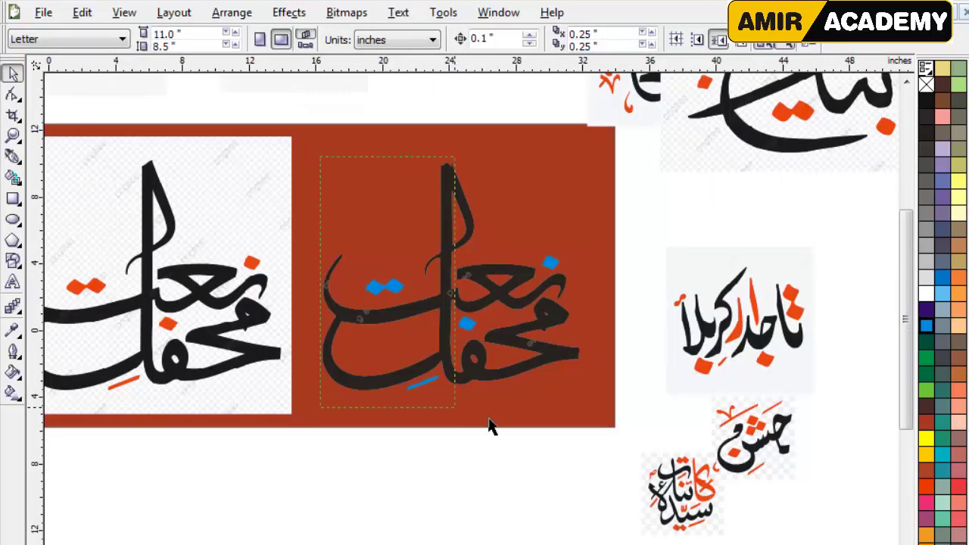
left_click_drag(604, 453, 604, 453)
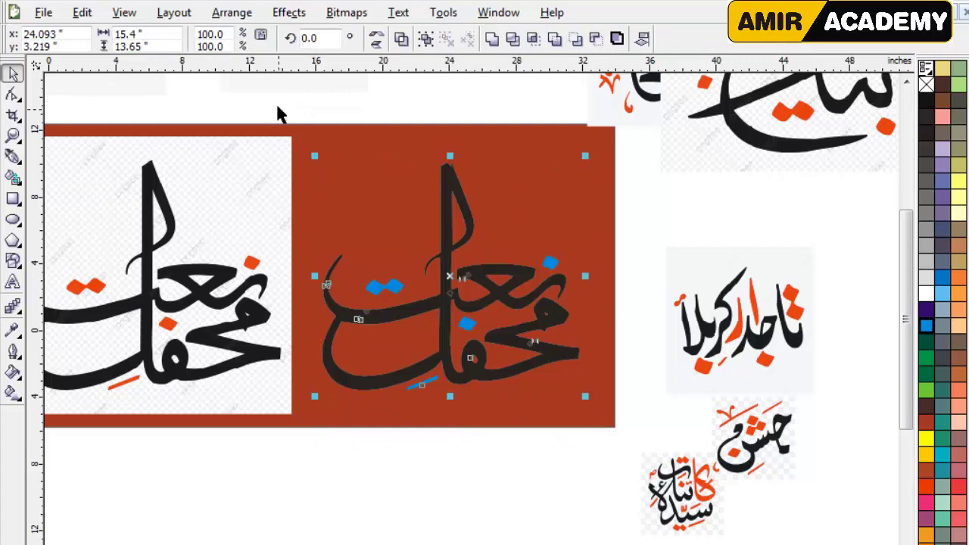
left_click_drag(277, 106, 598, 467)
scroll(374, 324, "up", 1)
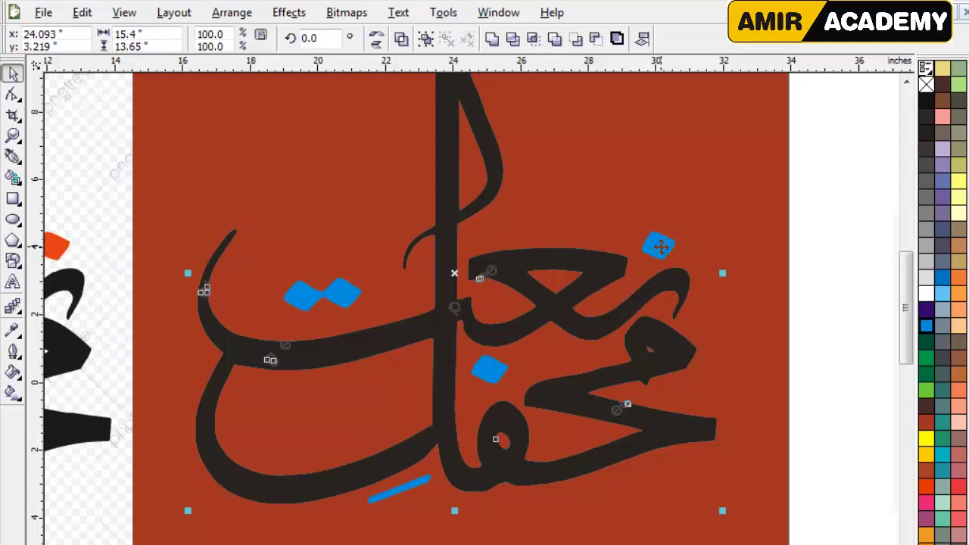
key("Delete")
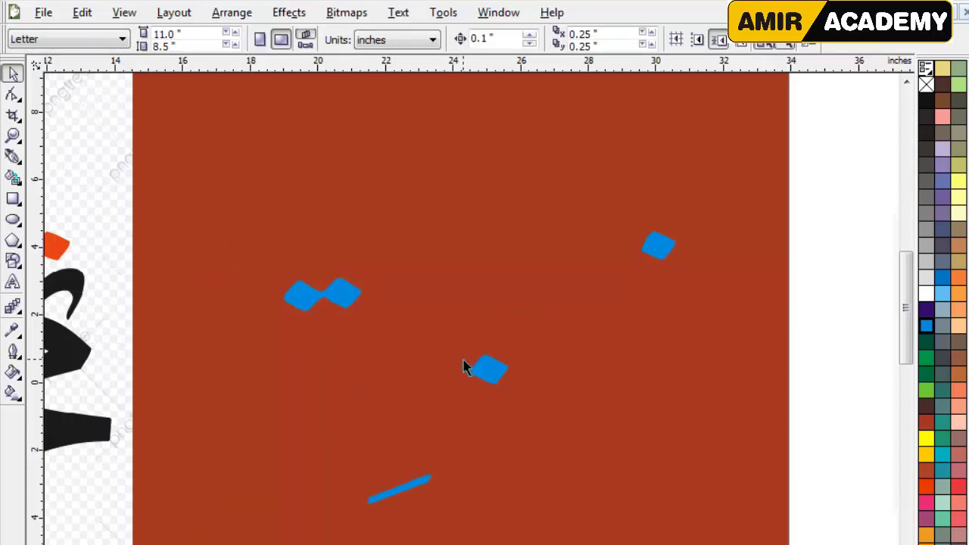
key("ctrl+z")
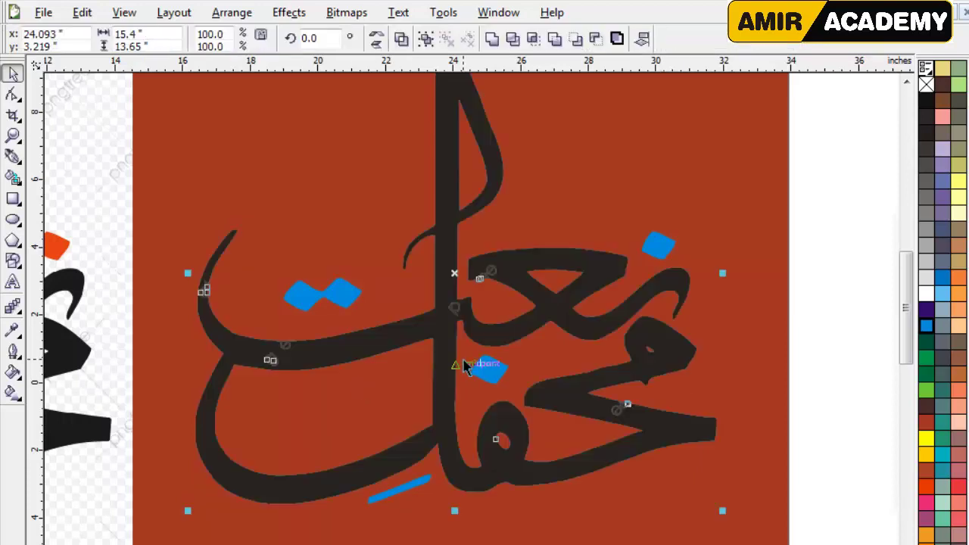
Combine all pieces of the black lettering into one curve and fill it with white.
left_click(401, 39)
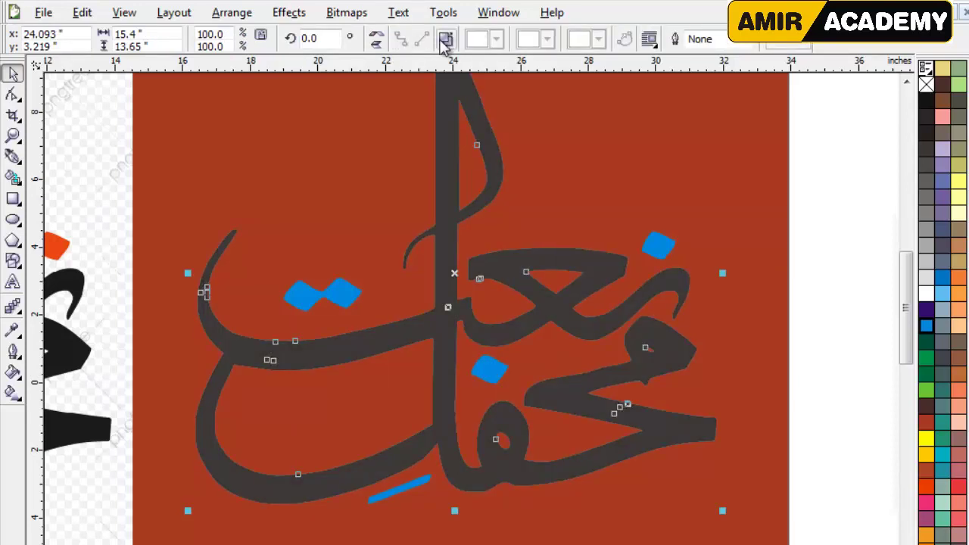
left_click(446, 40)
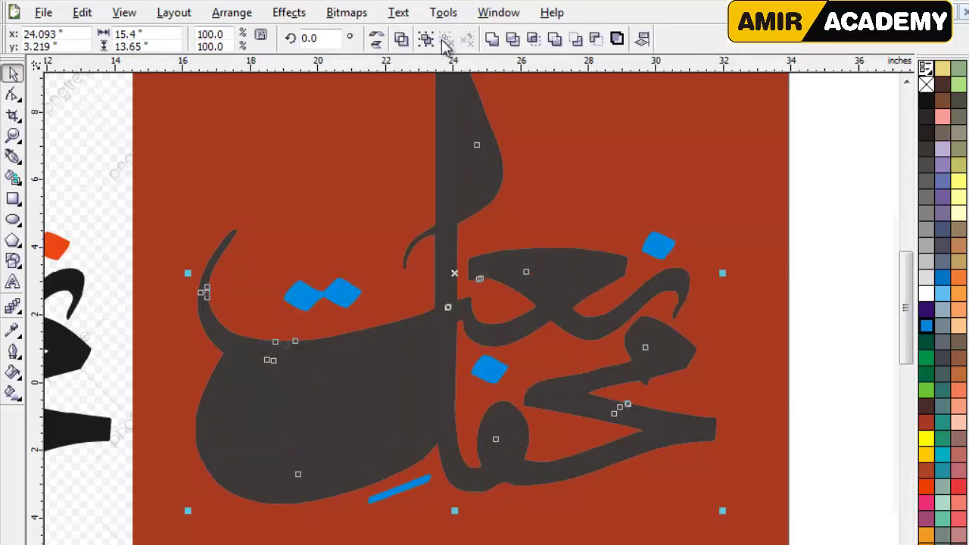
left_click(401, 39)
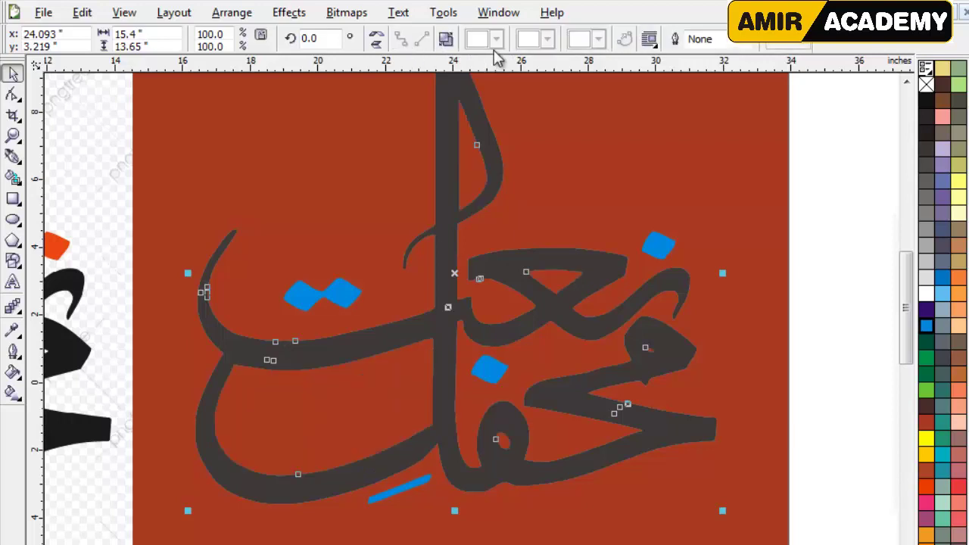
left_click(931, 295)
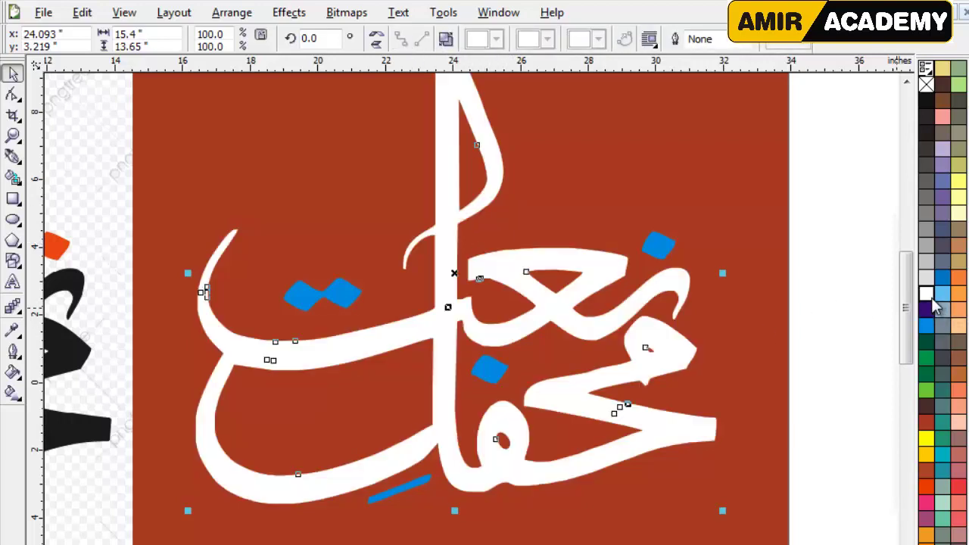
left_click(820, 370)
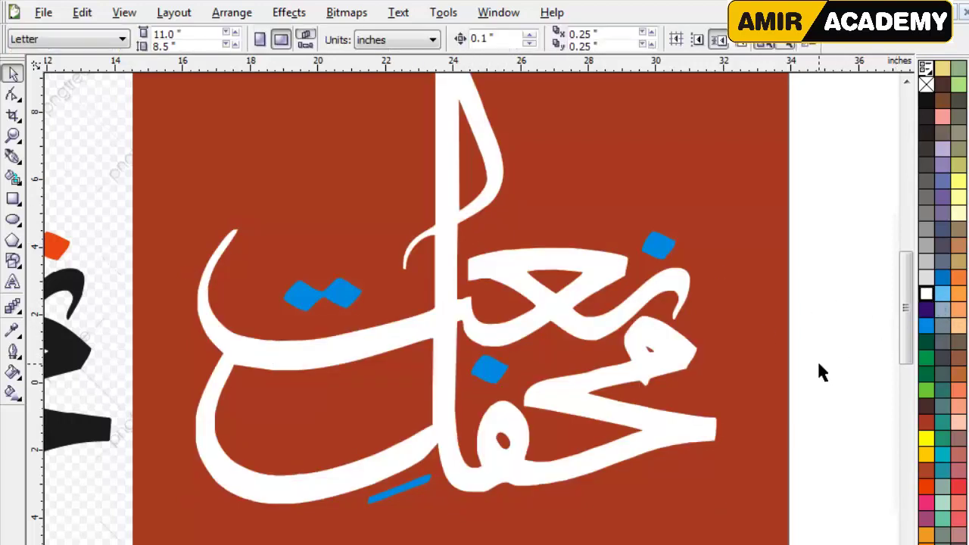
Try yellow, amber and orange-red fills on the combined lettering, returning to yellow.
left_click(642, 416)
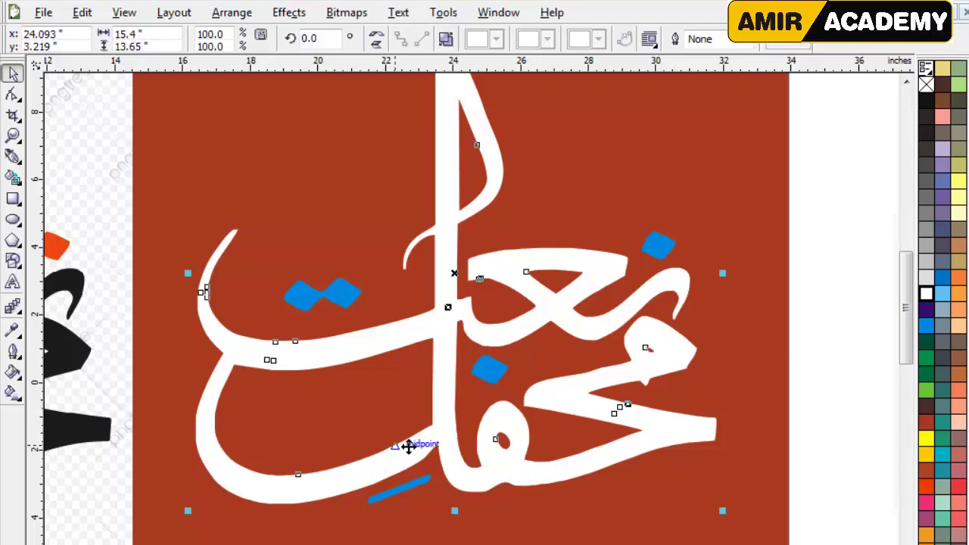
left_click(927, 424)
left_click(927, 440)
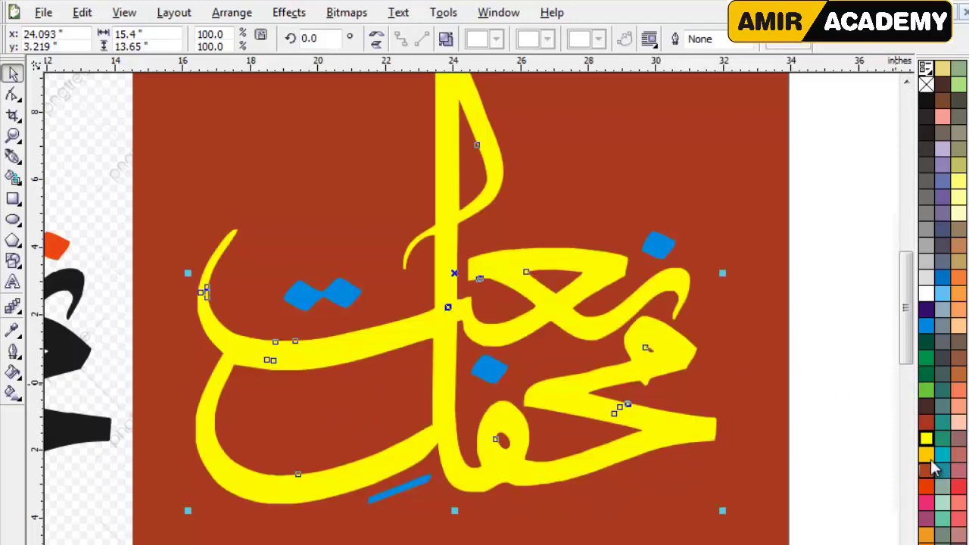
left_click(927, 455)
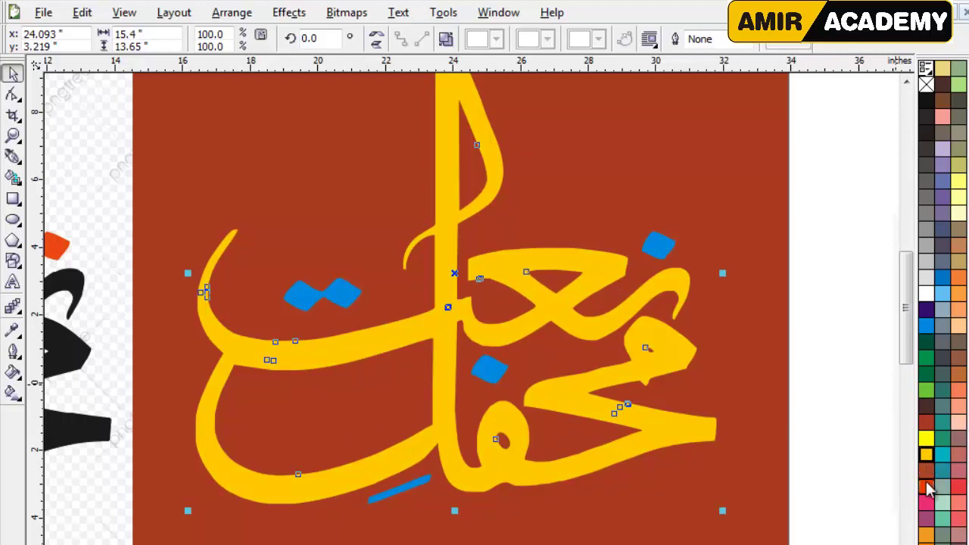
left_click(927, 487)
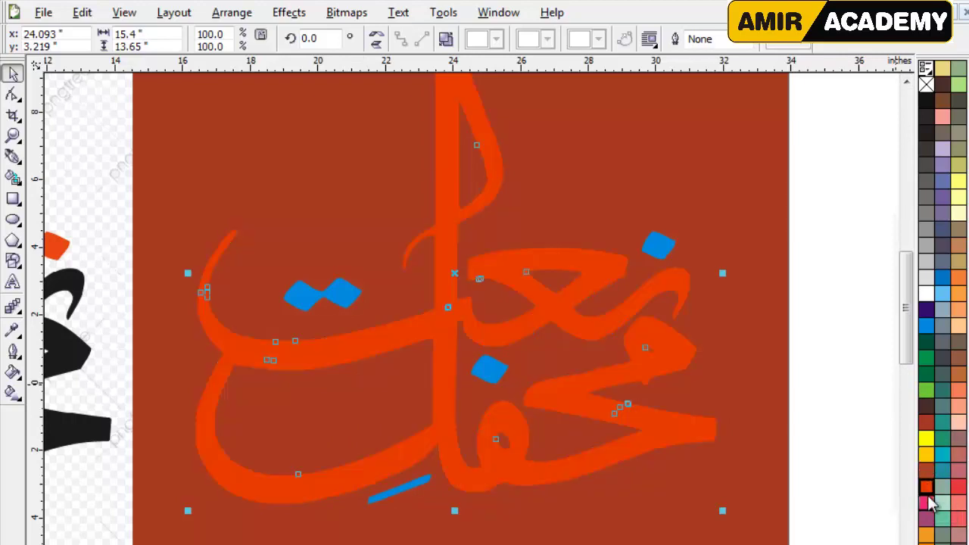
left_click(926, 454)
Fill the combined accents with orange-red and the lettering with black.
left_click(663, 256)
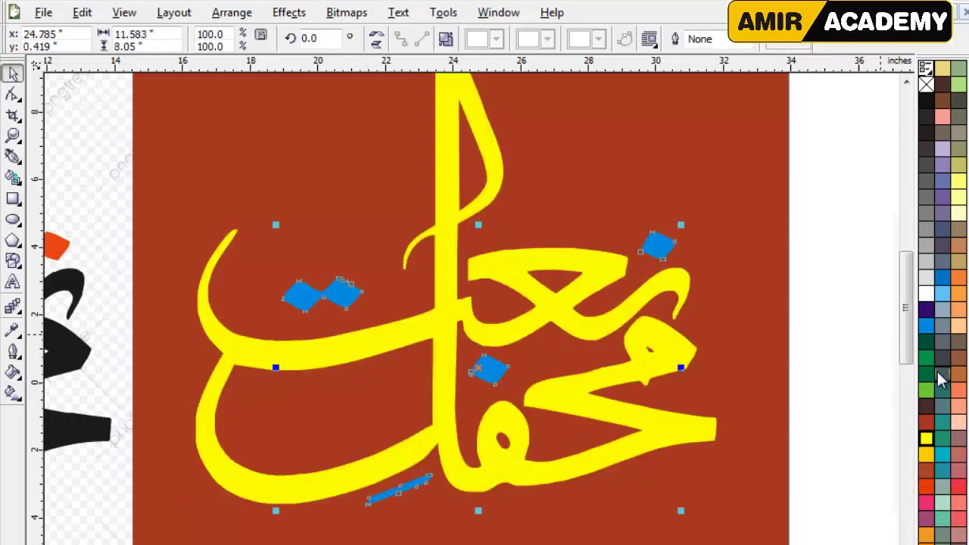
left_click(926, 356)
left_click(927, 295)
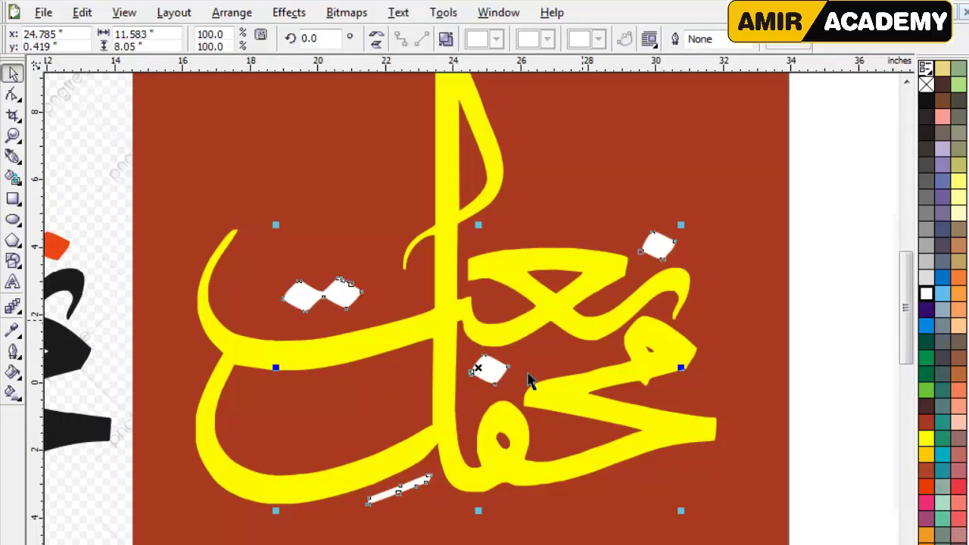
left_click(926, 487)
left_click(834, 341)
left_click(676, 354)
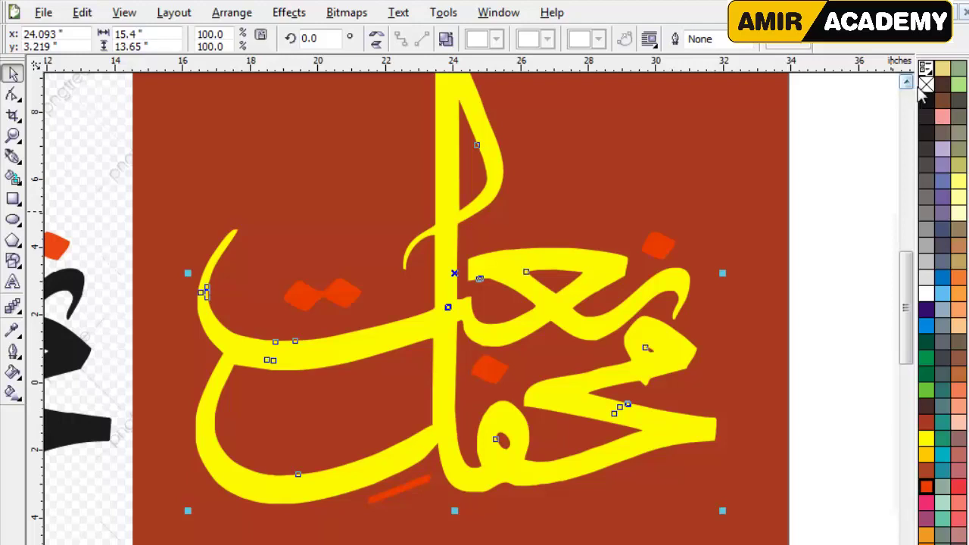
left_click(926, 111)
Move the bitmap above the red background away so it does not obstruct selecting the calligraphy.
scroll(544, 297, "down", 1)
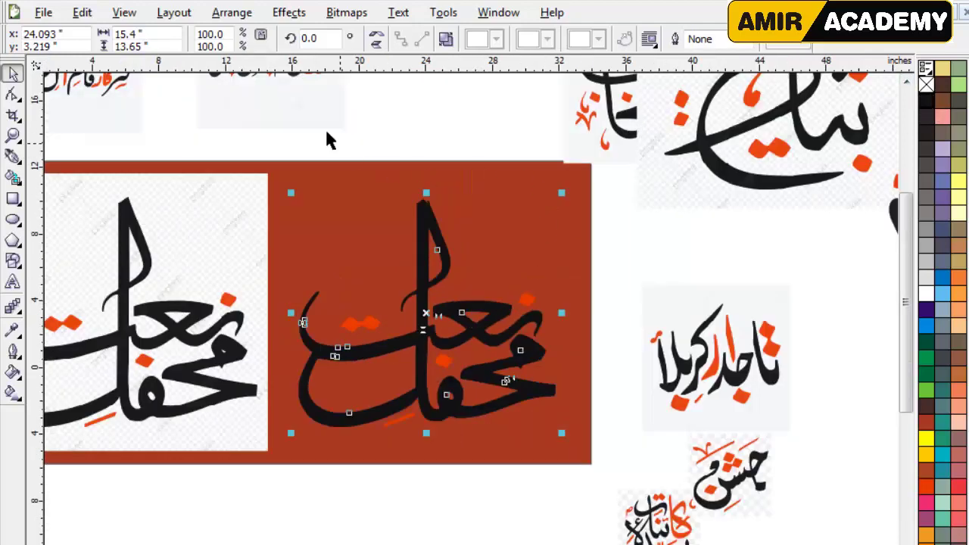
left_click_drag(279, 113, 295, 137)
left_click(302, 158)
mouse_move(346, 93)
left_mouse_down()
mouse_move(335, 105)
mouse_move(335, 66)
left_mouse_up()
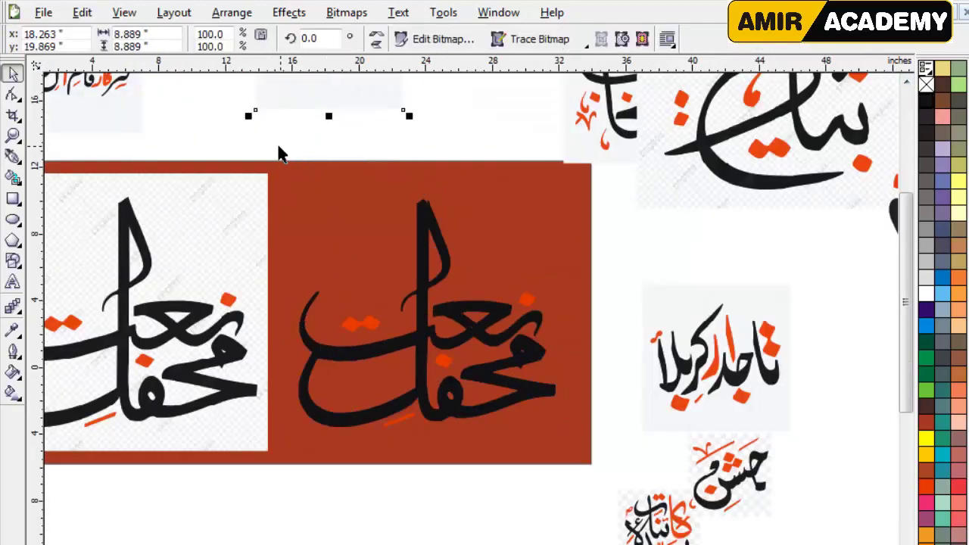
Group the black lettering with its orange-red accents and scale the group proportionally to about 44.8%.
mouse_move(274, 146)
left_mouse_down()
mouse_move(478, 418)
mouse_move(593, 458)
mouse_move(594, 468)
left_mouse_up()
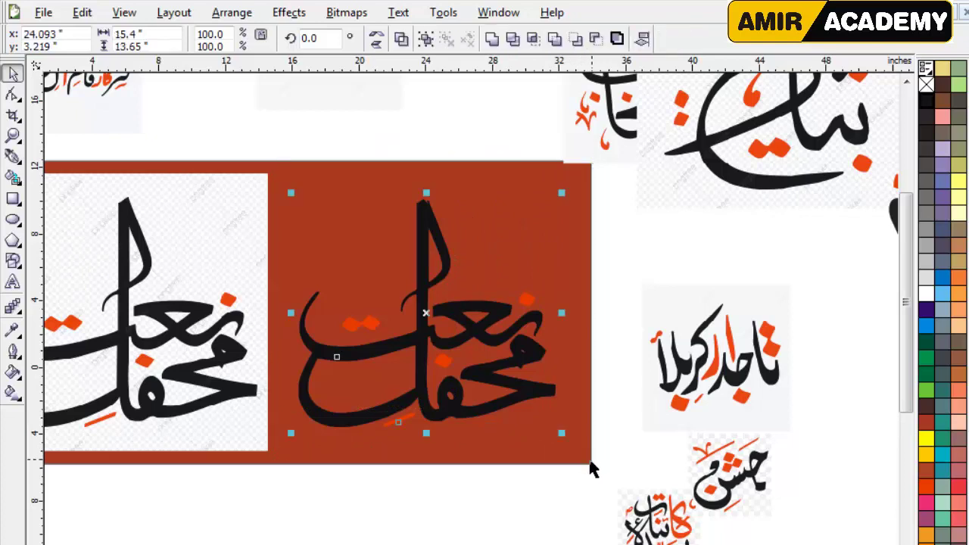
key("ctrl+g")
left_click_drag(561, 433, 493, 368)
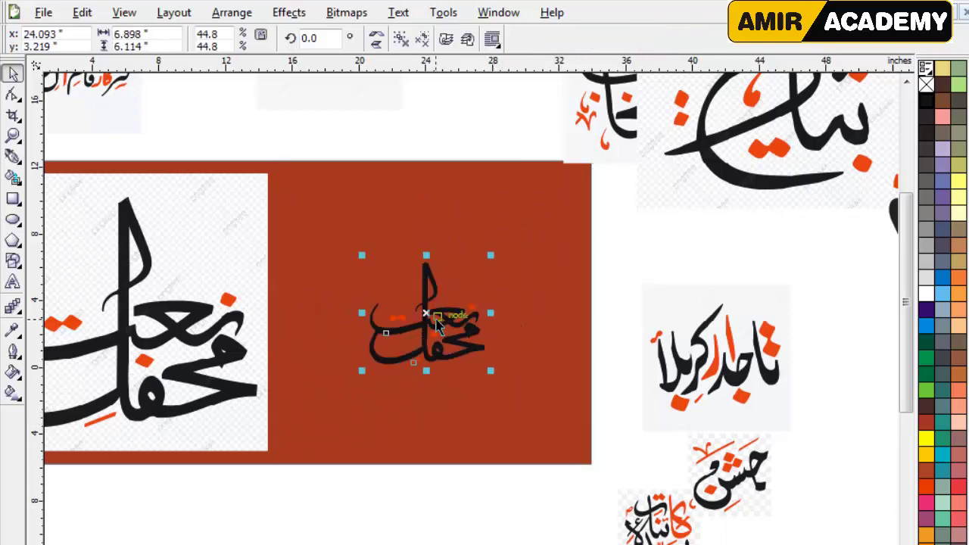
Move the scaled-down calligraphy group off the red background to beside the other finished vector lettering.
left_click_drag(433, 322, 863, 397)
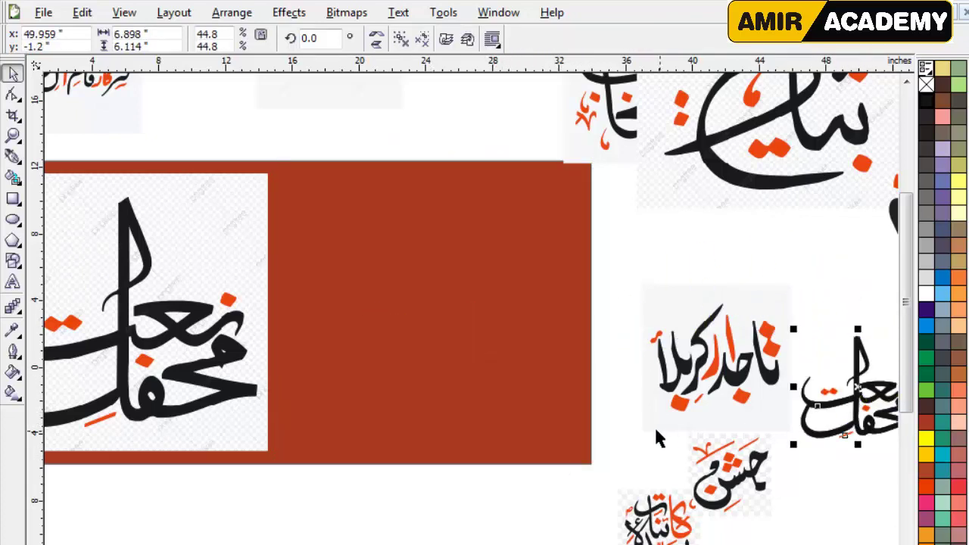
scroll(659, 436, "down", 1)
left_click_drag(569, 319, 729, 288)
key("z")
left_click_drag(816, 134, 607, 367)
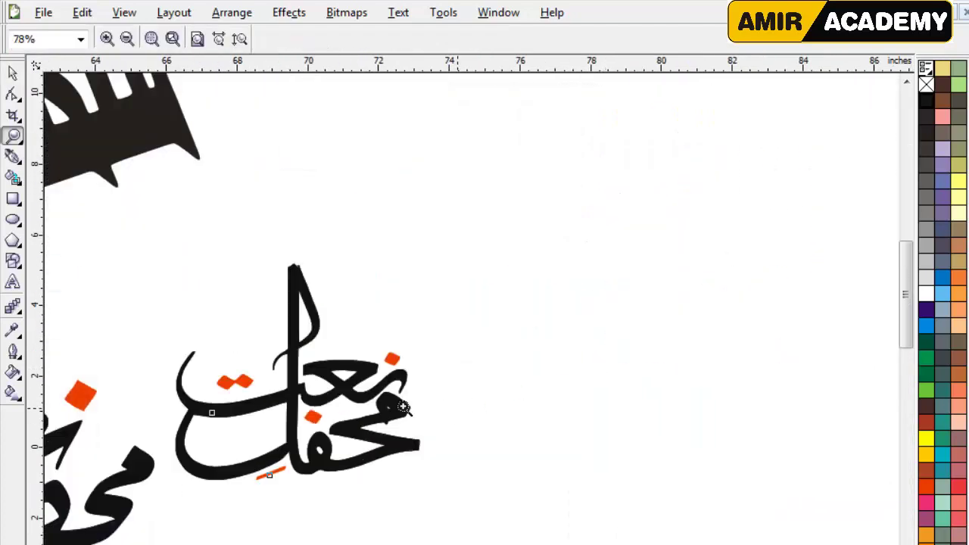
left_click_drag(134, 238, 522, 523)
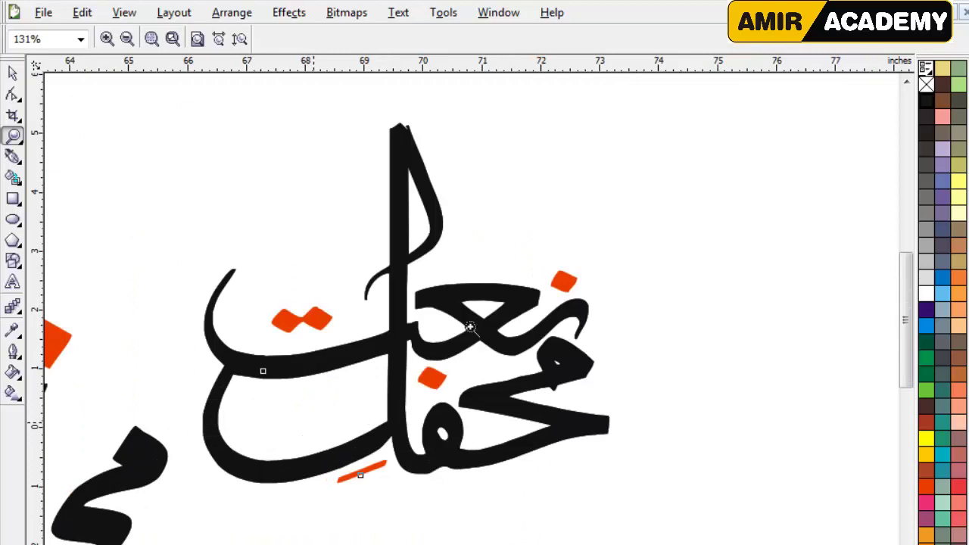
Move the small checkered جشن calligraphy bitmap onto the red background.
key("F3")
left_click(295, 303)
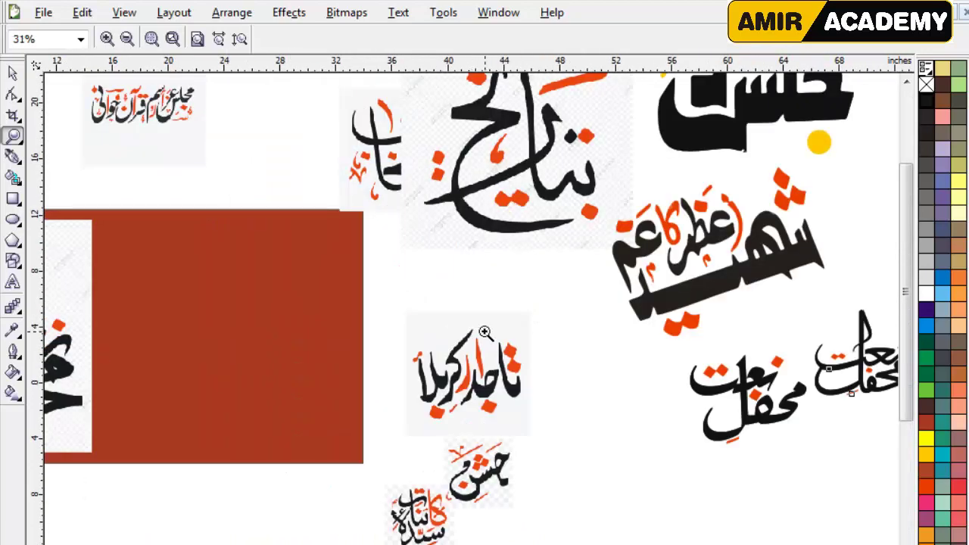
left_click(12, 73)
left_click_drag(474, 482, 203, 332)
key("shift+F2")
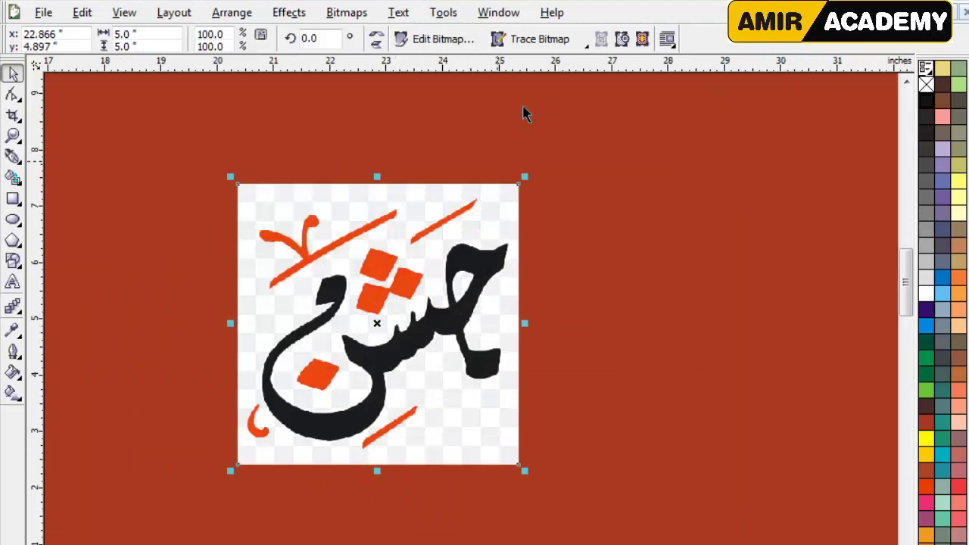
Trace the bitmap as a Detailed logo with the background removed and move the traced result away from the original.
left_click(549, 39)
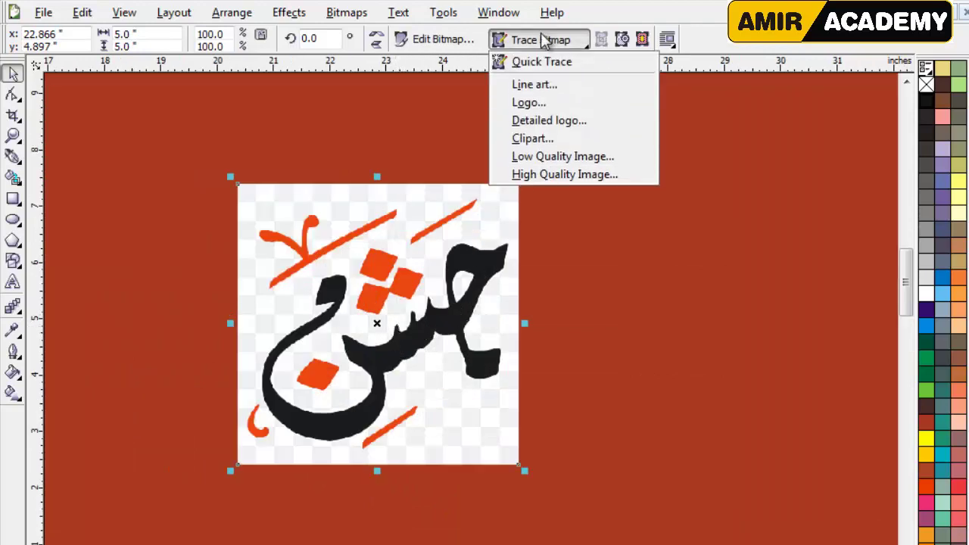
left_click(542, 123)
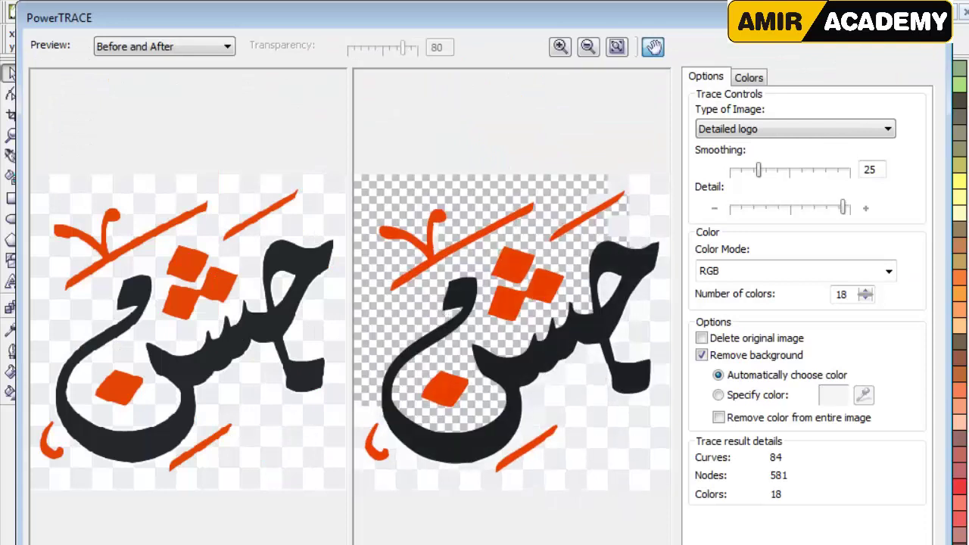
key("Return")
scroll(405, 347, "down", 1)
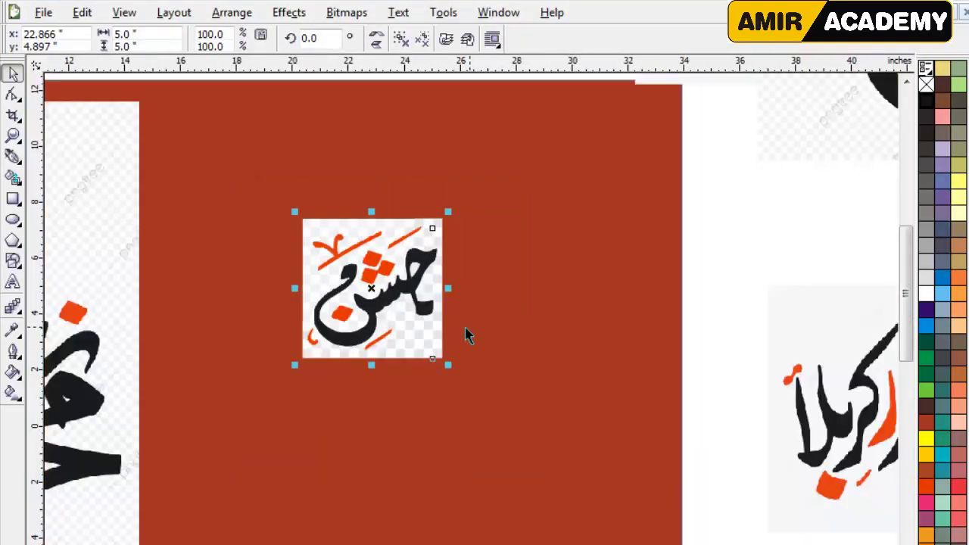
left_click_drag(388, 290, 580, 392)
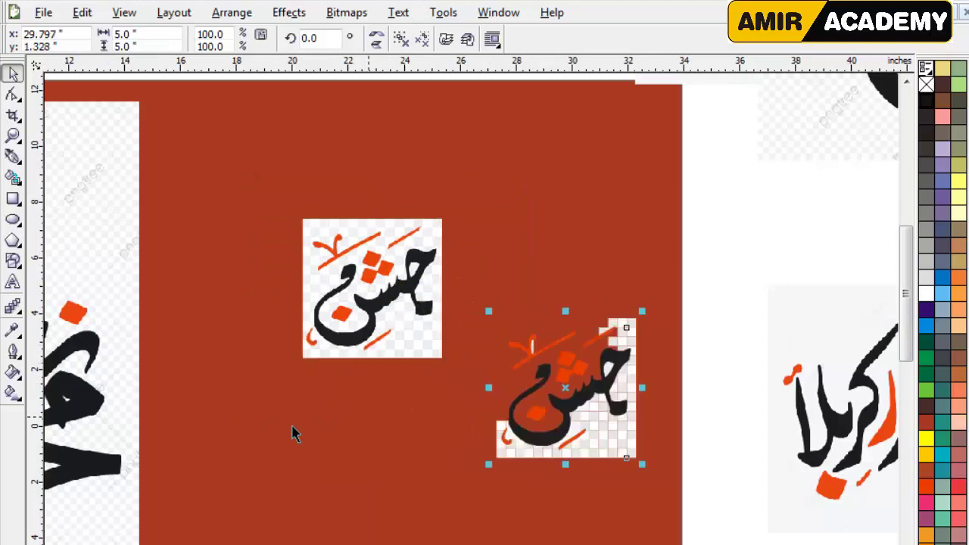
Delete the previously traced محفل bitmap that remains on the red background.
scroll(462, 329, "down", 1)
left_click_drag(407, 307, 279, 295)
key("Delete")
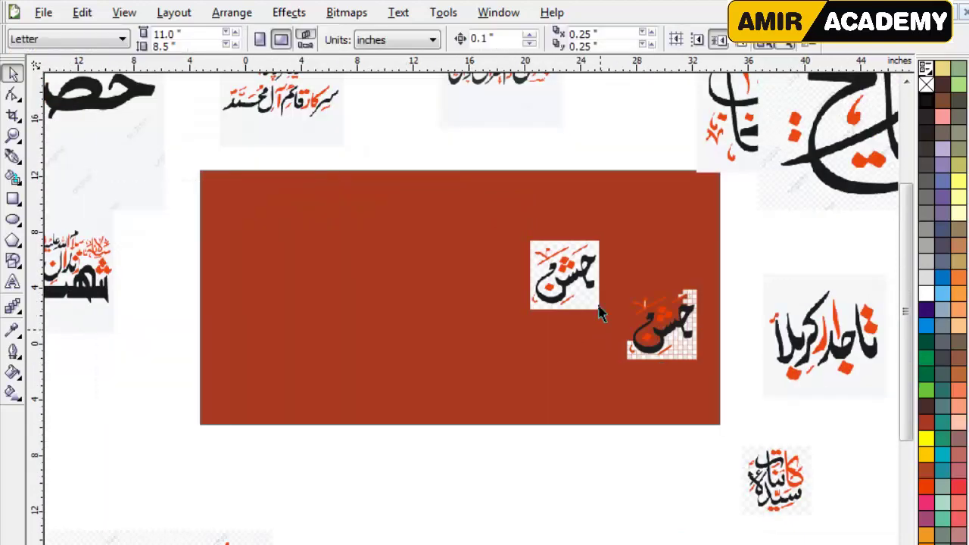
Delete the white sliver beside the V-shaped accent of the traced calligraphy.
scroll(634, 337, "up", 1)
scroll(472, 328, "up", 1)
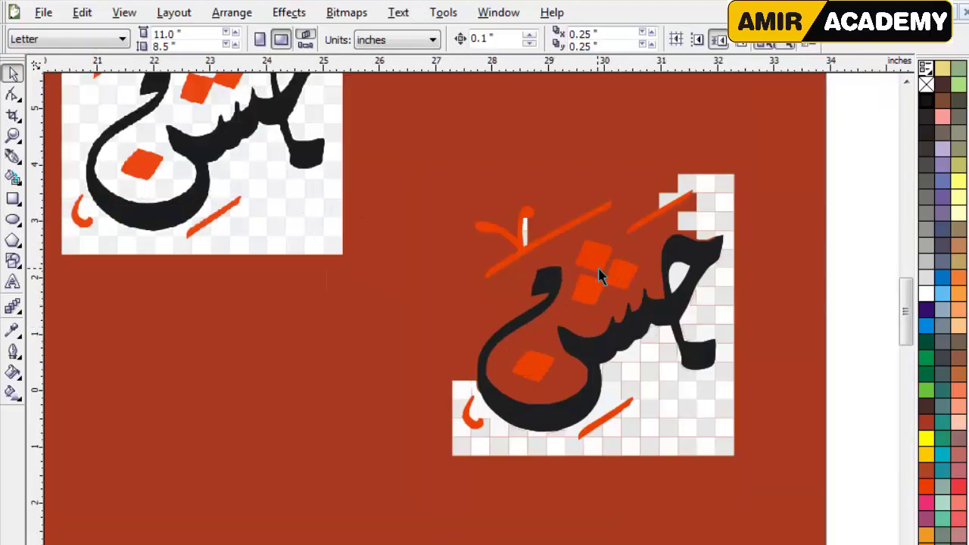
scroll(600, 278, "up", 1)
mouse_move(325, 252)
left_mouse_down()
mouse_move(379, 242)
mouse_move(409, 222)
left_mouse_up()
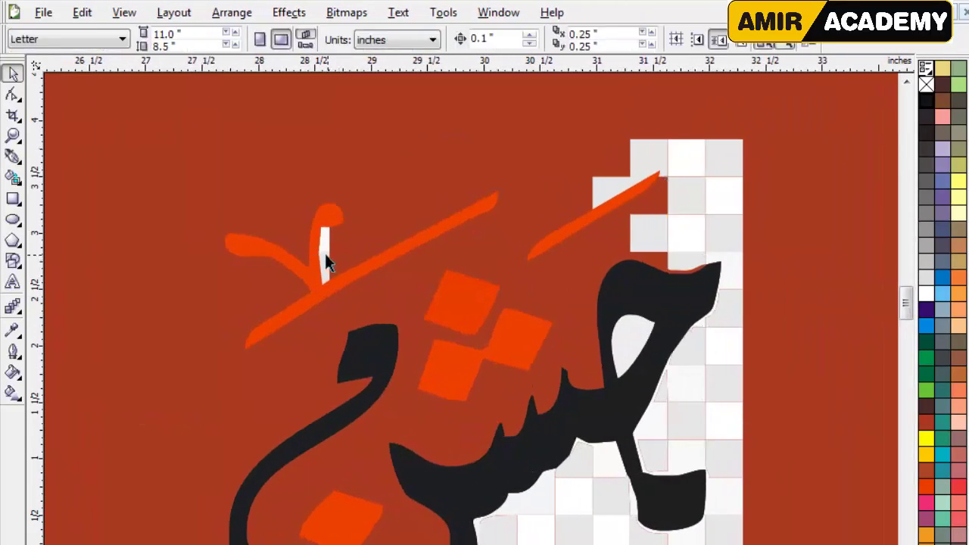
left_click(396, 222)
left_click(328, 238)
key("Delete")
Delete the checkered background pieces around the upper slanted stroke and above the head of the lettering.
left_click(612, 182)
key("Delete")
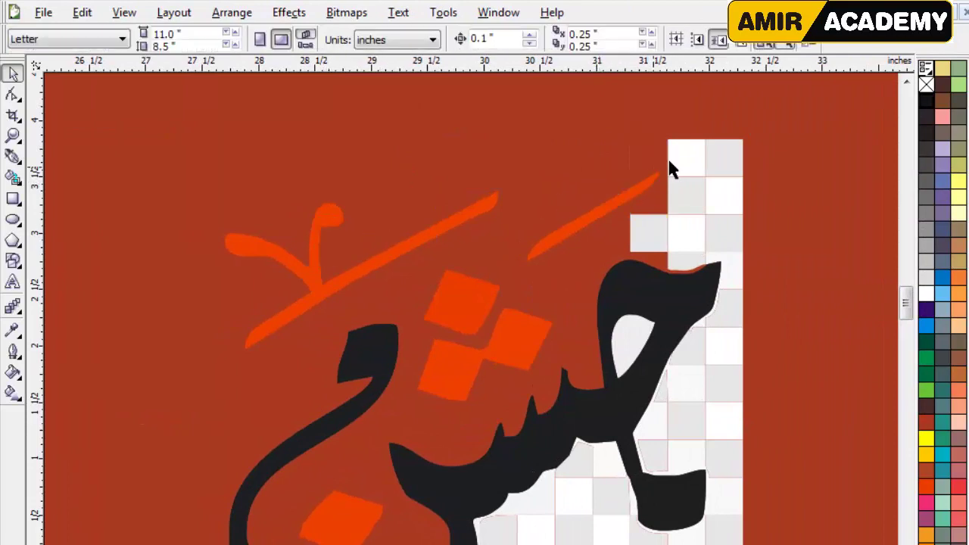
left_click(722, 154)
key("Delete")
left_click_drag(792, 124, 653, 266)
key("Delete")
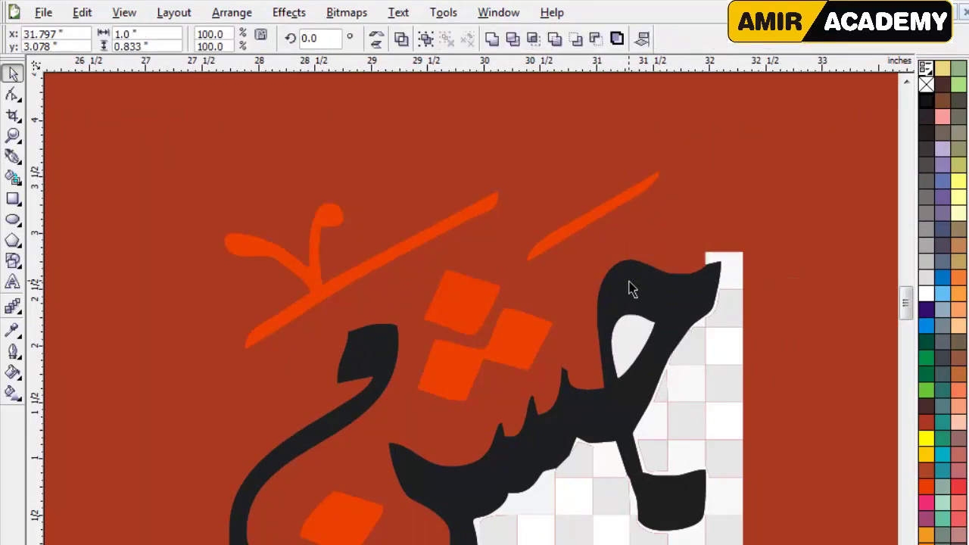
Delete the background squares along the right side of the lettering and the pale piece inside the letter's loop.
left_click_drag(790, 224, 675, 412)
key("Delete")
left_click(624, 353)
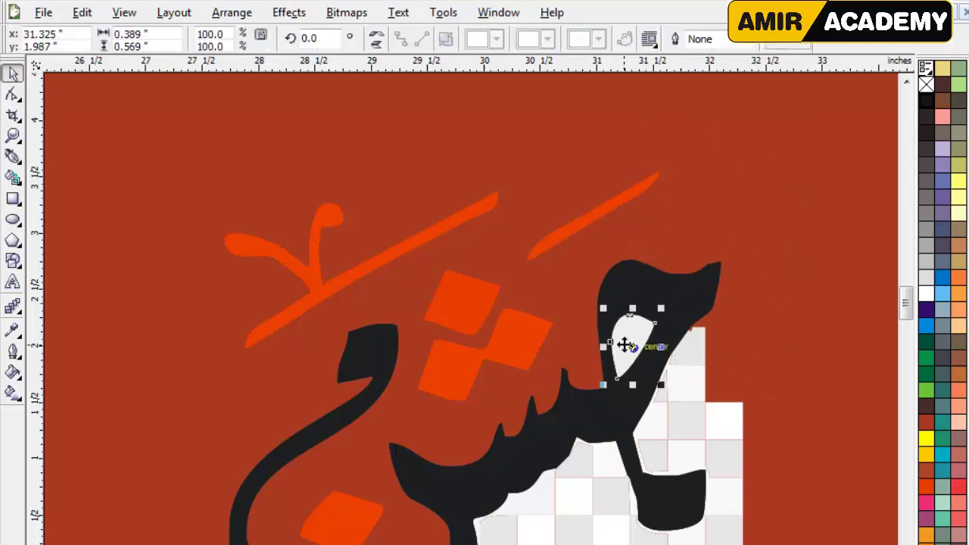
key("Delete")
left_click(662, 449)
key("Delete")
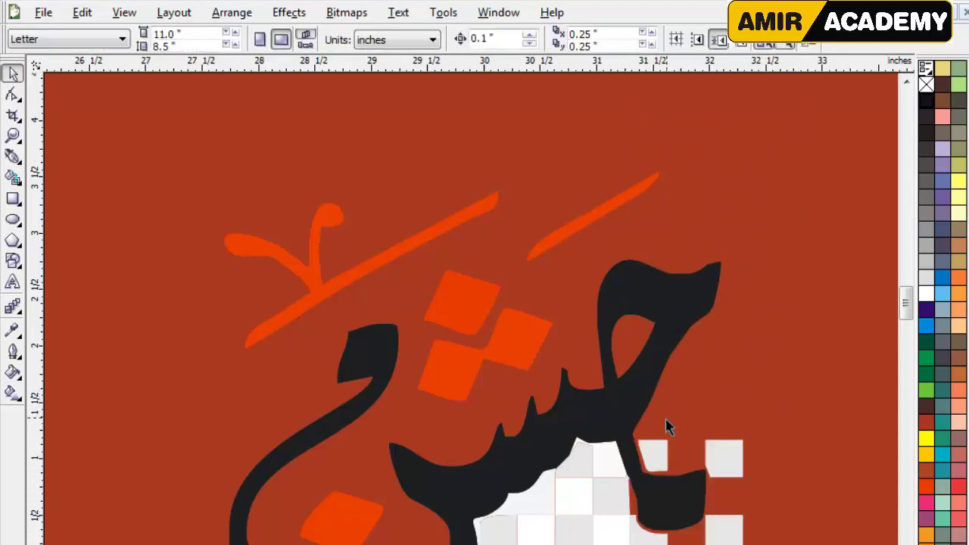
left_click(717, 456)
key("Delete")
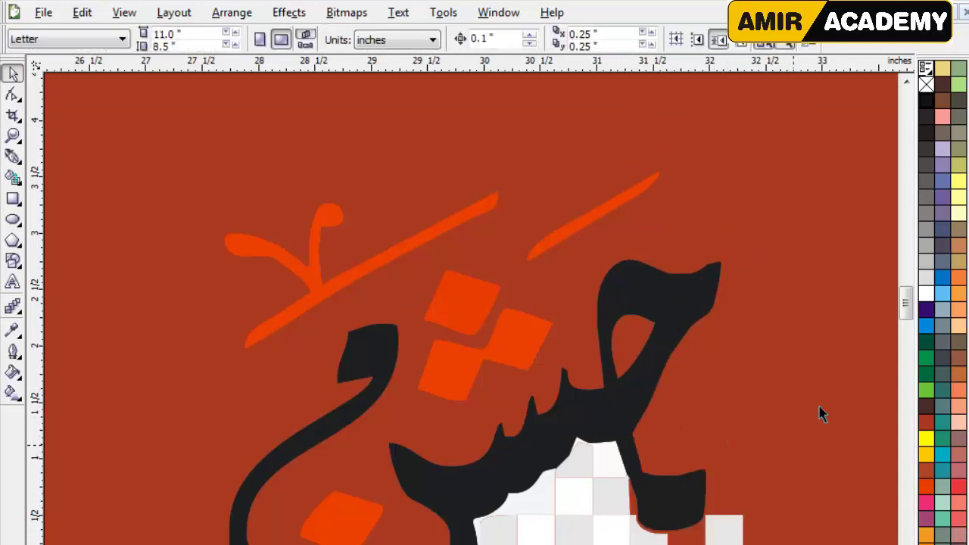
Delete the background squares around the lettering's right foot and those below the lower slanted stroke.
left_click_drag(908, 299, 907, 312)
left_click_drag(746, 303, 572, 532)
key("Delete")
left_click_drag(672, 539, 425, 436)
key("Delete")
left_click(468, 472)
key("Delete")
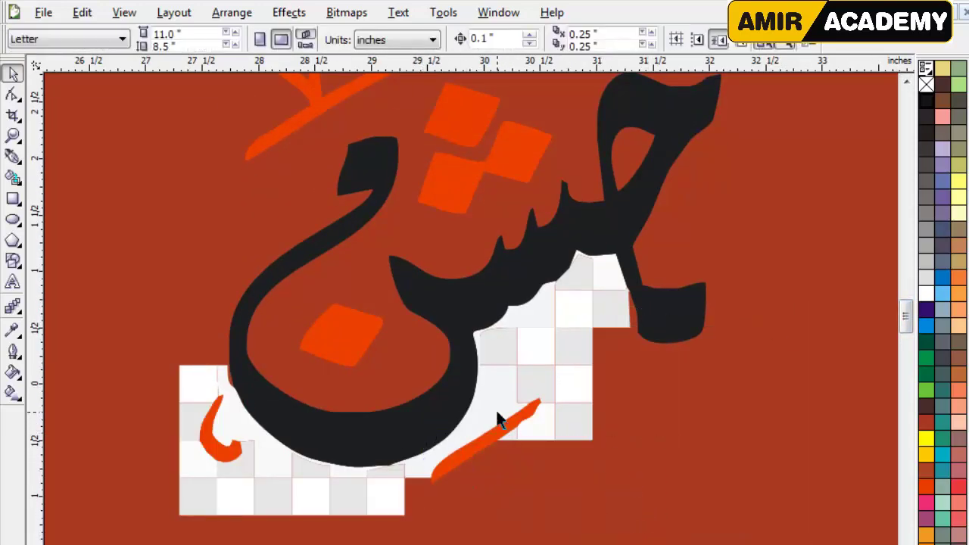
Delete the white and grey background pieces between the underside of the lettering and the lower slanted stroke.
left_click(498, 410)
key("Delete")
left_click(532, 386)
key("Delete")
left_click(531, 345)
key("Delete")
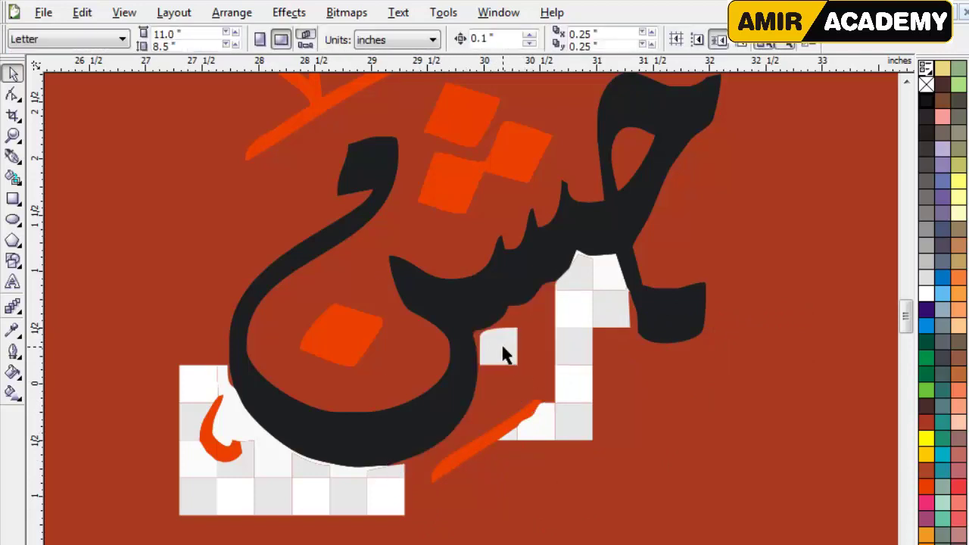
left_click(501, 343)
key("Delete")
left_click_drag(688, 504, 508, 253)
key("Delete")
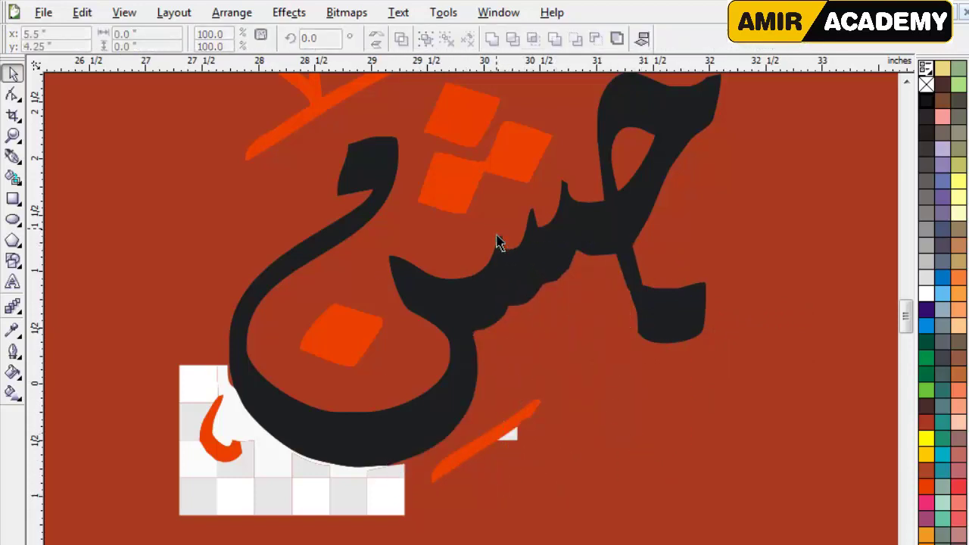
Delete the remaining background pieces by the lower slanted stroke, beneath the large curve and around the small hook accent.
left_click(523, 436)
key("Delete")
left_click_drag(444, 537, 144, 448)
key("Delete")
left_click(262, 447)
key("Delete")
left_click(202, 391)
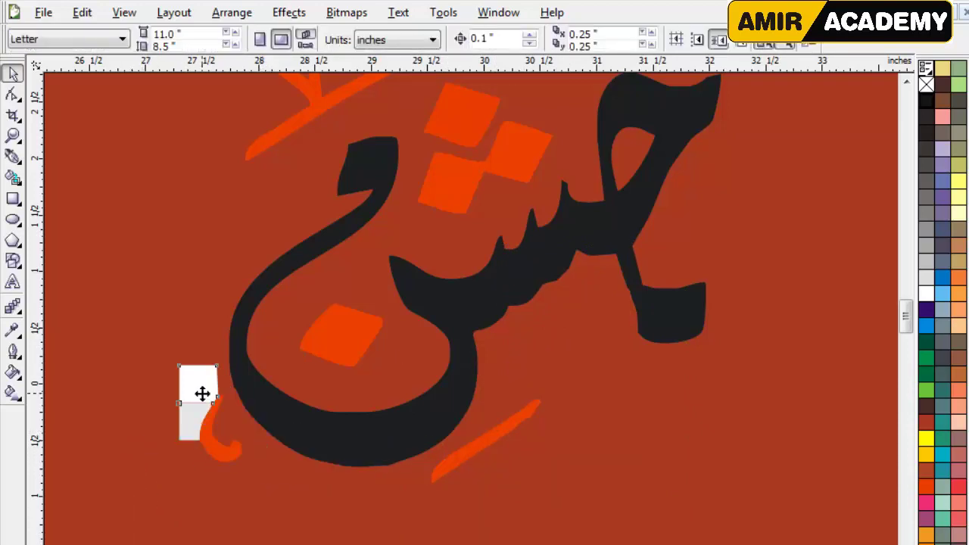
key("Delete")
left_click(190, 412)
key("Delete")
Fill the main lettering with black.
key("F3")
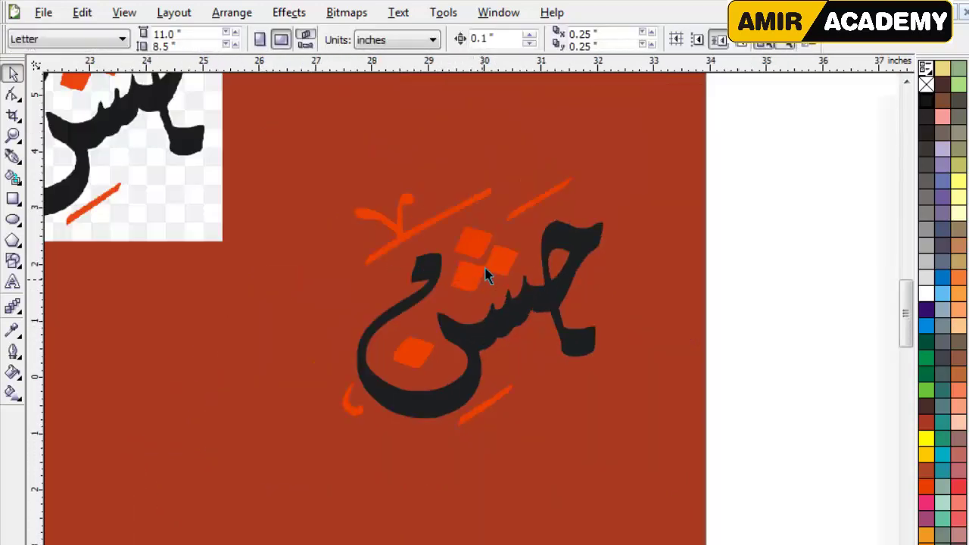
left_click(585, 241)
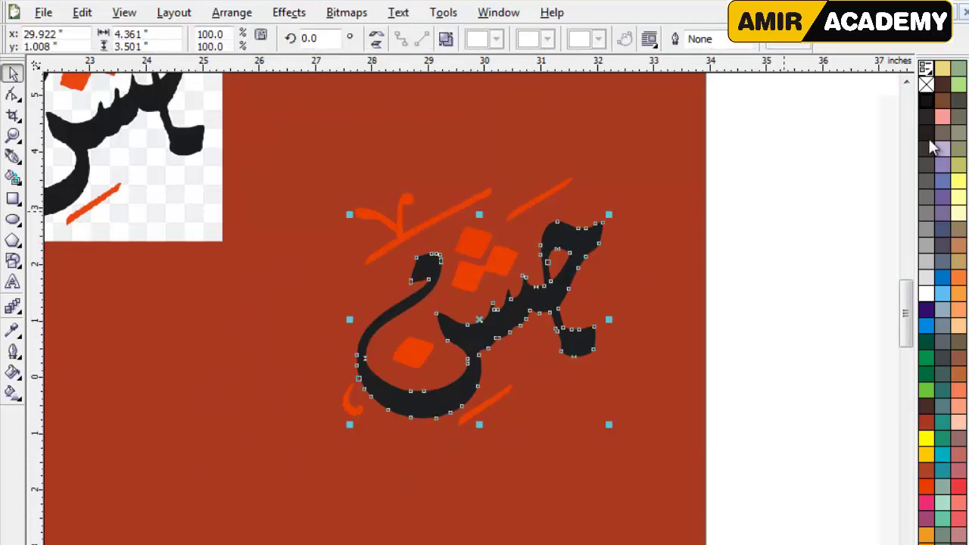
left_click(928, 105)
Weld all the dots, slanted strokes and small accents into one orange-red object.
left_click_drag(784, 133, 333, 390)
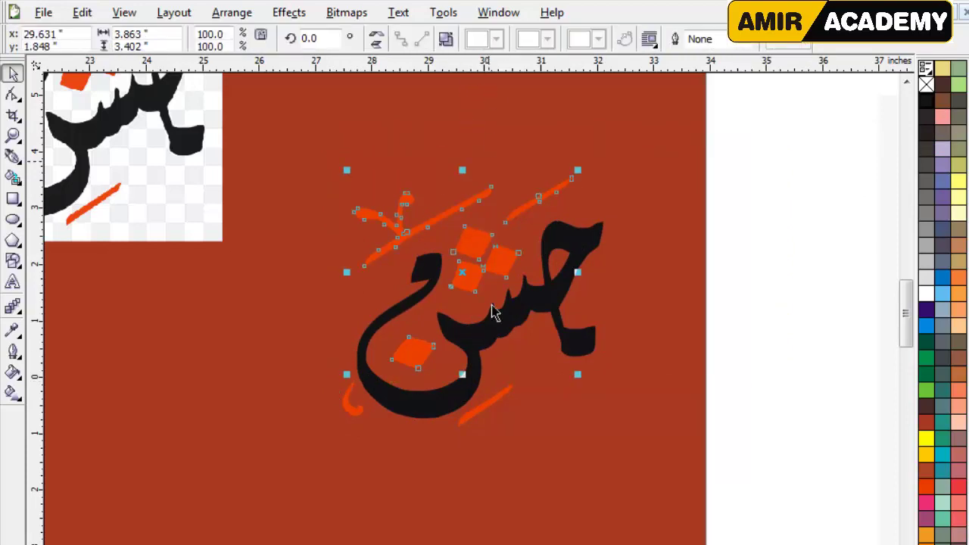
left_click(498, 409)
left_click(497, 398)
left_click(355, 404, "shift")
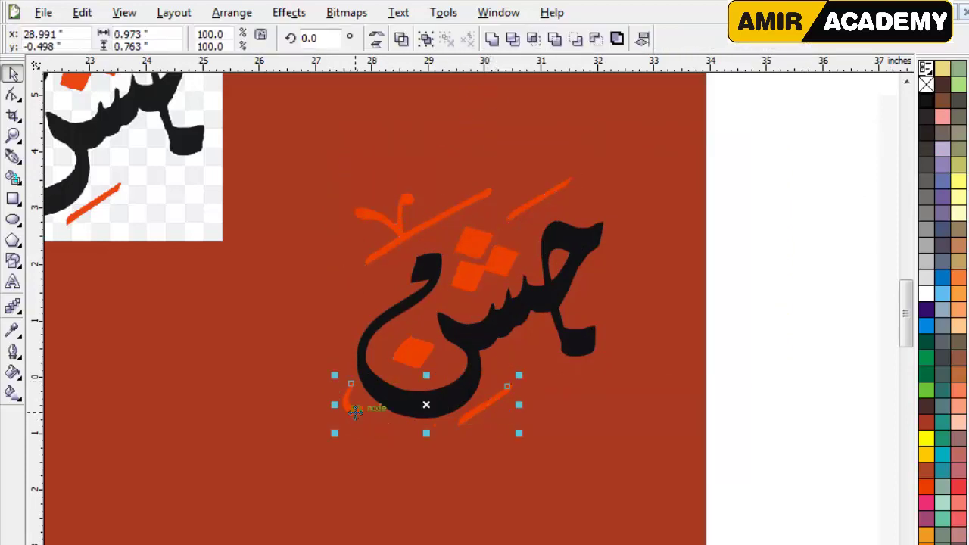
left_click(413, 353, "shift")
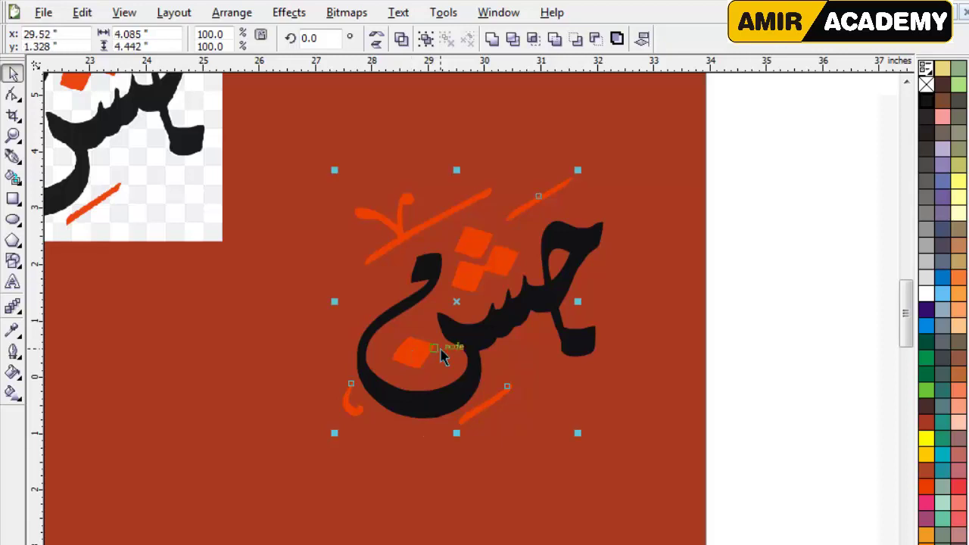
left_click(492, 38)
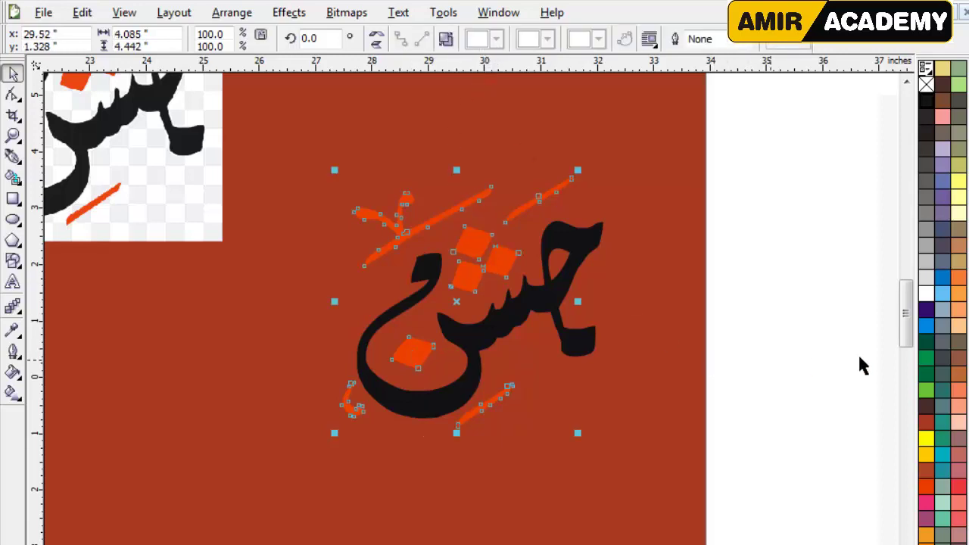
Group the black lettering with its accents and move the group off the red background beside the finished vector designs.
left_click_drag(783, 113, 231, 518)
key("ctrl+g")
scroll(459, 331, "down", 2)
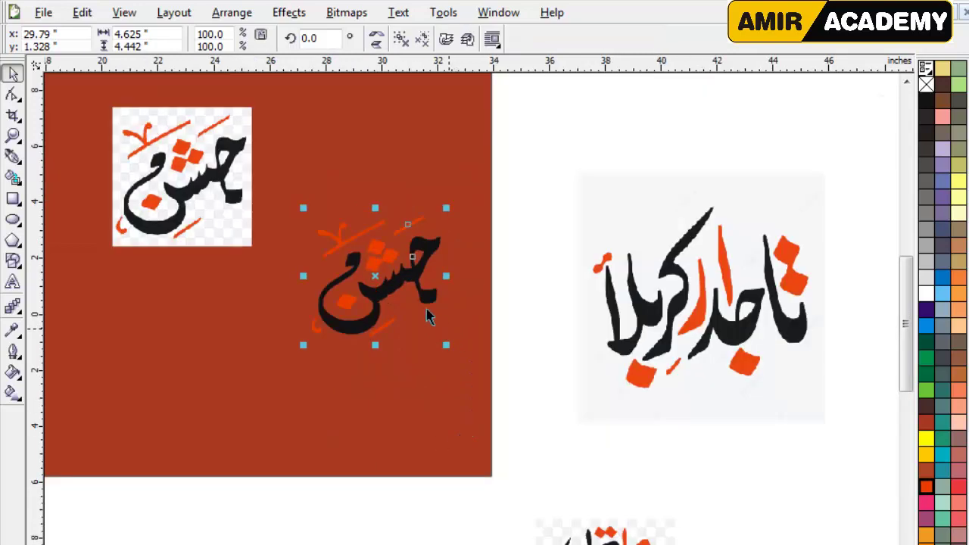
left_click_drag(424, 261, 866, 494)
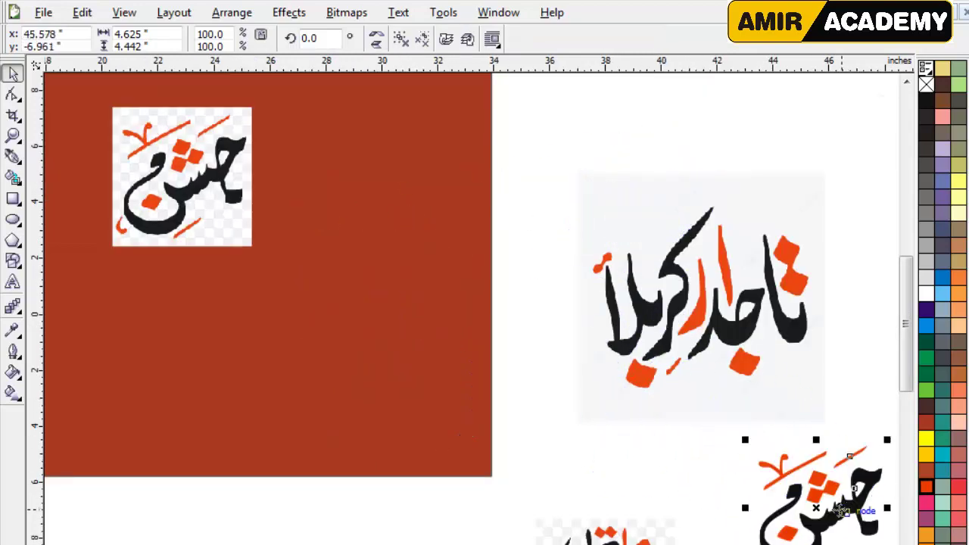
scroll(358, 267, "down", 4)
left_click_drag(470, 326, 666, 201)
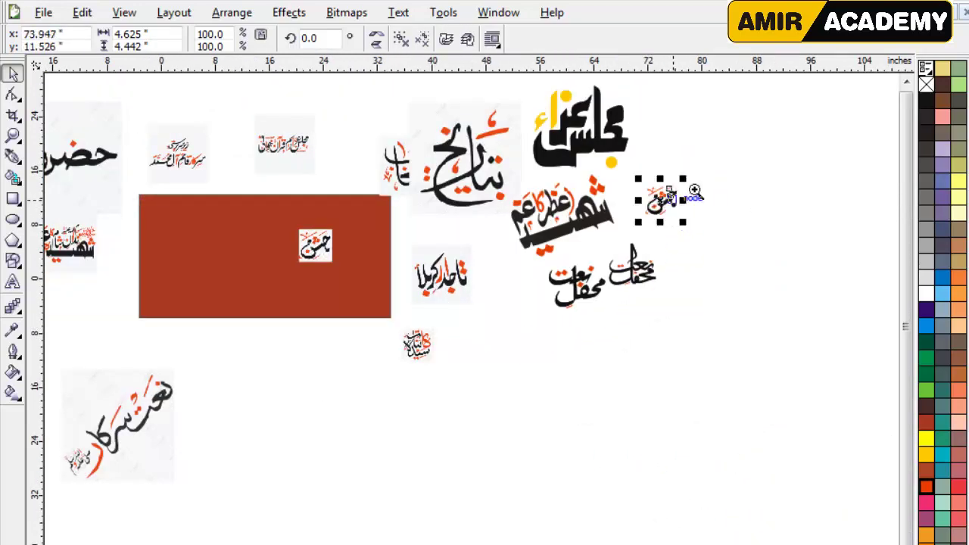
Examine the cleaned calligraphy group up close for leftover background remnants.
key("z")
left_click_drag(712, 164, 513, 315)
left_click_drag(747, 122, 564, 289)
left_click_drag(195, 145, 736, 539)
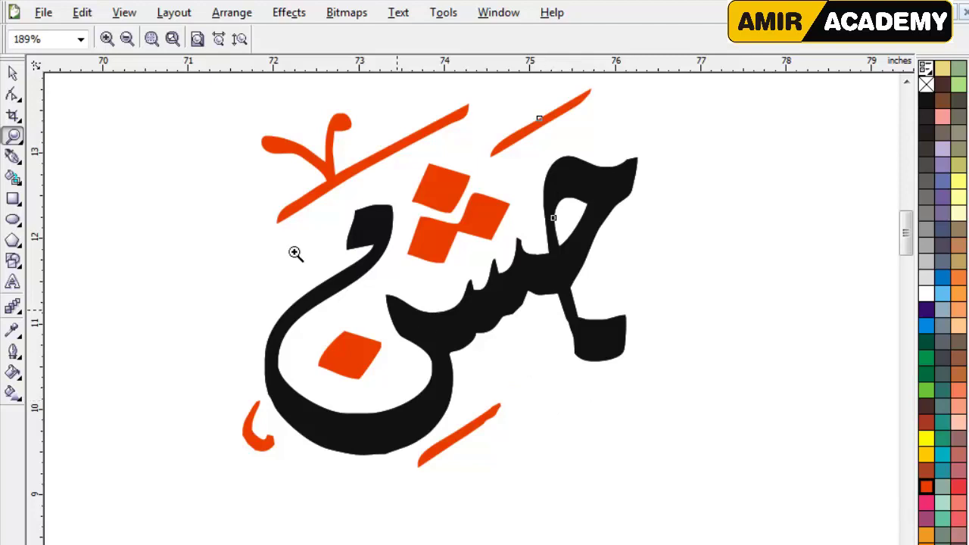
left_click(13, 76)
scroll(390, 388, "down", 2)
left_click(587, 415)
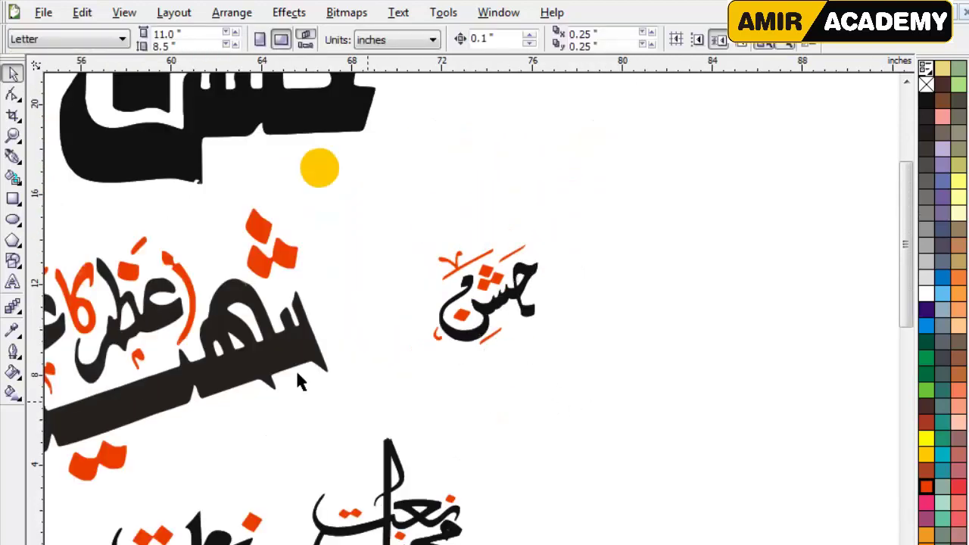
Move the large بتاريخ bitmap off the one it overlaps and delete the جشن source bitmap from the red background.
scroll(295, 368, "down", 2)
scroll(352, 321, "up", 2)
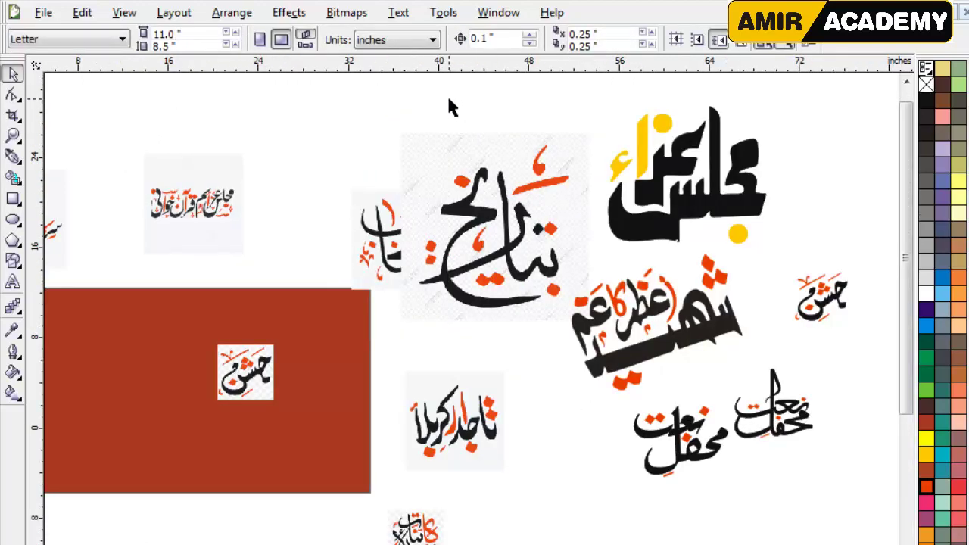
left_click_drag(504, 257, 339, 147)
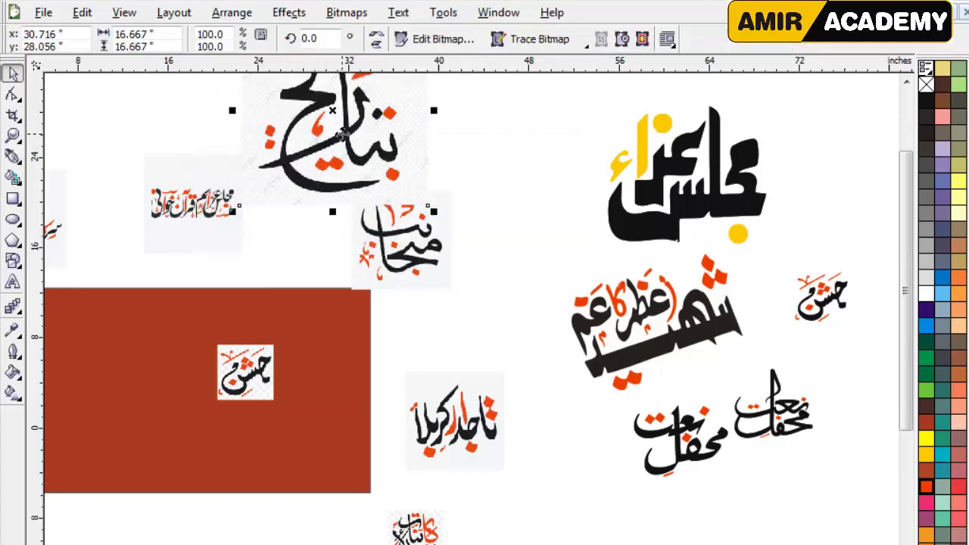
left_click(504, 242)
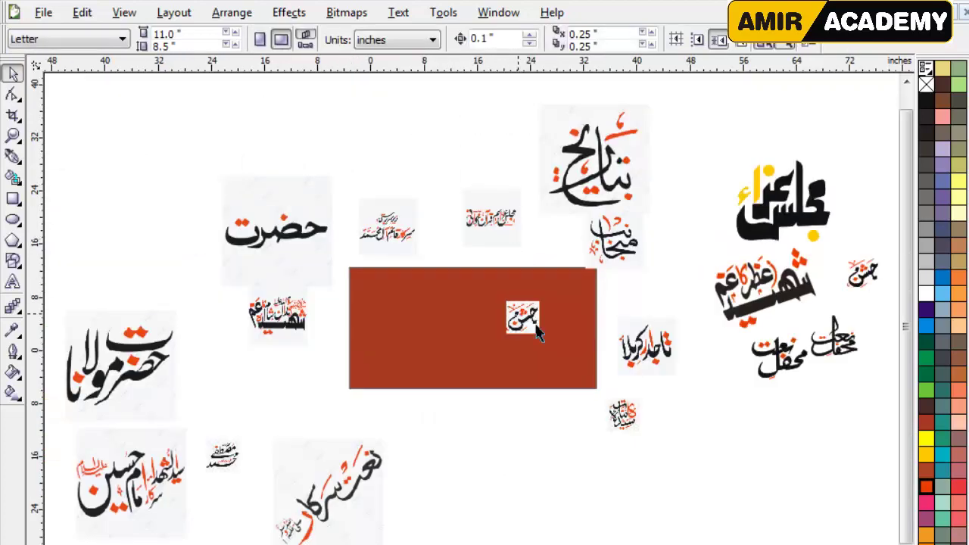
left_click_drag(560, 433, 450, 242)
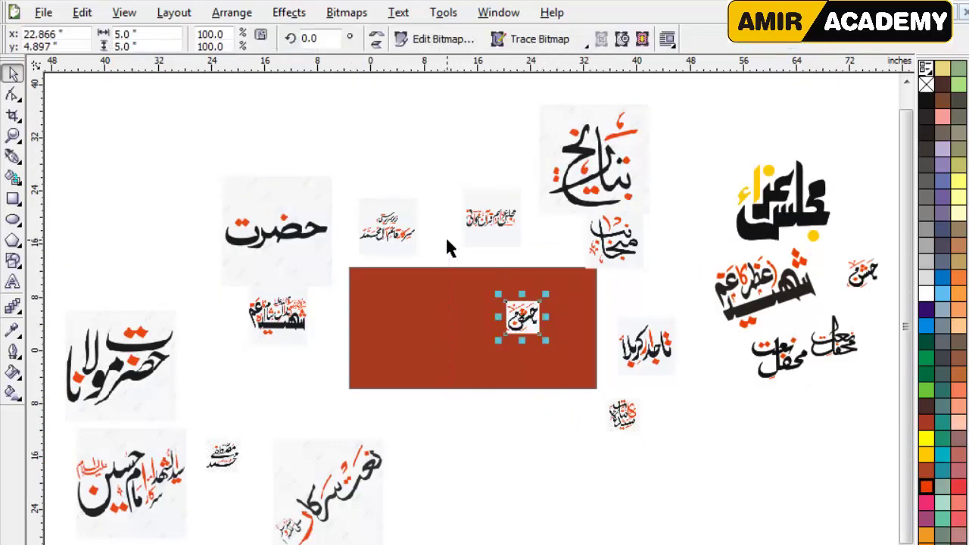
key("Delete")
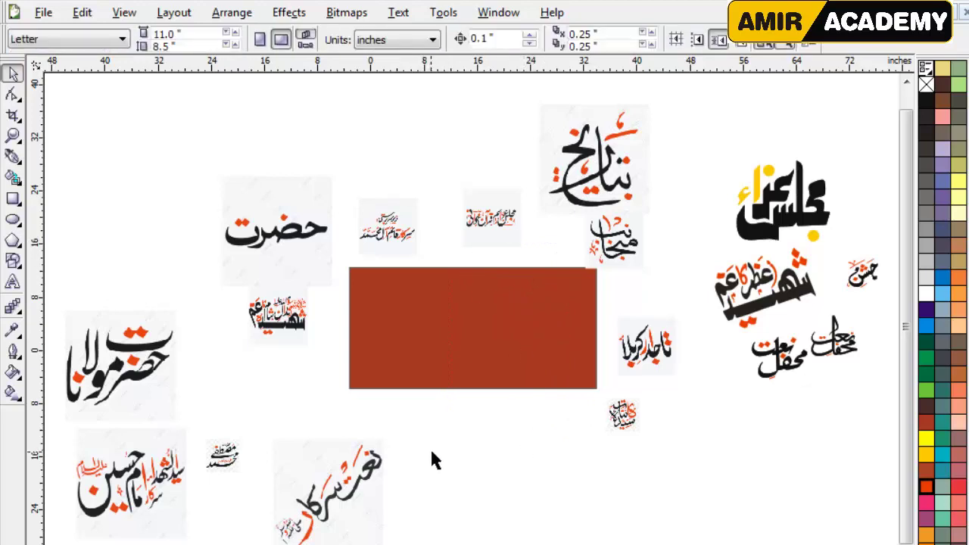